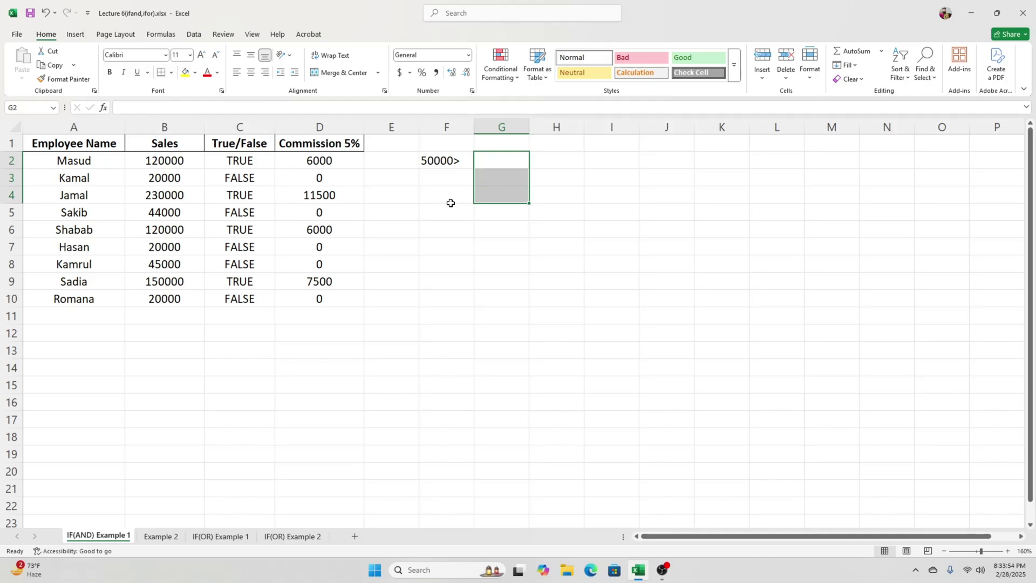
drag(432, 179, 504, 178)
click(556, 176)
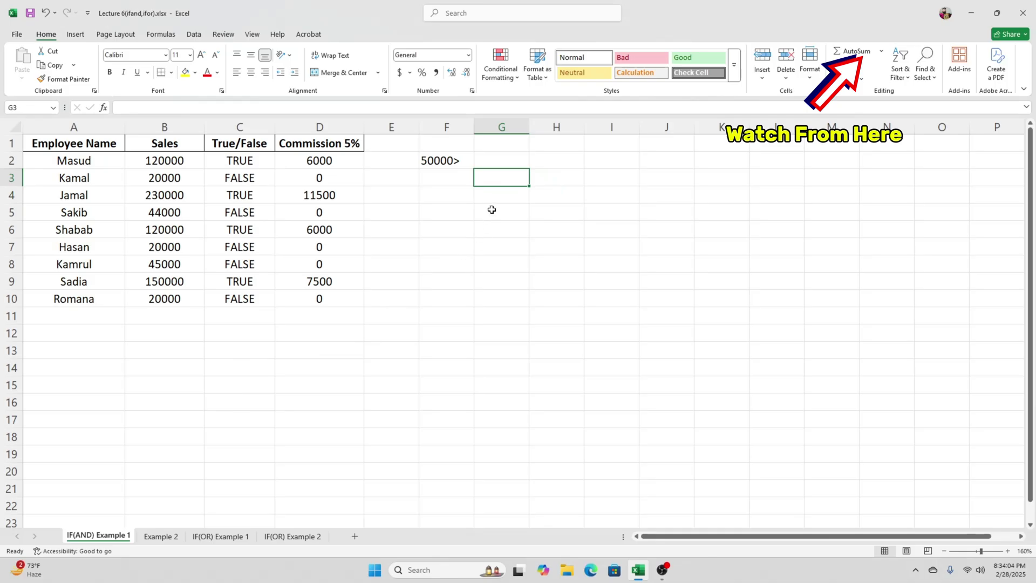
drag(500, 169, 536, 189)
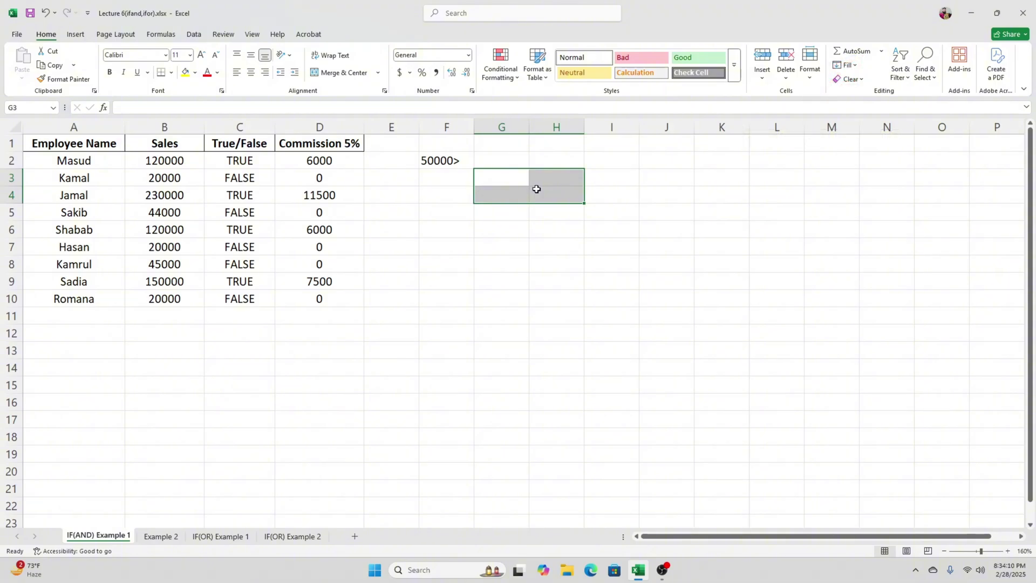
drag(519, 179, 541, 189)
click(542, 176)
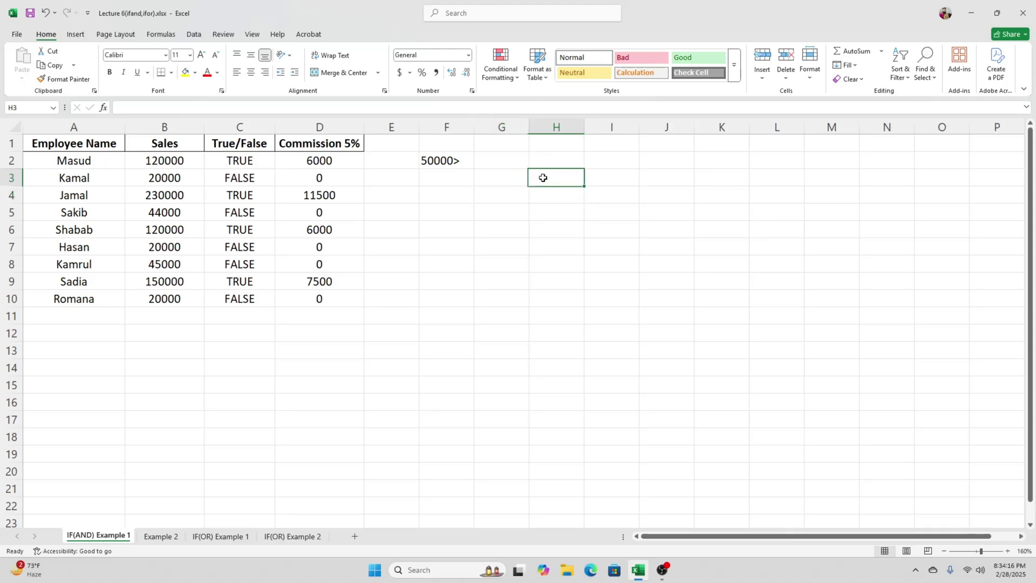
drag(515, 179, 543, 189)
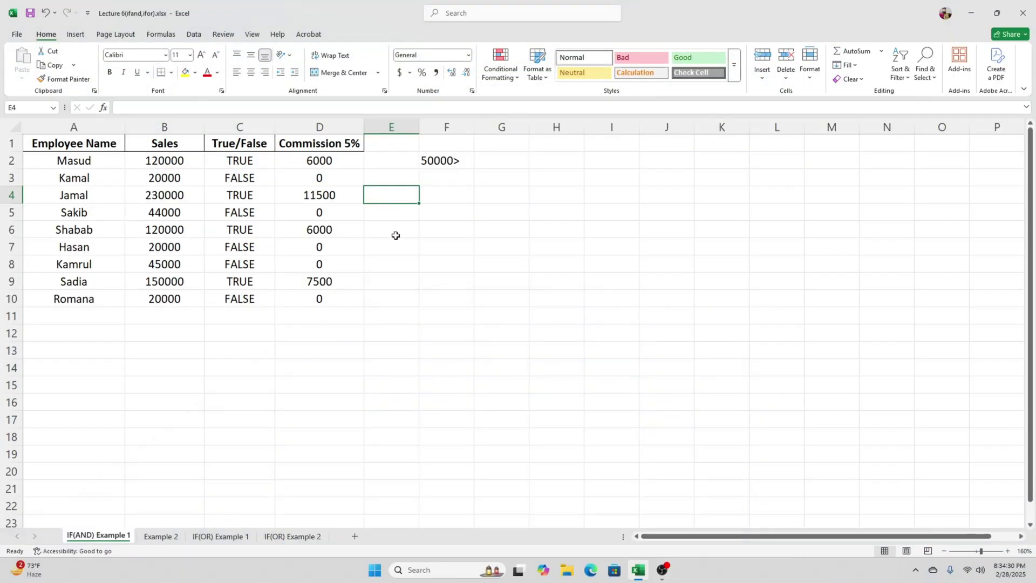
click(453, 200)
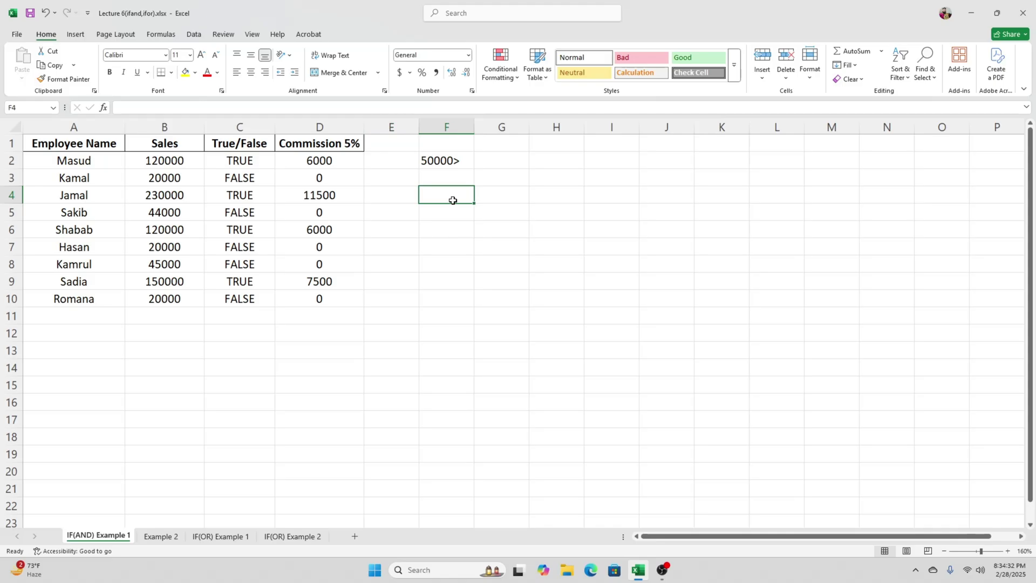
- Examine the table headers, the sales figures and the existing True/False and Commission 5% formulas in row 3
click(74, 144)
click(172, 148)
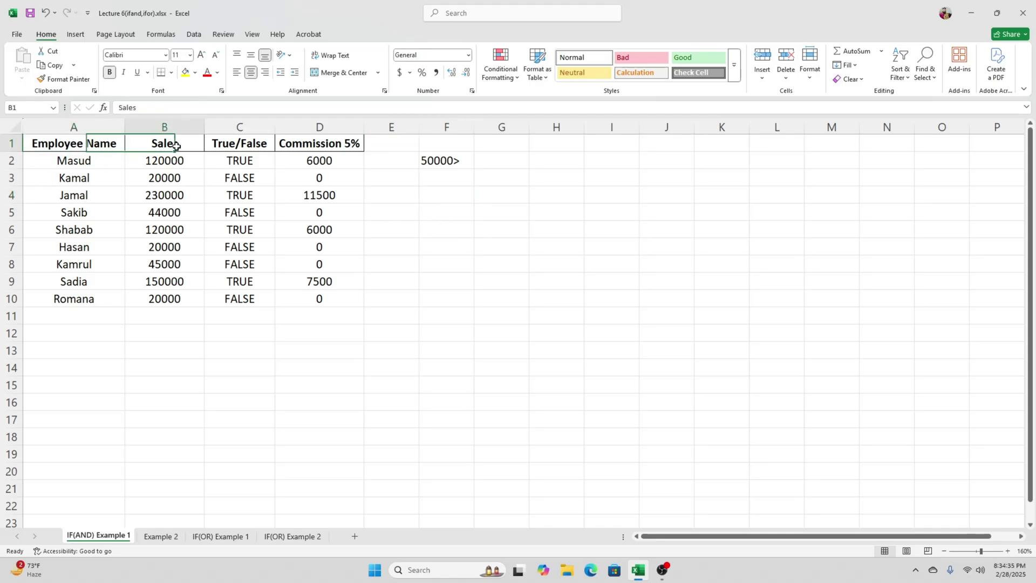
click(244, 145)
click(292, 142)
click(507, 180)
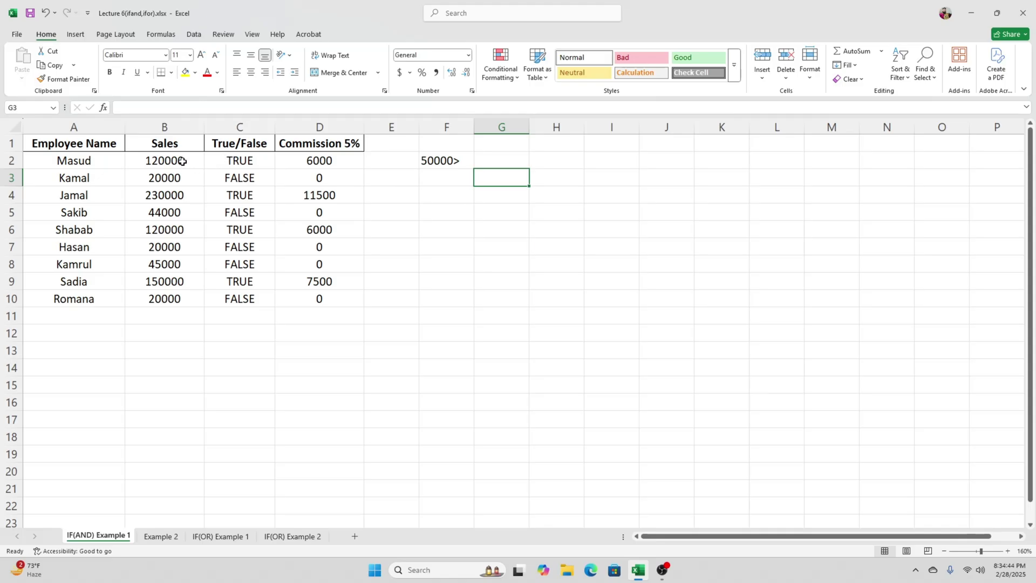
drag(182, 161, 172, 299)
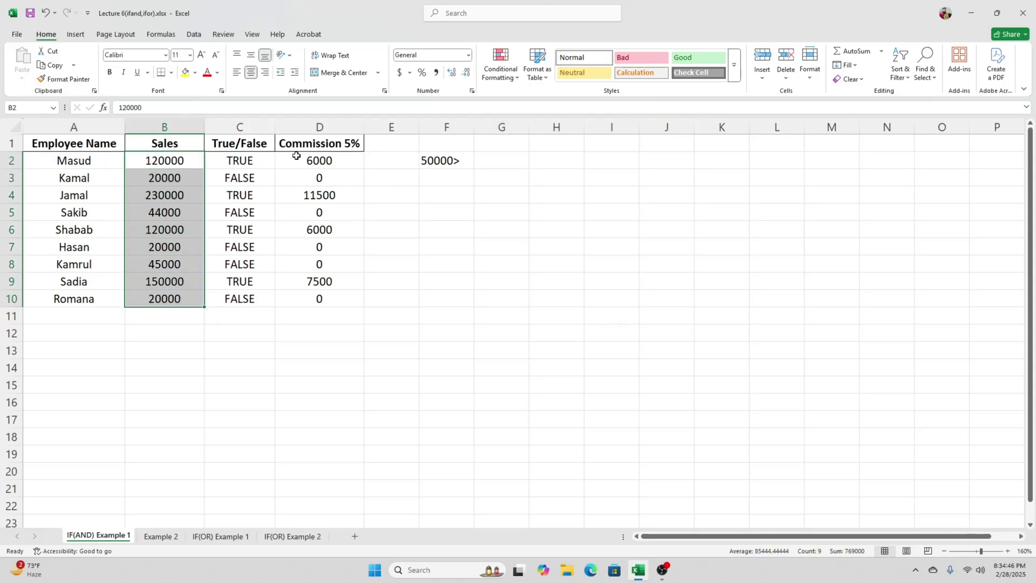
click(444, 194)
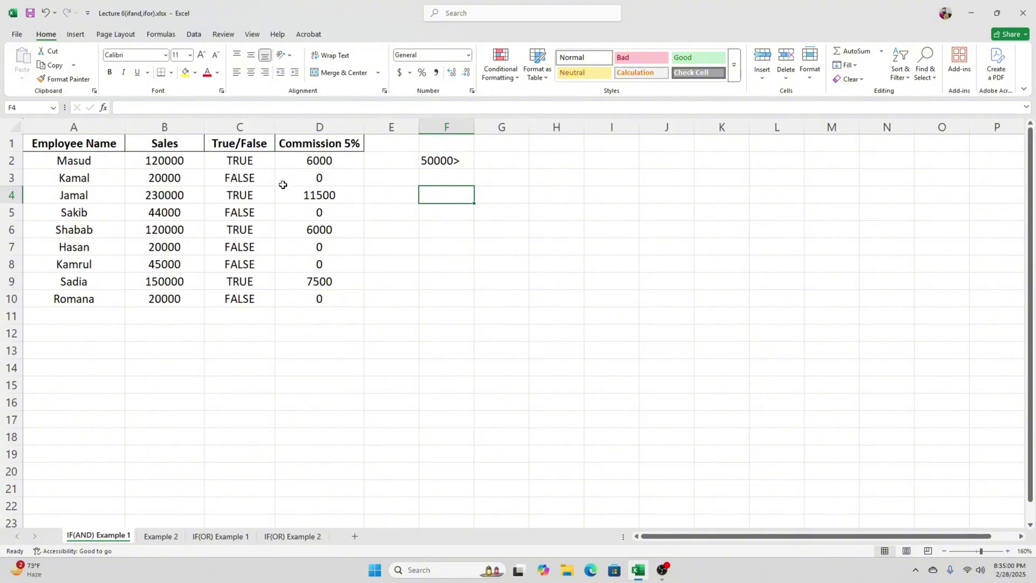
click(223, 178)
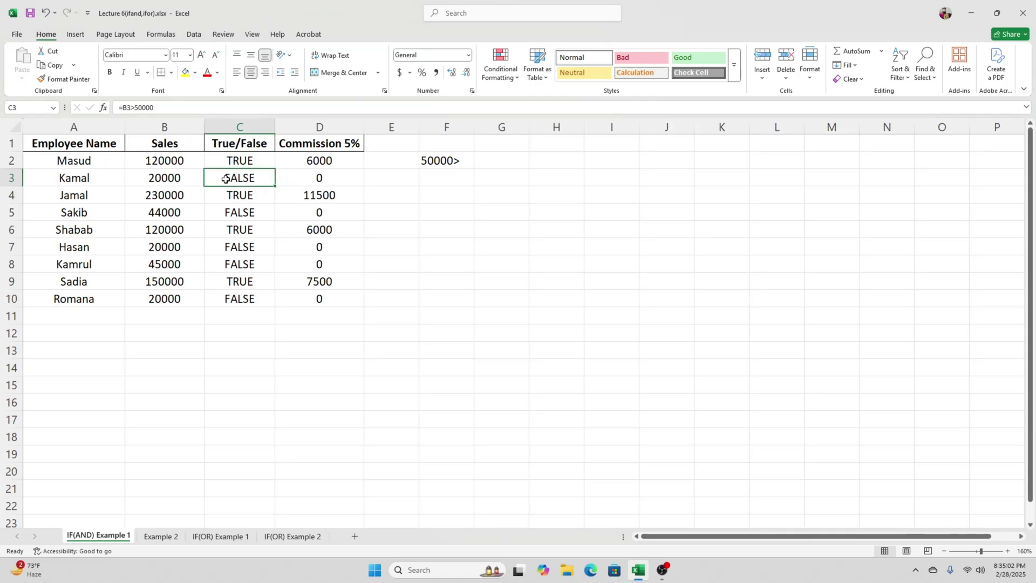
click(306, 178)
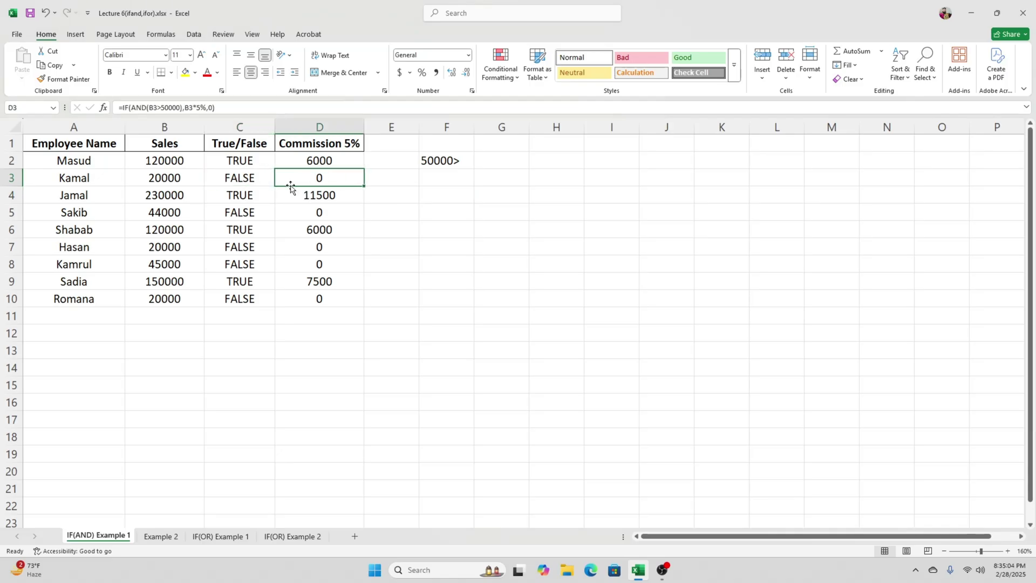
click(397, 199)
click(440, 175)
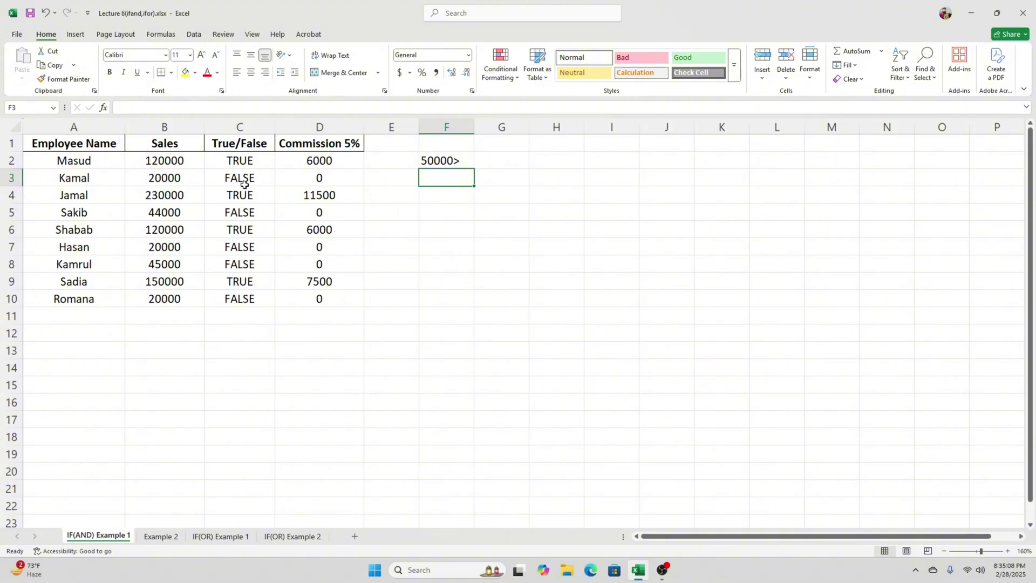
- Clear the existing True/False and Commission 5% results in C2:D10
drag(239, 162, 316, 300)
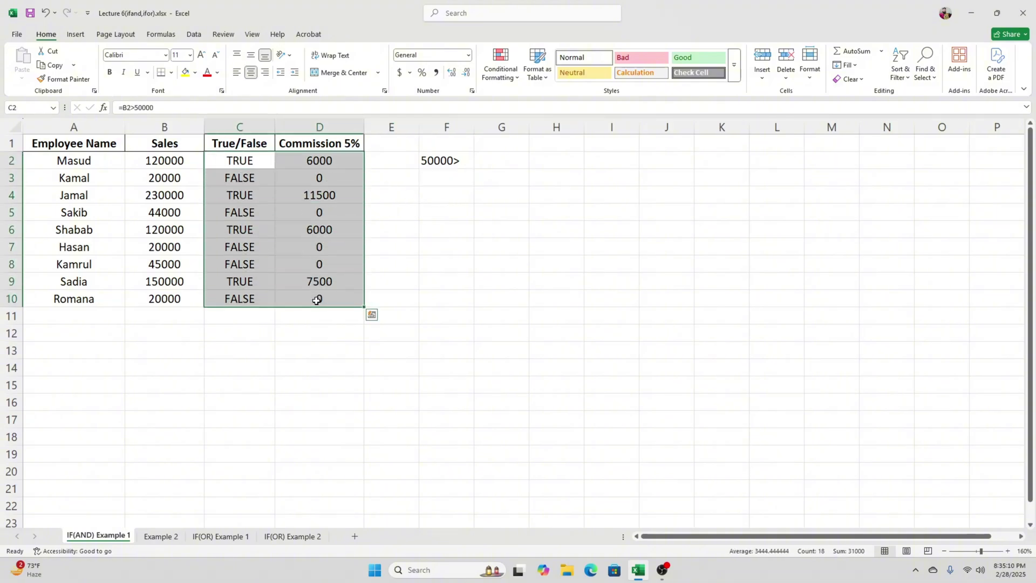
key(Delete)
click(371, 201)
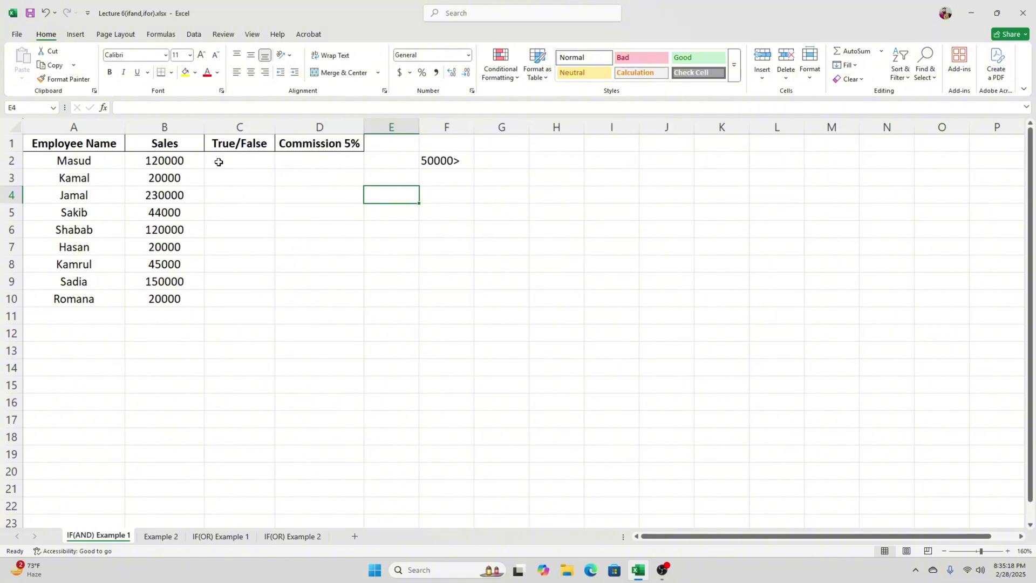
- Enter the formula =B2>50000 in C2 to test whether the first employee's sales exceed 50000
drag(161, 161, 143, 299)
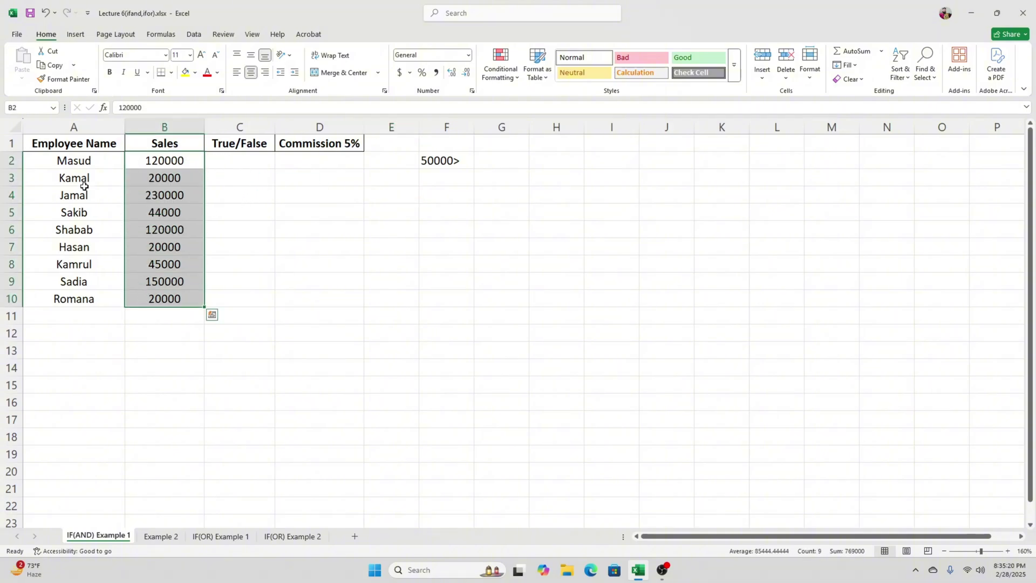
click(243, 165)
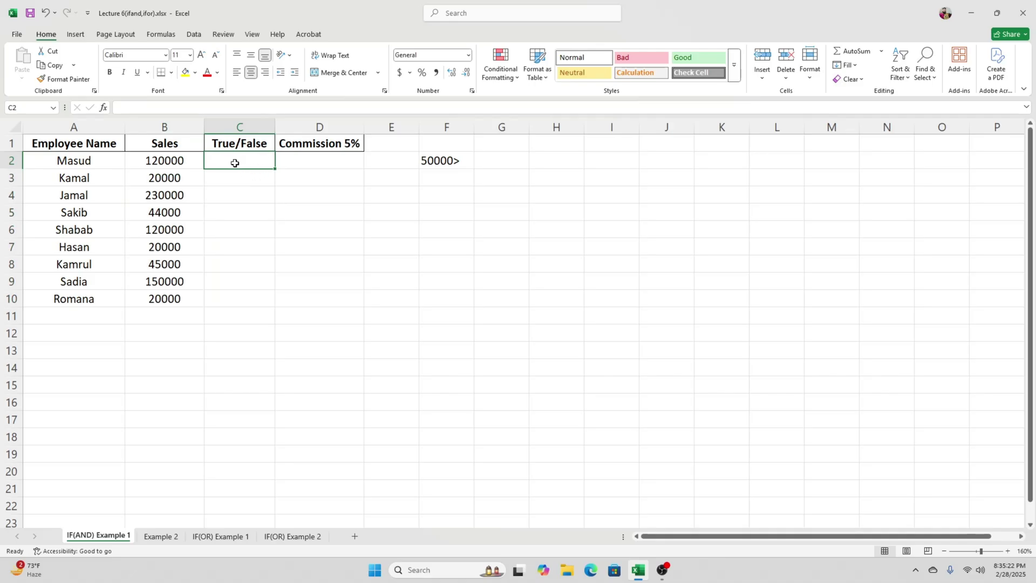
click(269, 194)
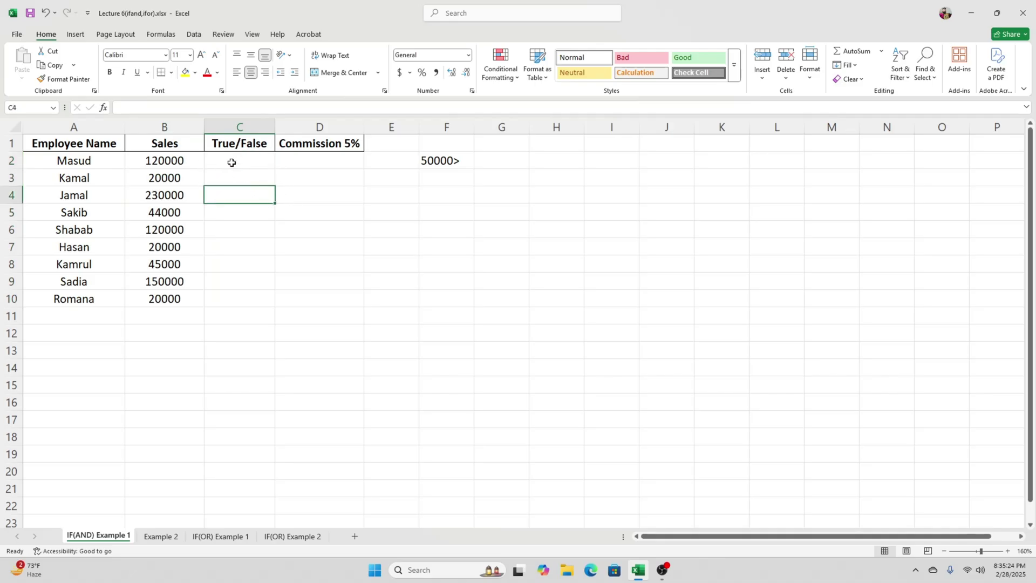
click(231, 161)
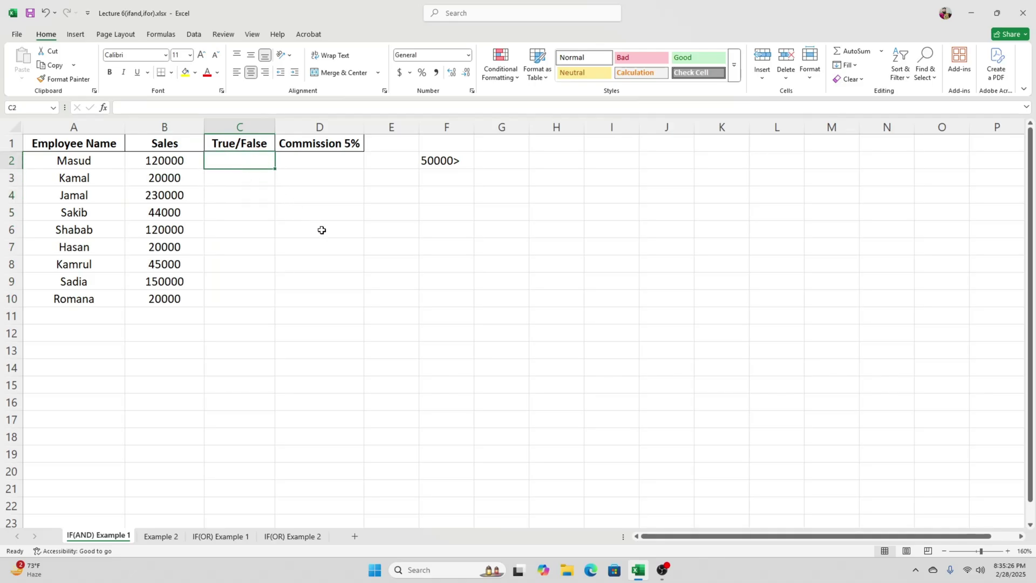
text(=)
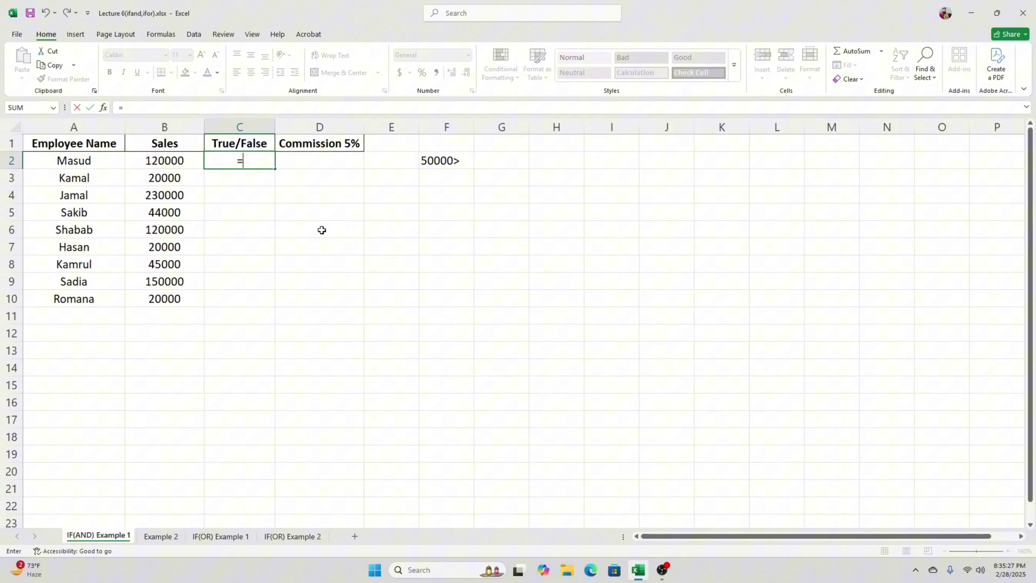
click(163, 161)
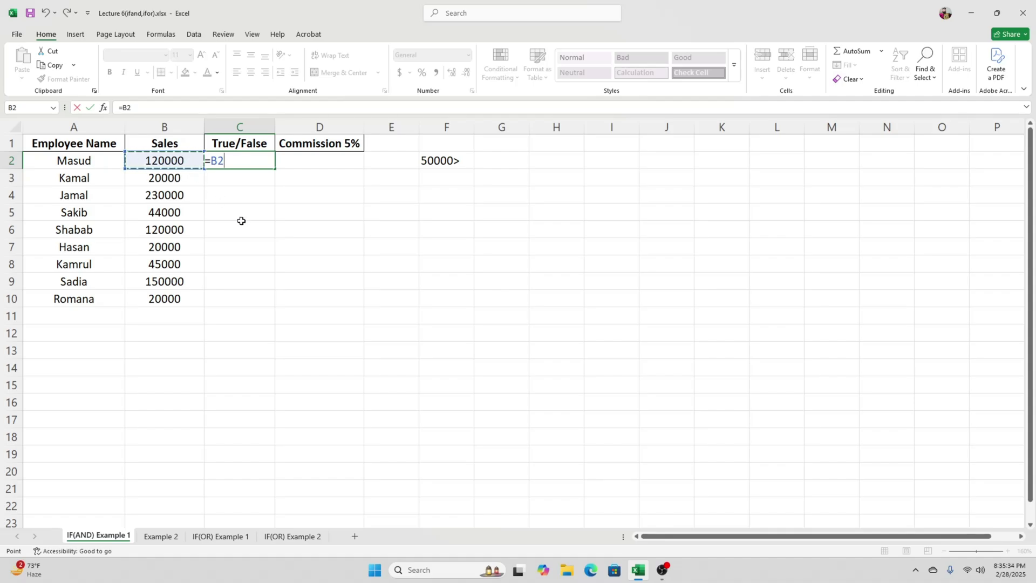
text(>5000)
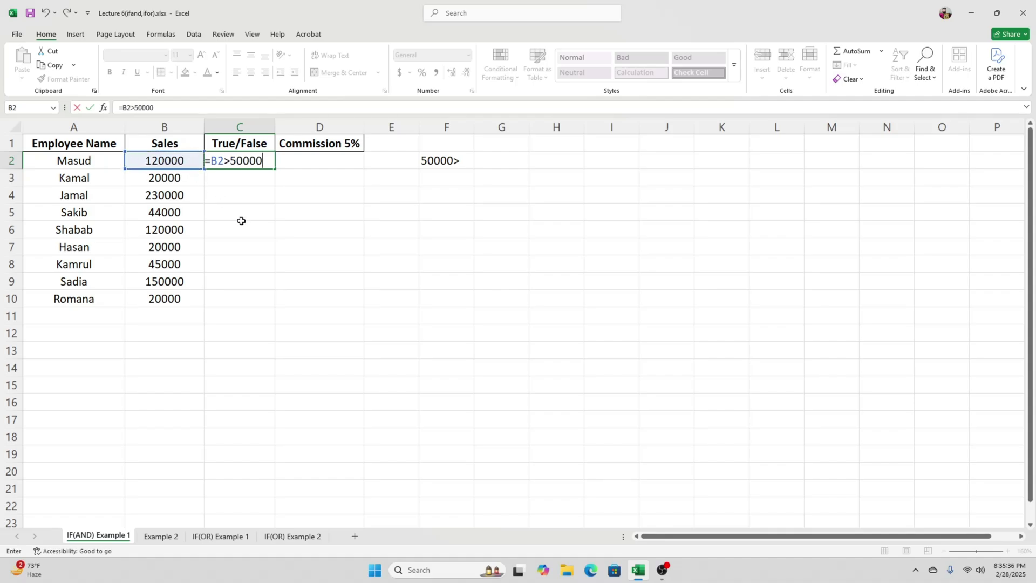
text(0)
key(Return)
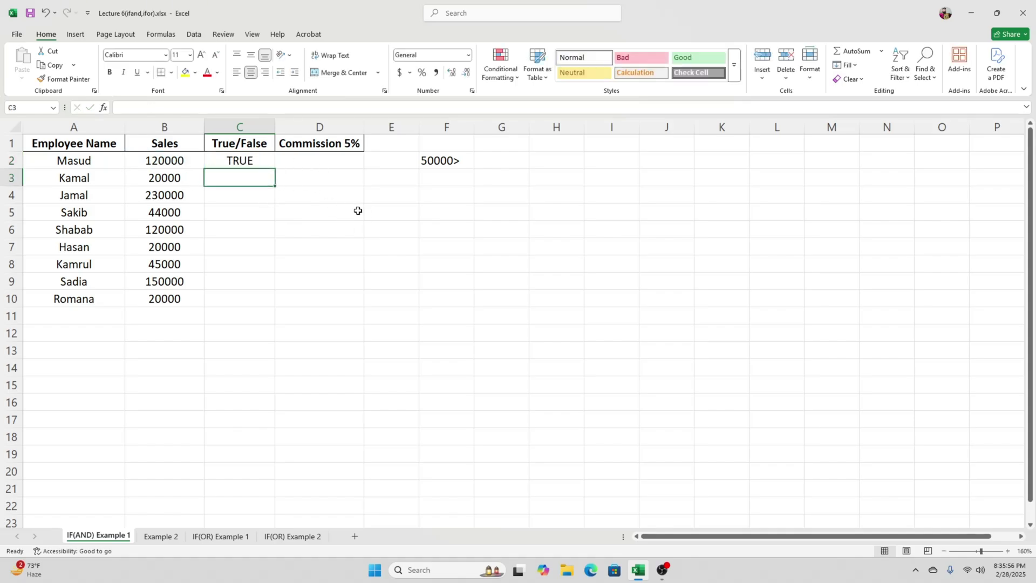
- Fill the True/False formula from C2 down through C10 for all employees
key(Up)
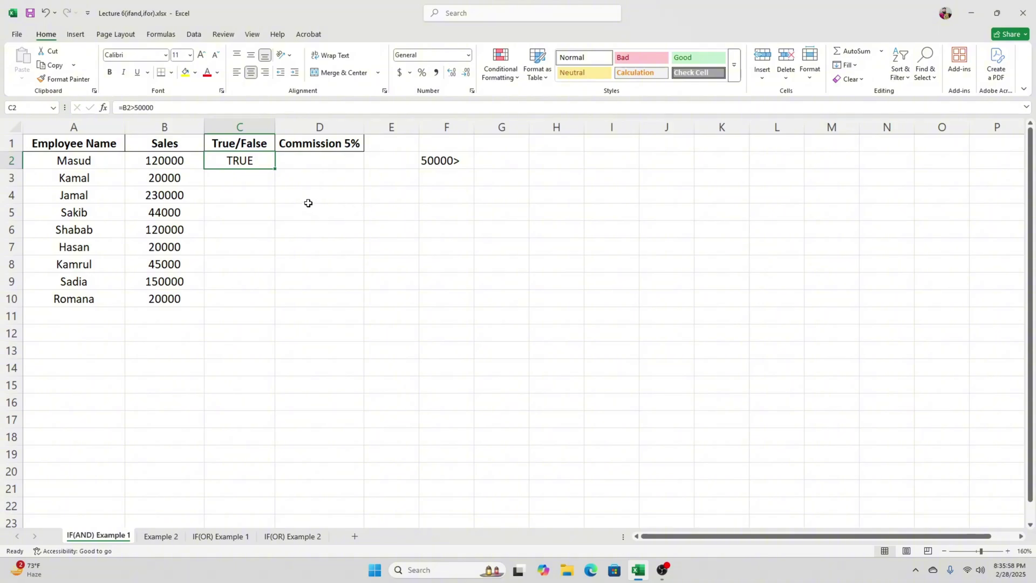
drag(275, 169, 280, 305)
click(355, 216)
drag(241, 161, 241, 299)
click(334, 251)
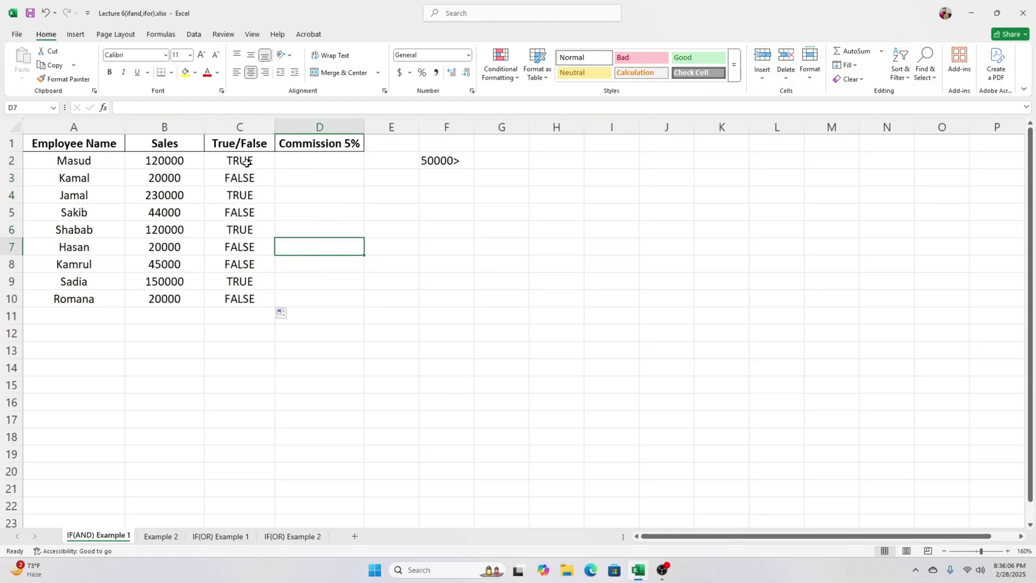
drag(246, 160, 241, 299)
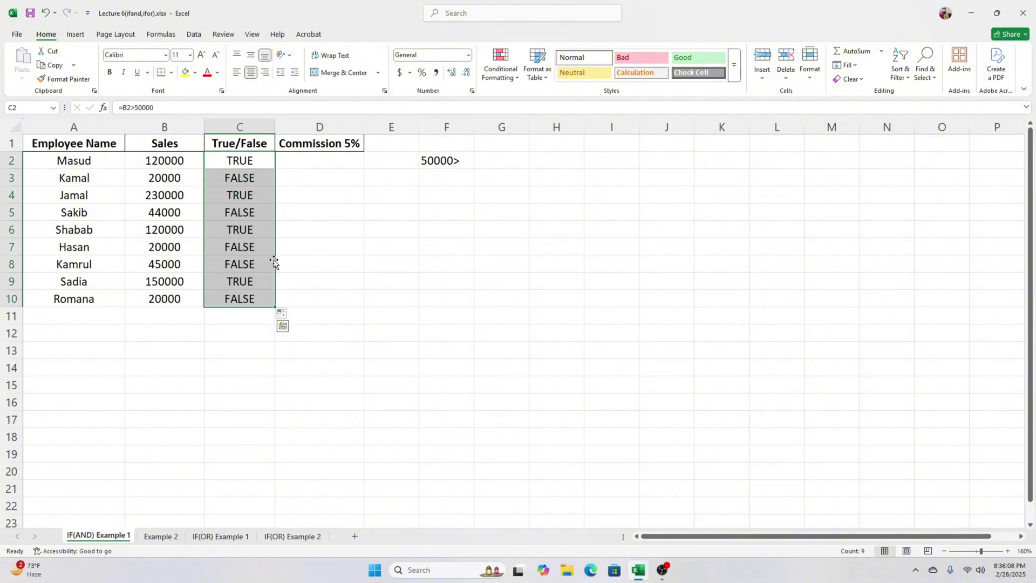
click(361, 211)
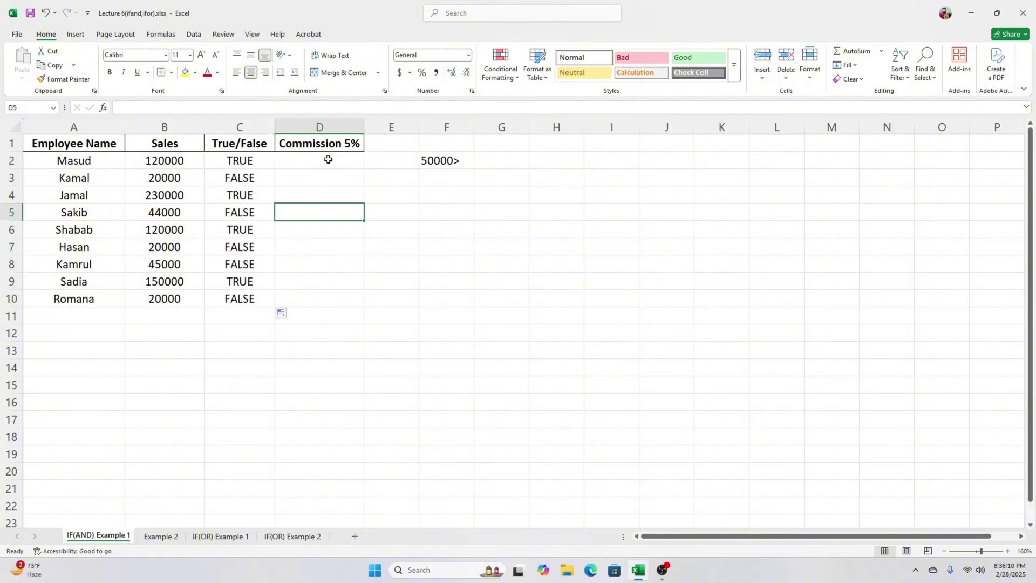
drag(266, 160, 320, 160)
click(322, 187)
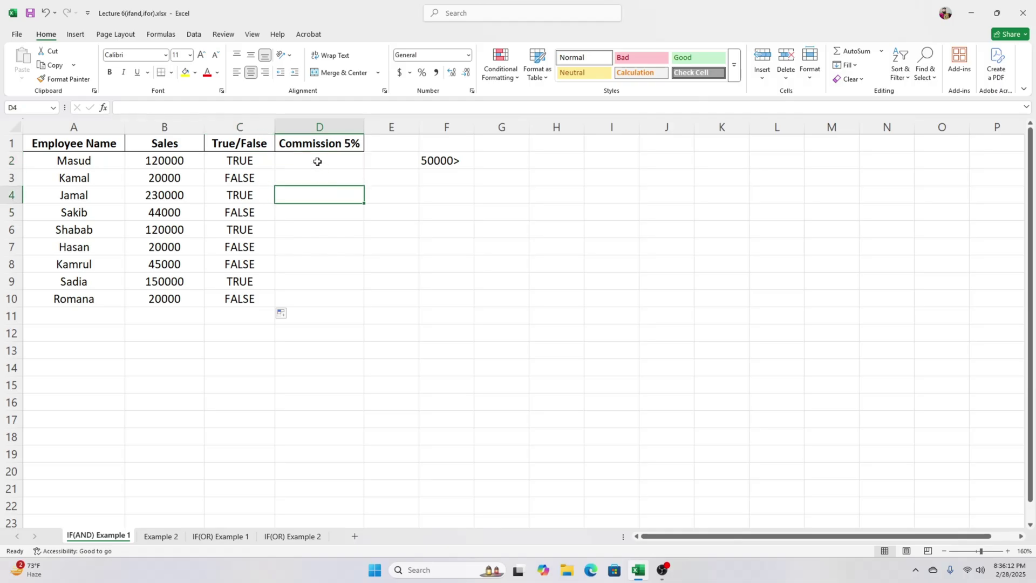
click(317, 162)
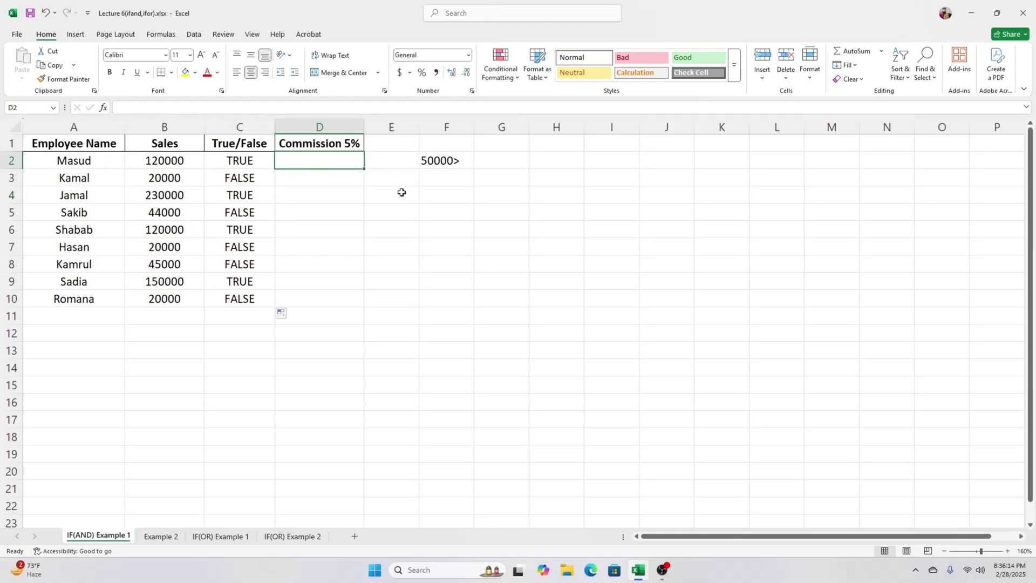
click(233, 161)
click(293, 161)
click(267, 177)
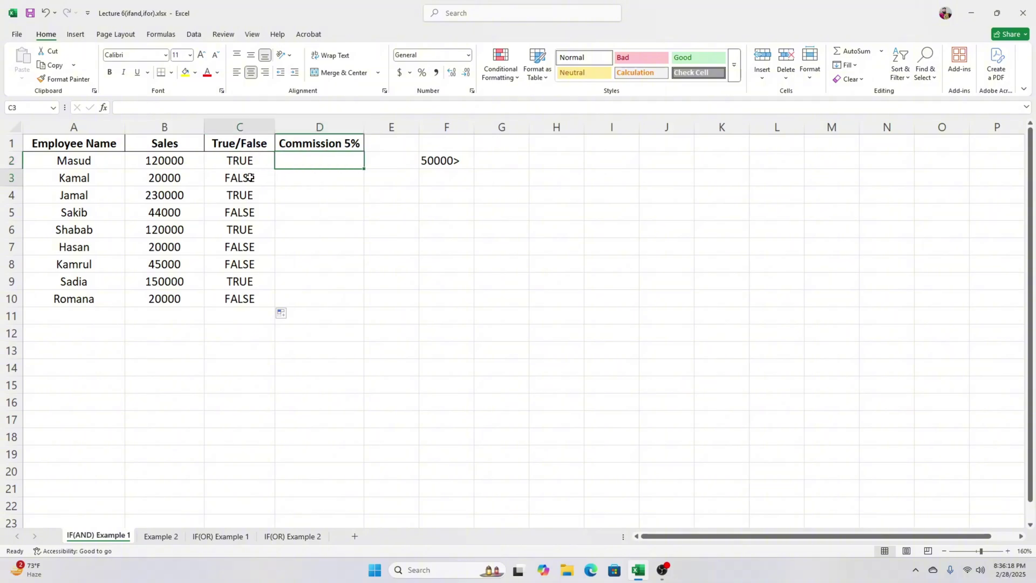
click(317, 181)
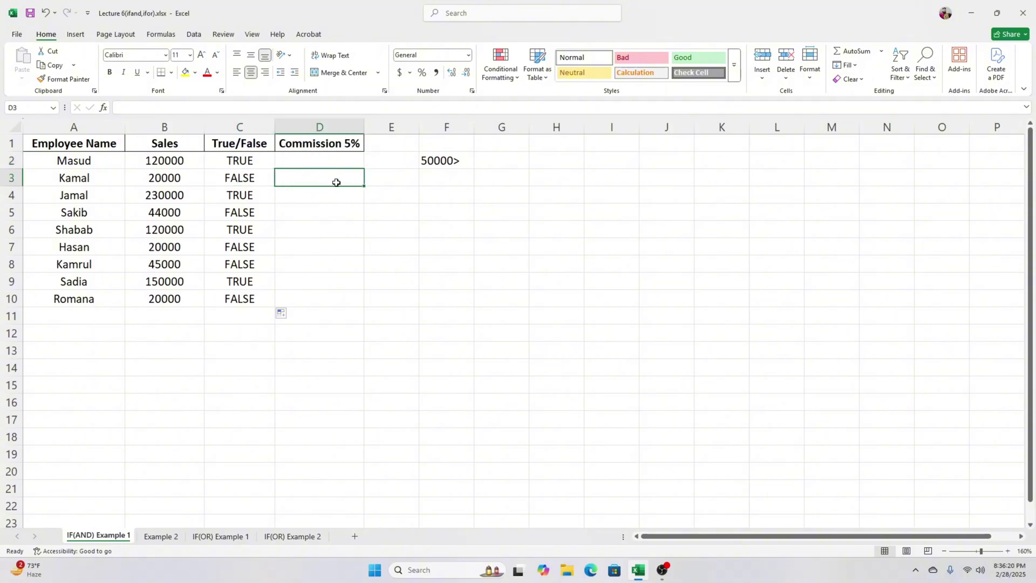
click(394, 182)
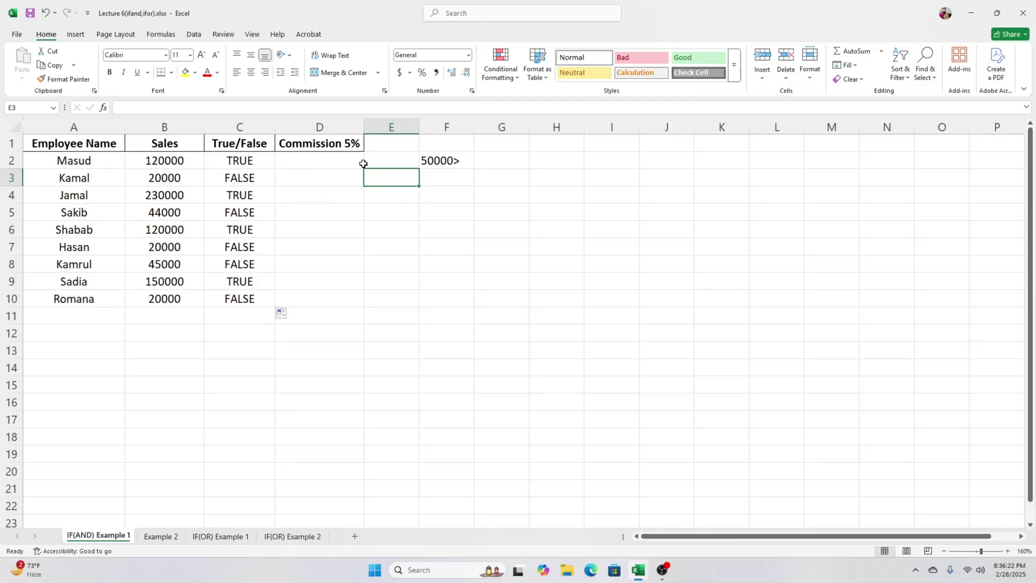
click(317, 162)
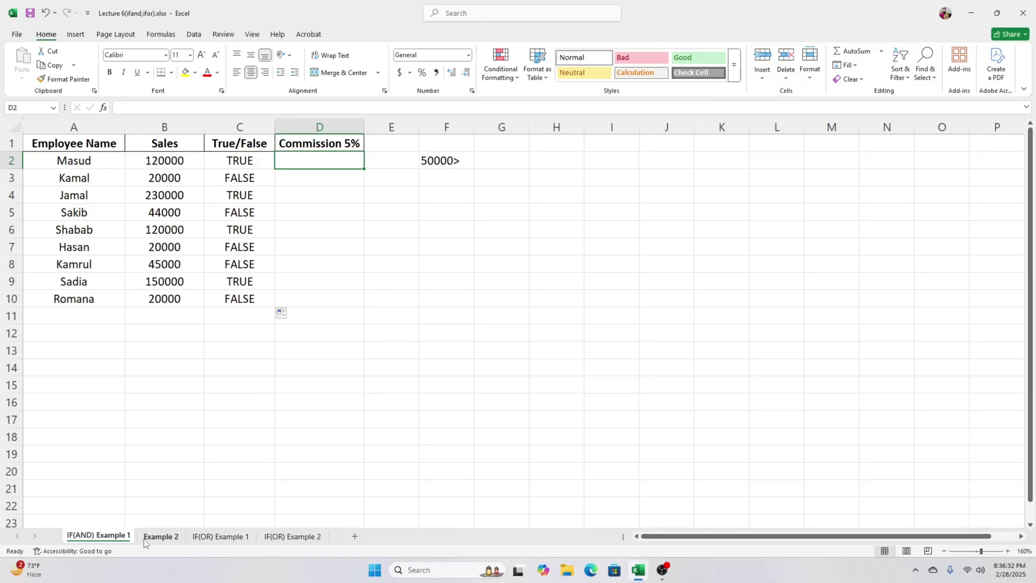
- View the commission table on the Example 2 sheet, and return to cell D2 of the IF(AND) Example 1 sheet
click(161, 536)
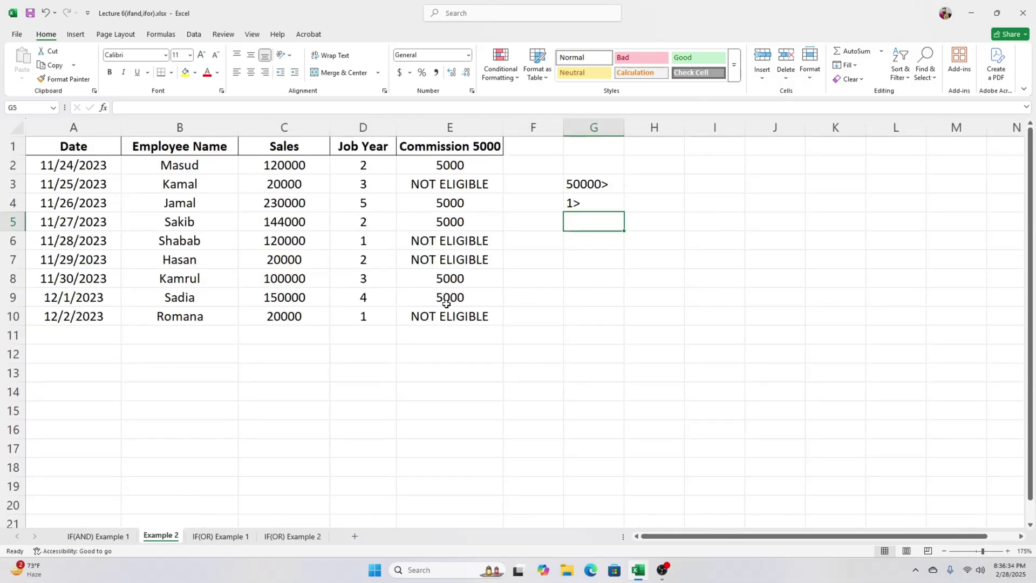
click(98, 536)
click(334, 184)
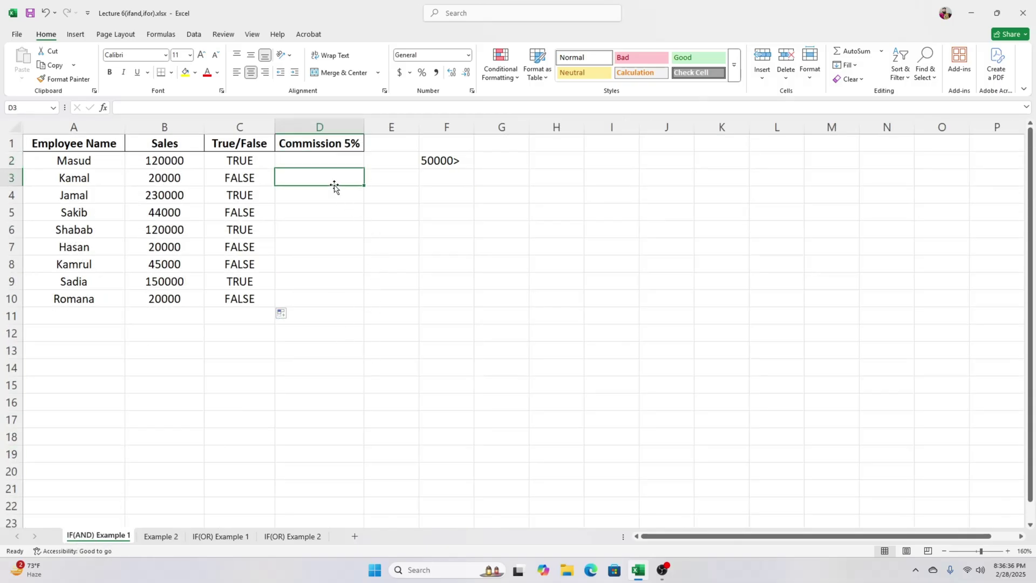
click(330, 165)
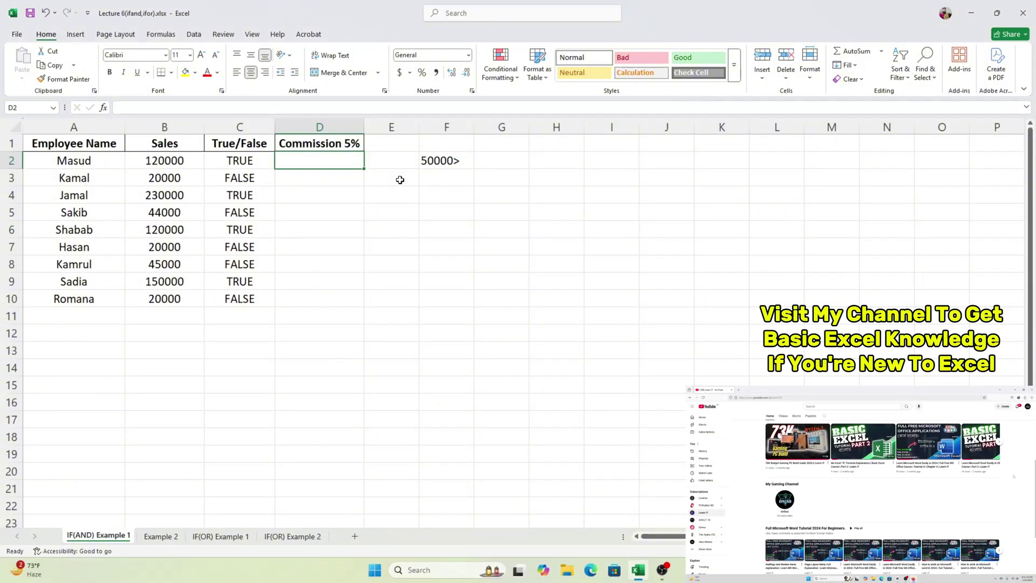
- Begin an IF formula in D2 with the logical test AND(B2>50000)
text(=IF()
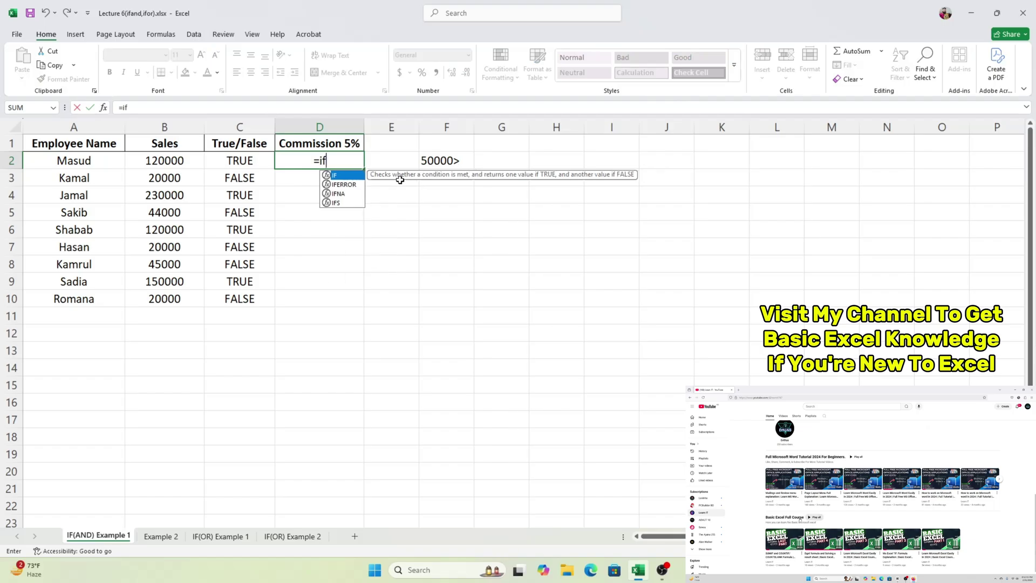
text(and()
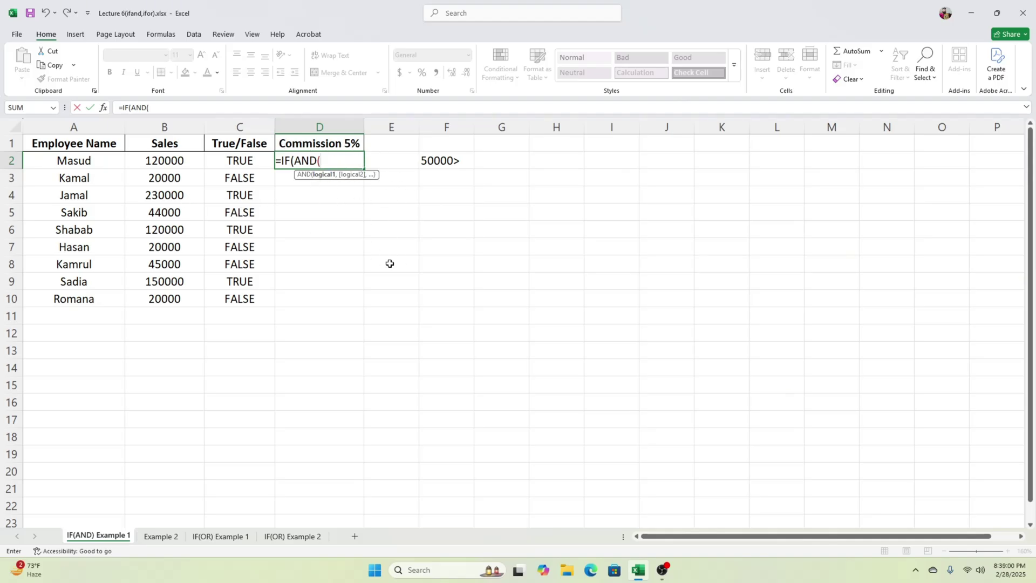
click(162, 160)
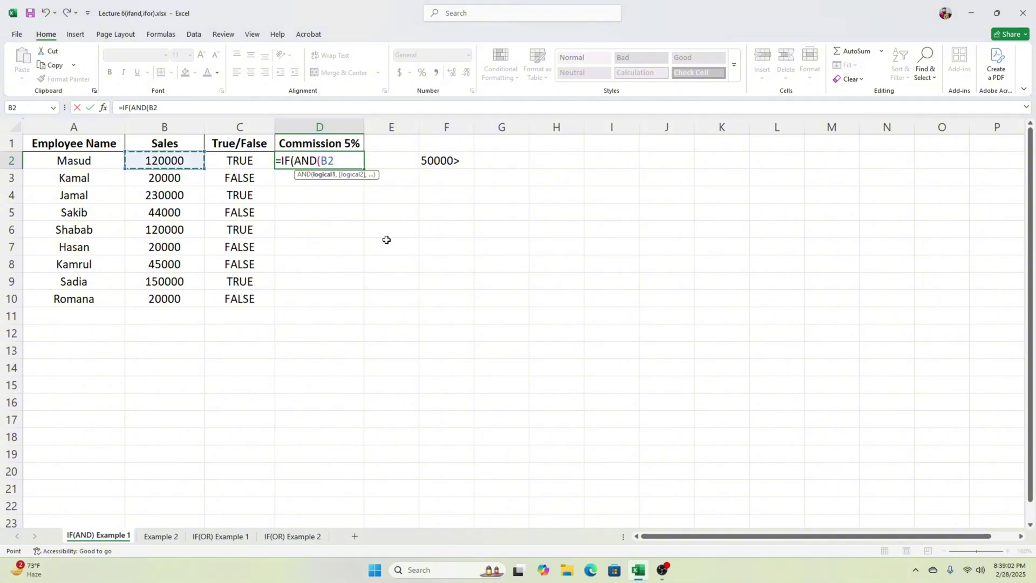
text(0)
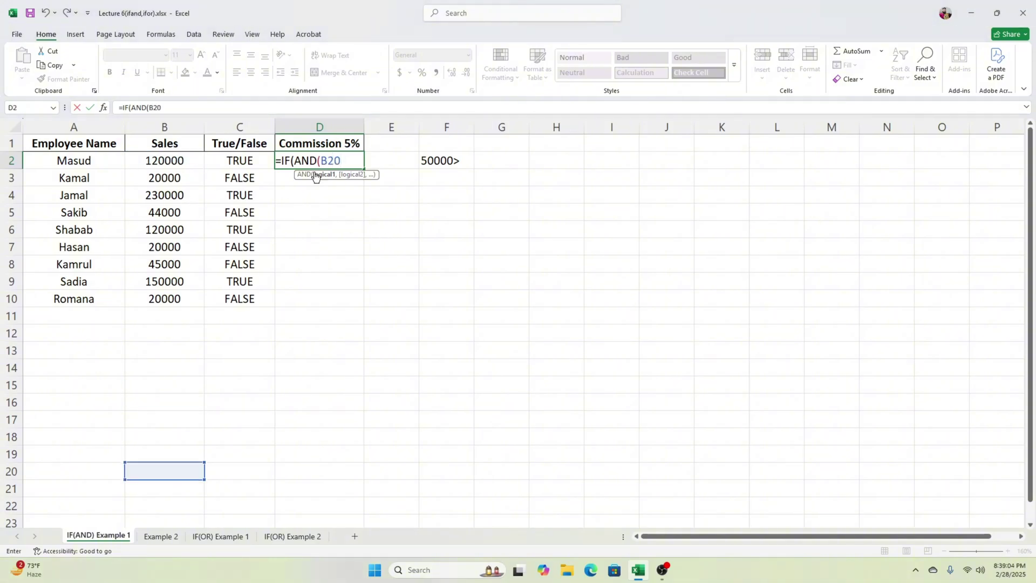
click(162, 160)
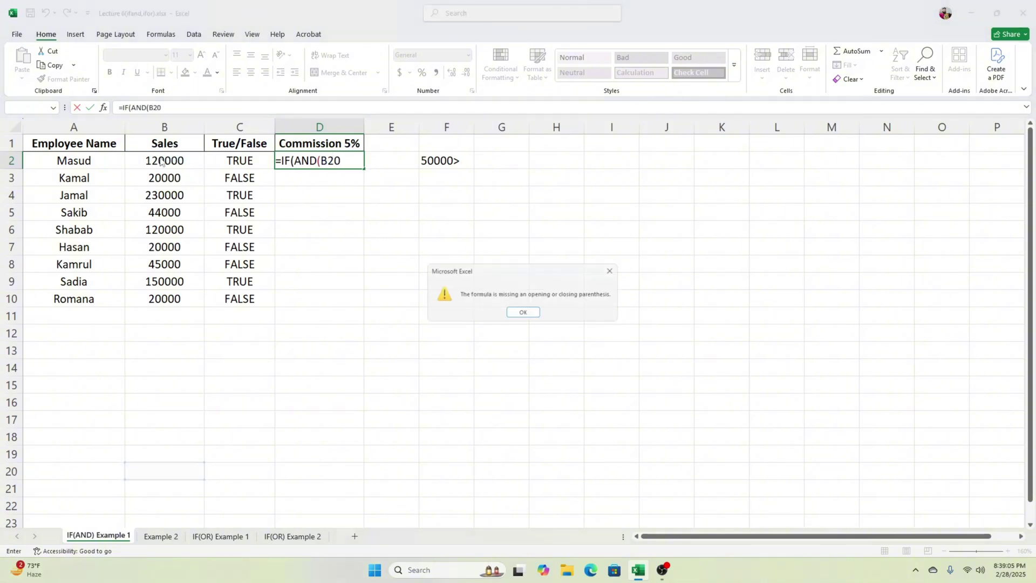
click(616, 269)
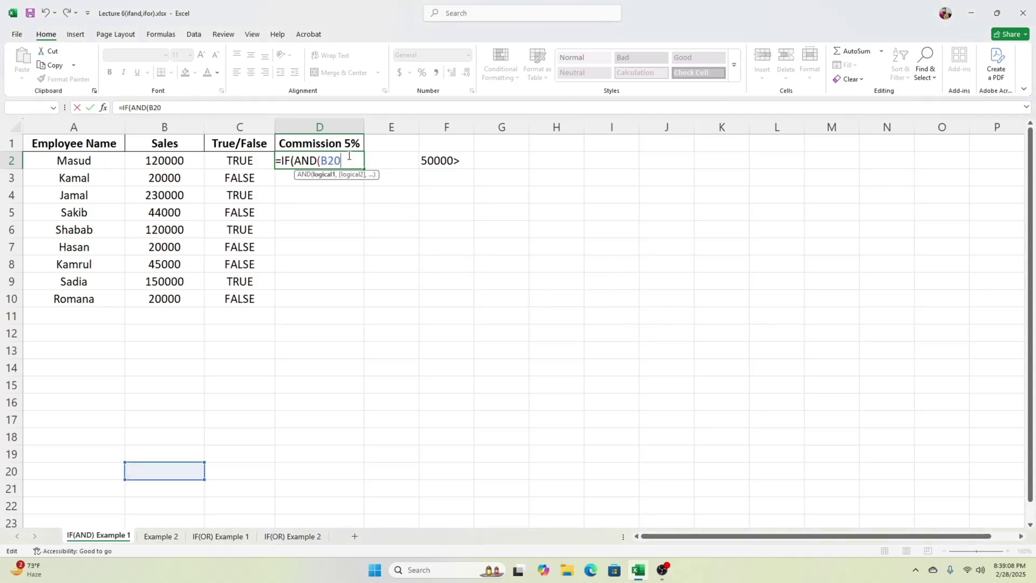
key(BackSpace)
key(BackSpace)
key(BackSpace)
click(192, 162)
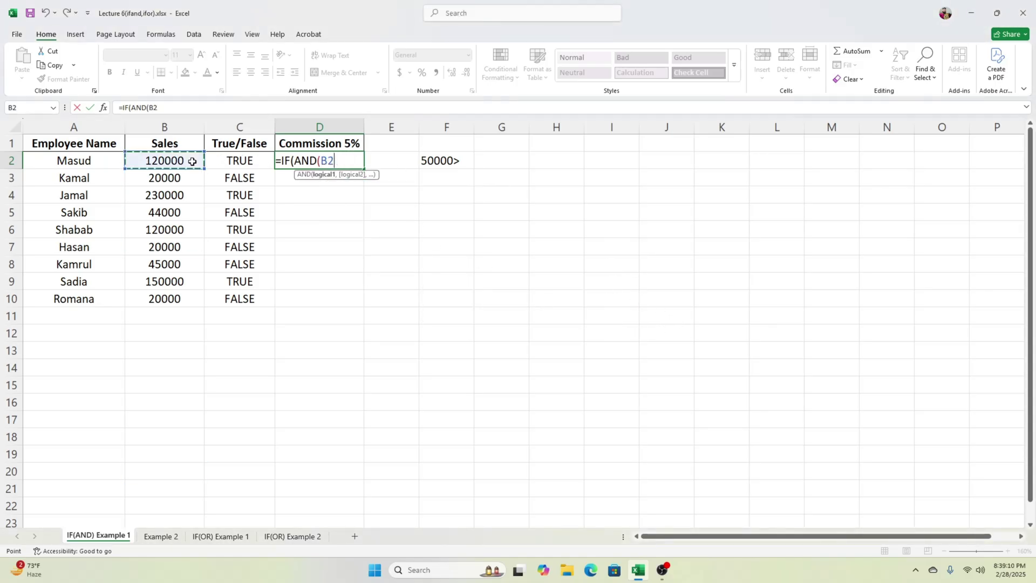
text(>50000)
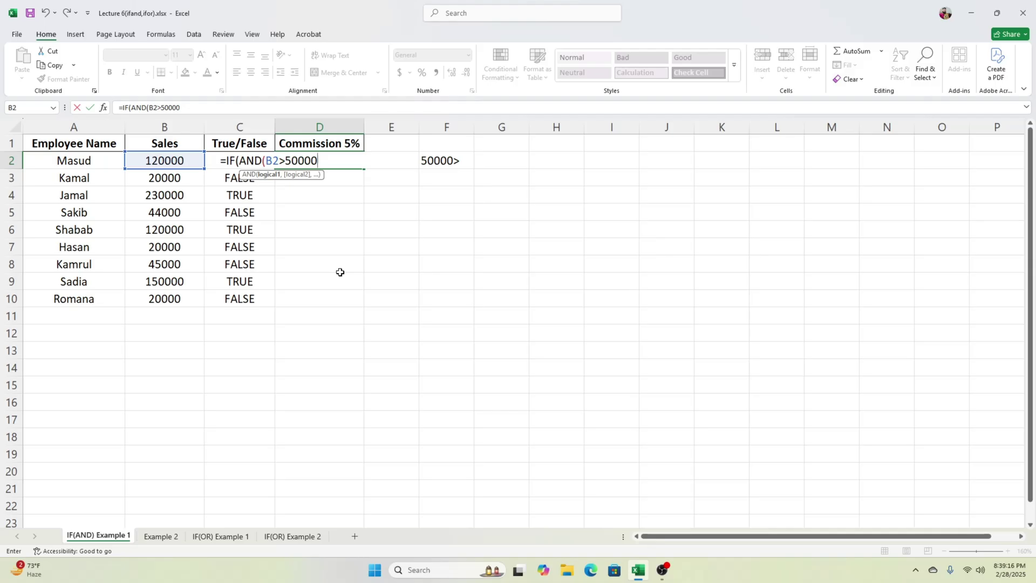
text())
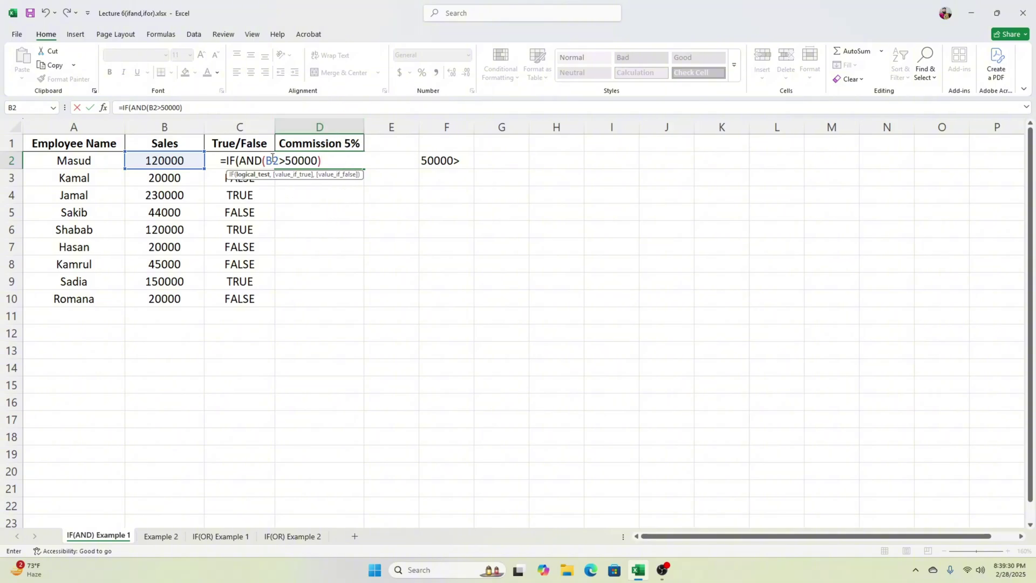
- Complete the D2 formula as =IF(AND(B2>50000),B2*5%,0), accepting the suggested closing parenthesis
text(,)
click(138, 160)
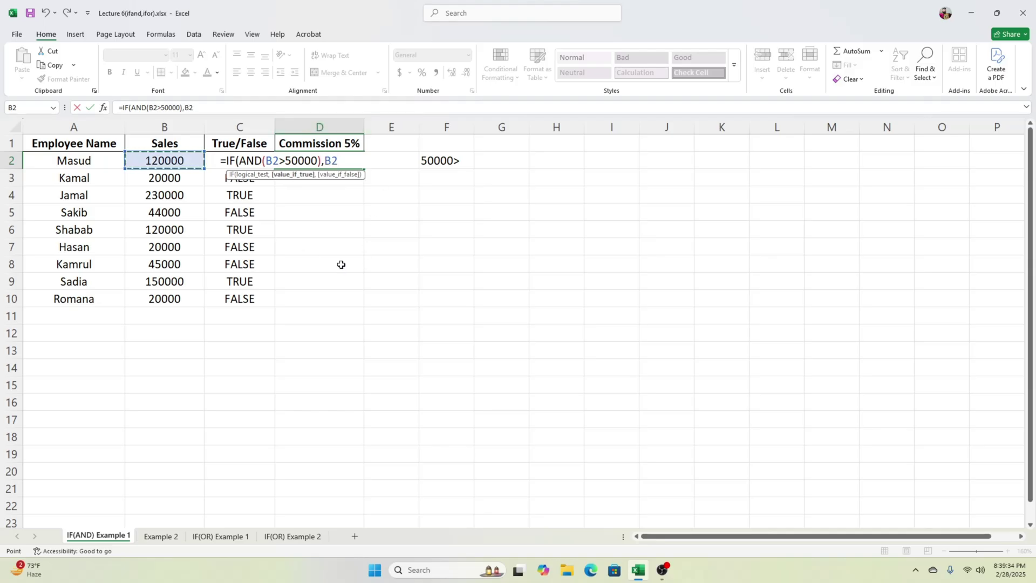
text(*5%)
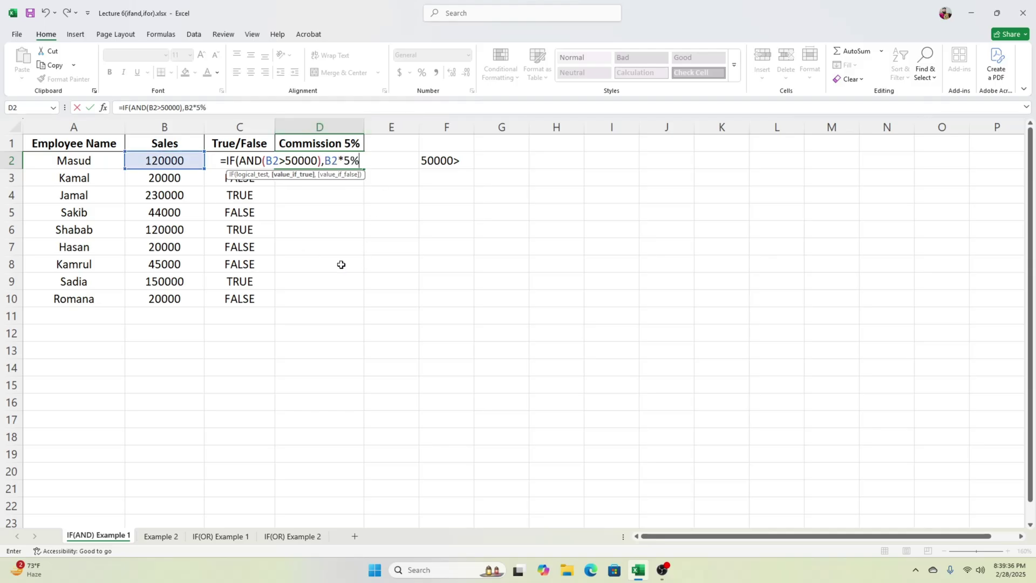
text(,0)
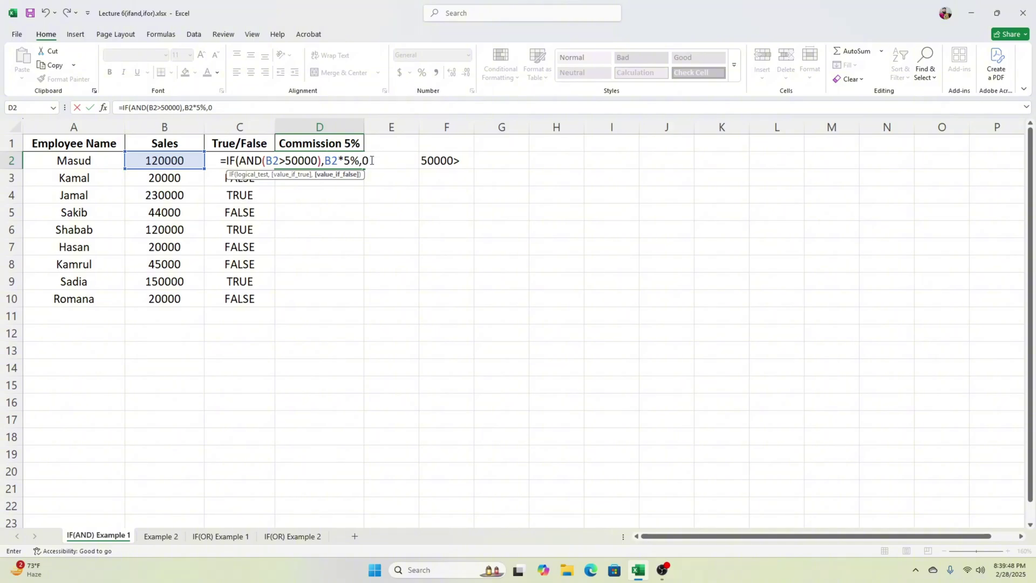
key(Return)
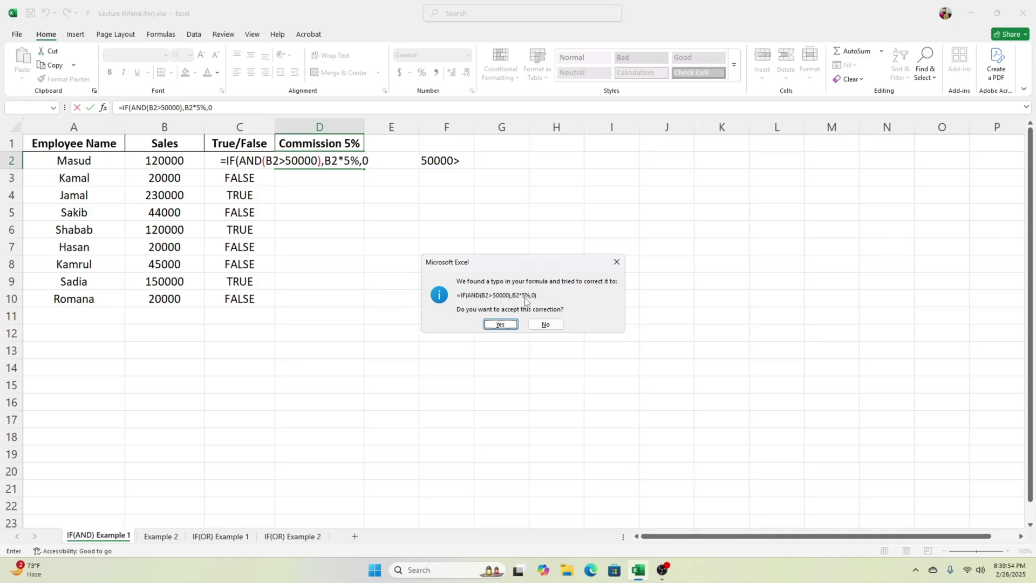
key(Return)
- Compare the first employee's commission with the True/False result in C2, and fill the D2 formula into D3
click(341, 158)
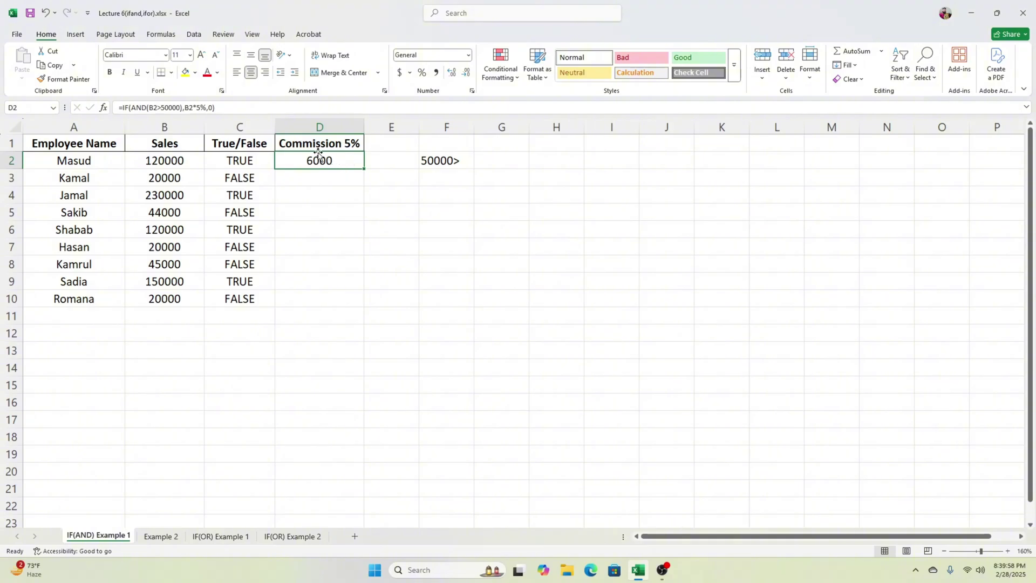
click(235, 158)
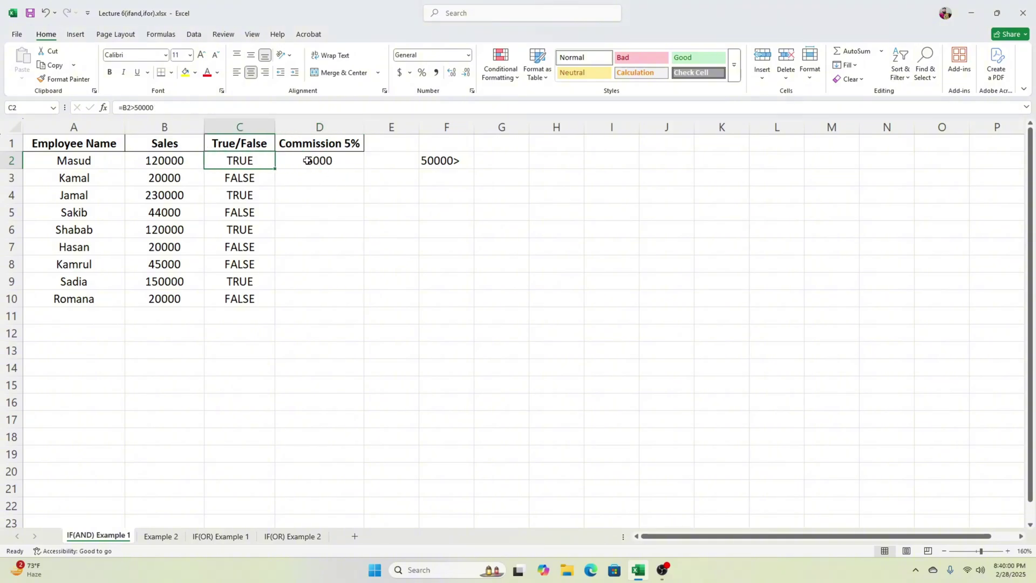
click(319, 159)
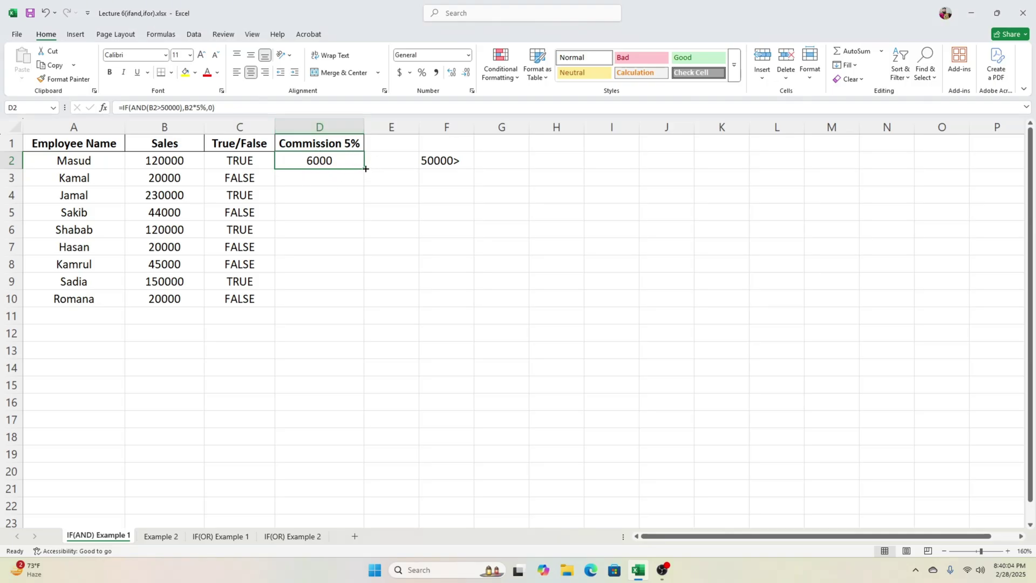
drag(365, 169, 364, 183)
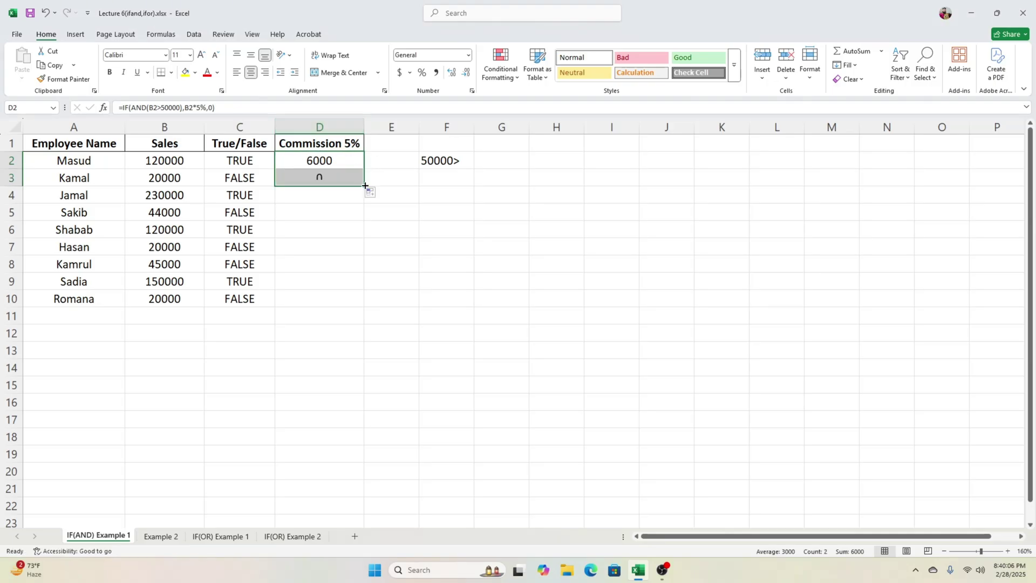
- Check D3 against the True/False result in C3, and fill the commission formula down through D10
click(321, 178)
click(261, 178)
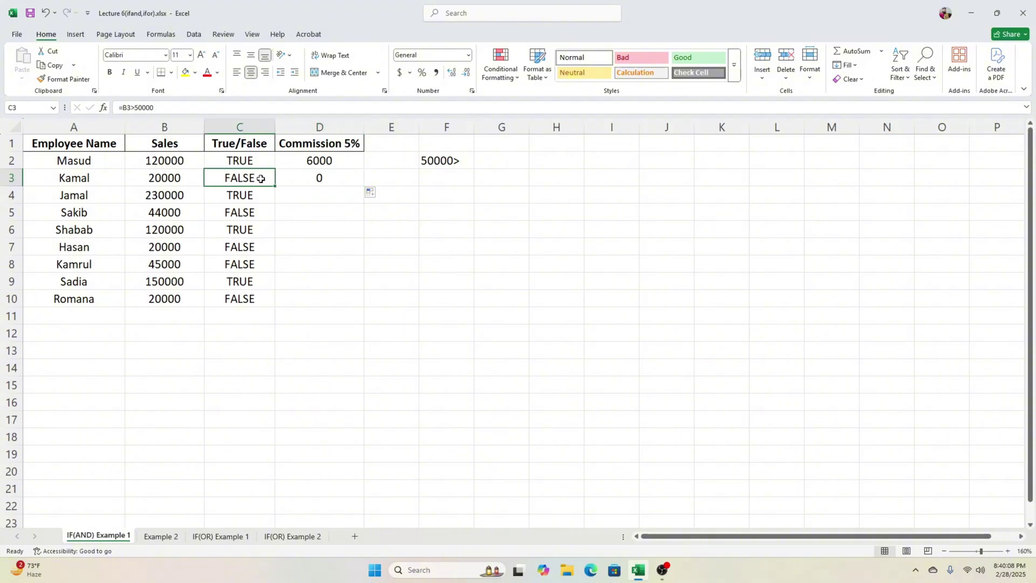
click(337, 177)
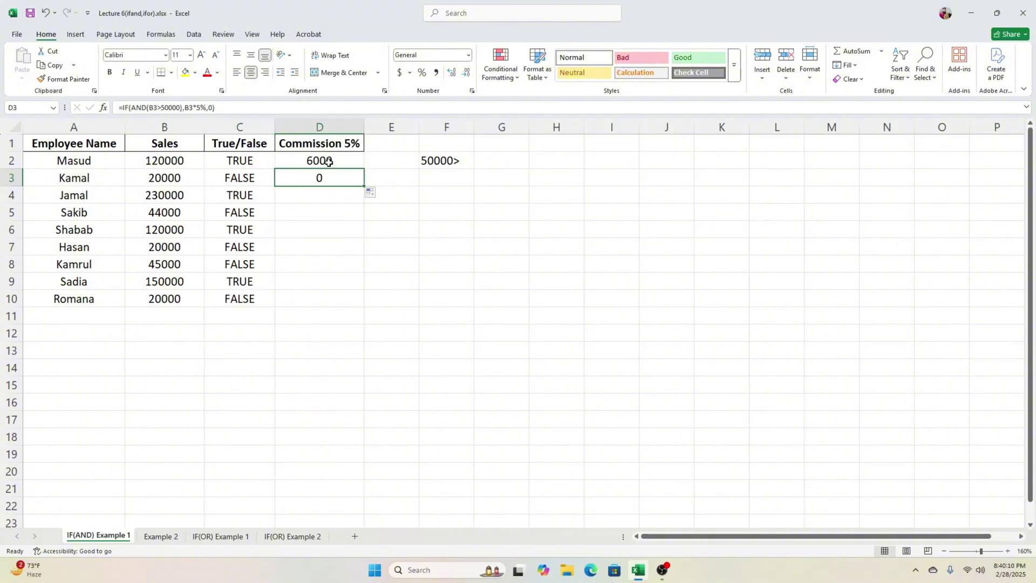
drag(323, 161, 349, 308)
click(458, 232)
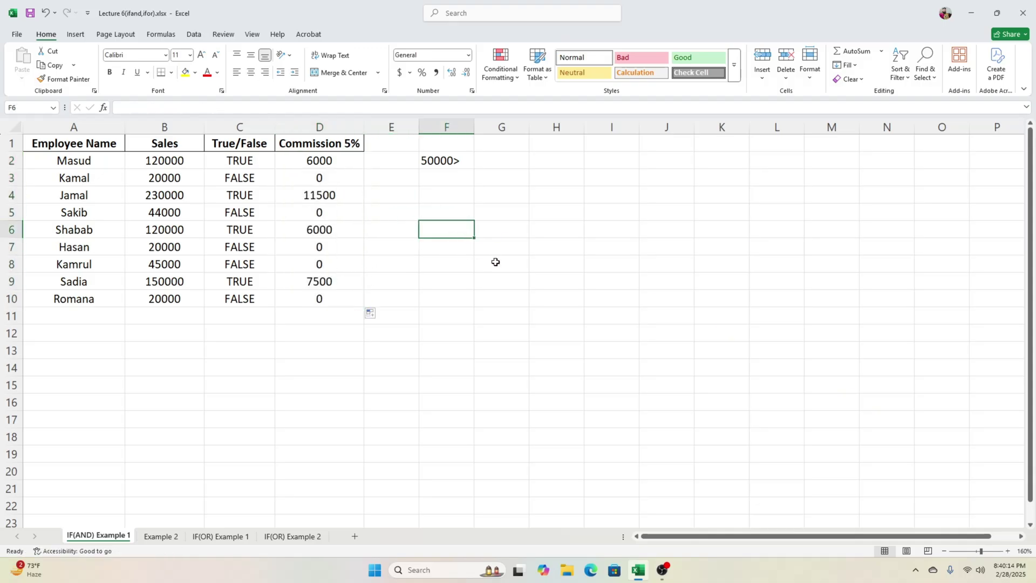
- Compare the True/False results with the Commission 5% values in rows 2 and 3, and review the sales criterion in F2
click(232, 158)
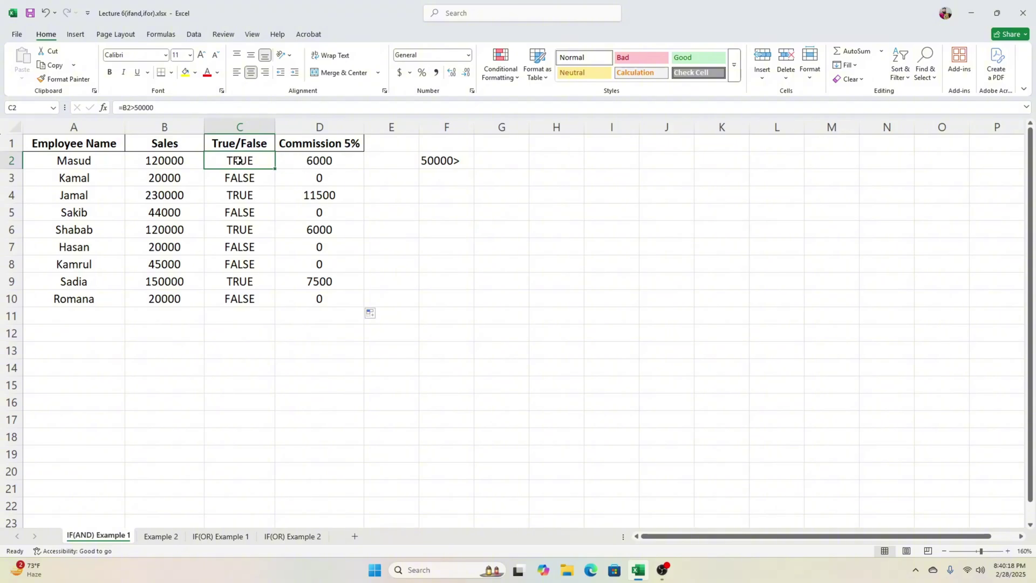
click(311, 159)
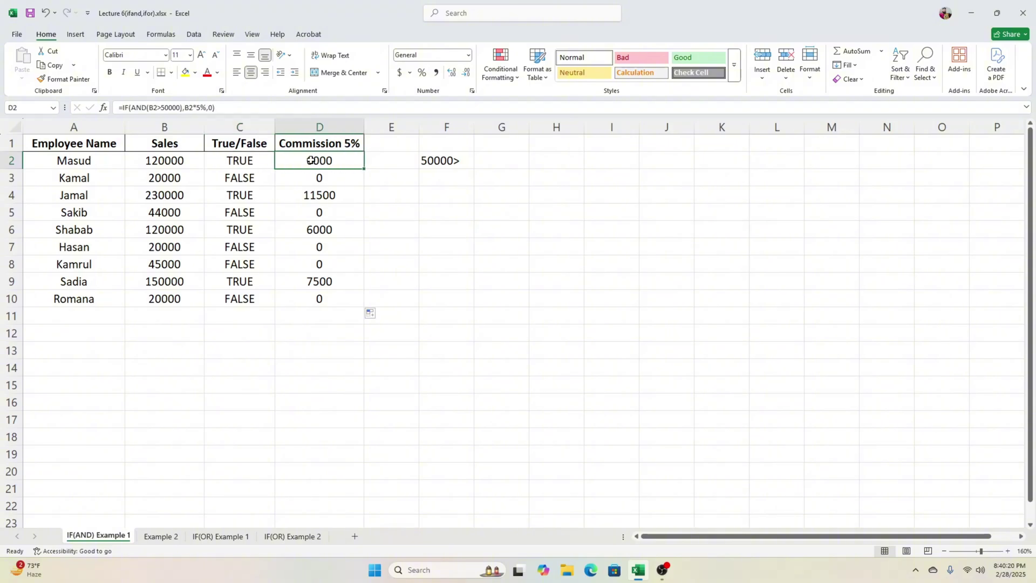
click(242, 181)
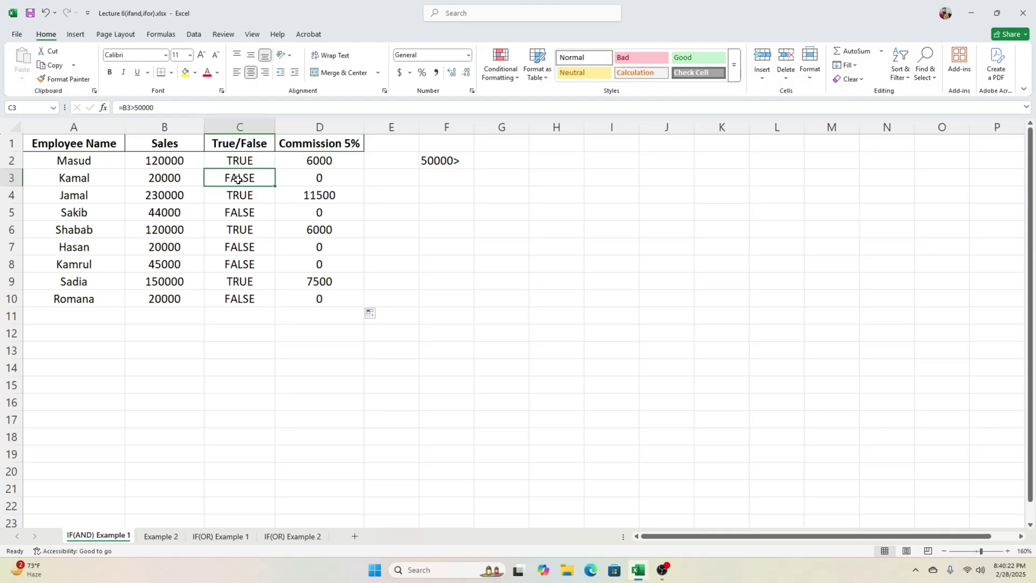
click(317, 179)
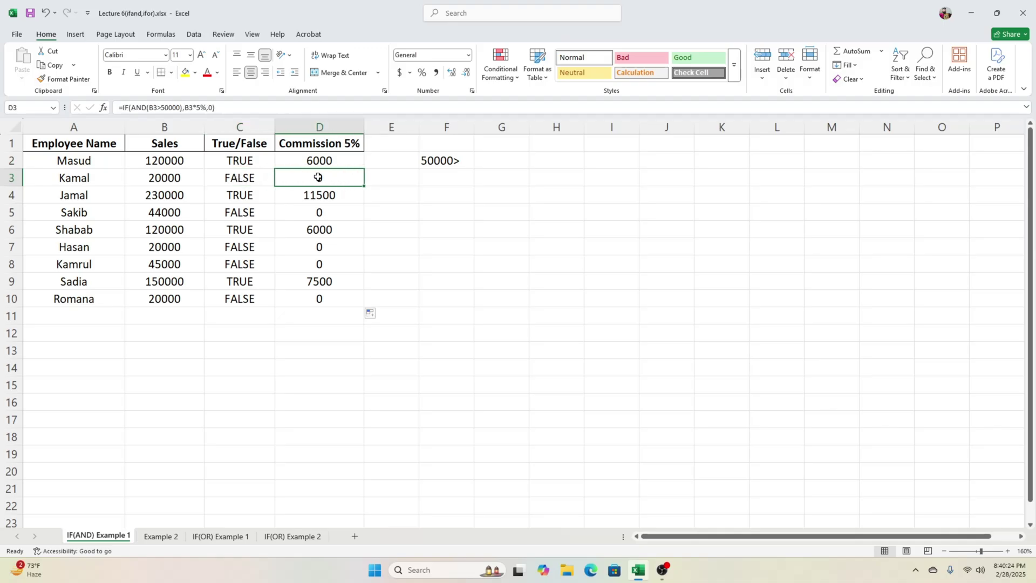
drag(304, 160, 319, 303)
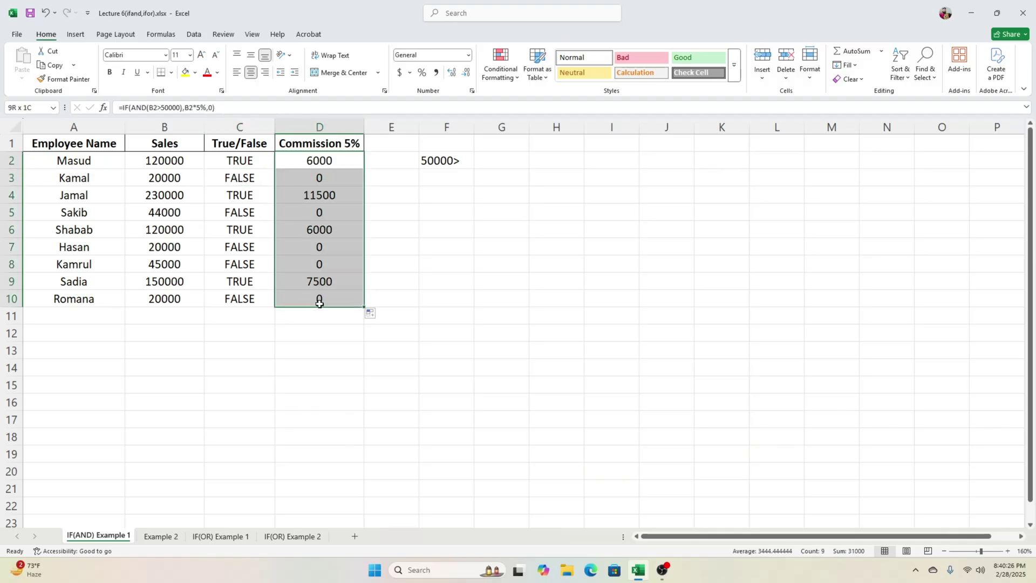
click(421, 229)
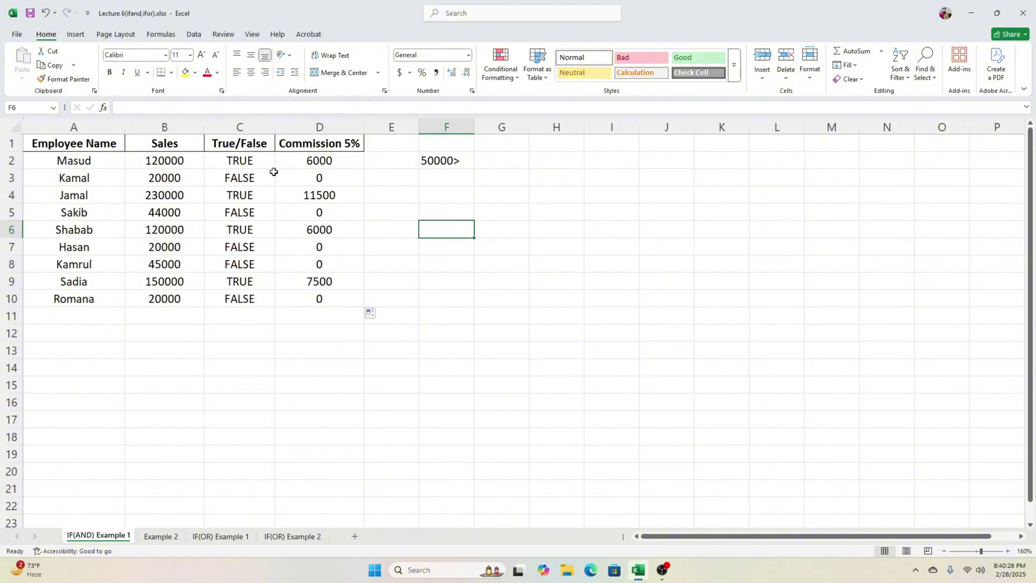
drag(446, 160, 443, 186)
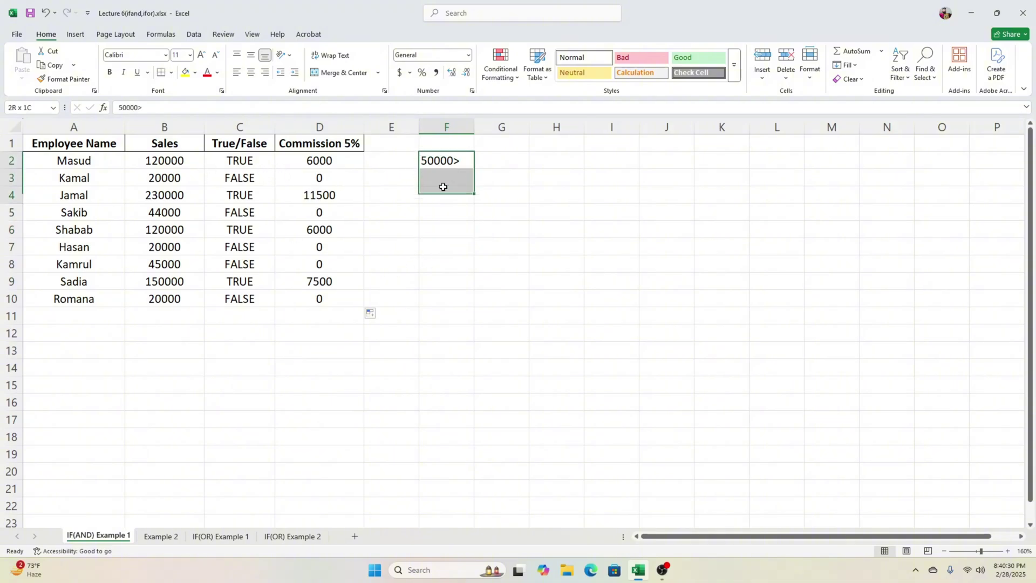
click(442, 182)
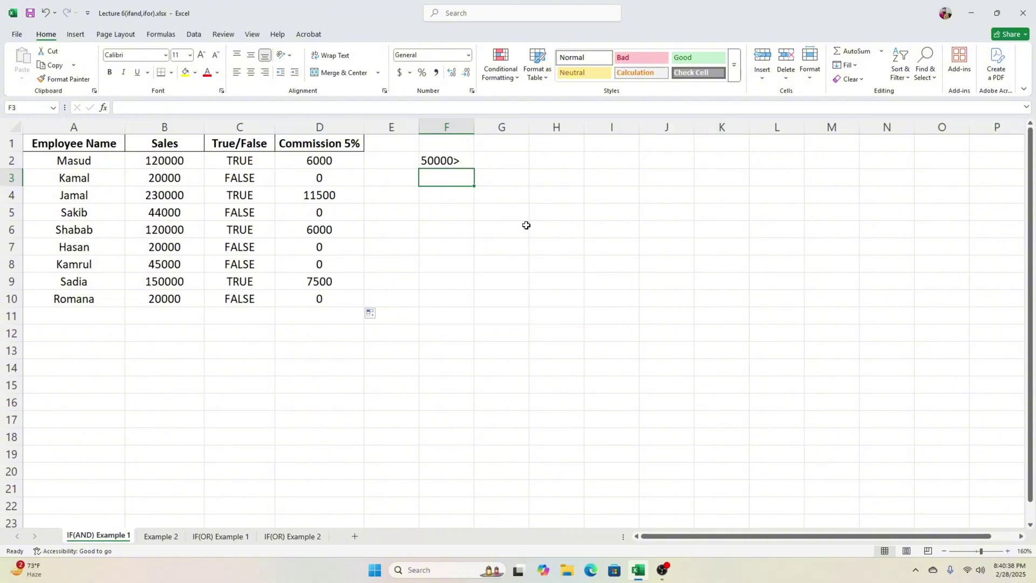
- Examine the dates, Sales, Job Year and Commission 5000 columns on the Example 2 sheet, and return to the IF(AND) Example 1 sheet
click(166, 537)
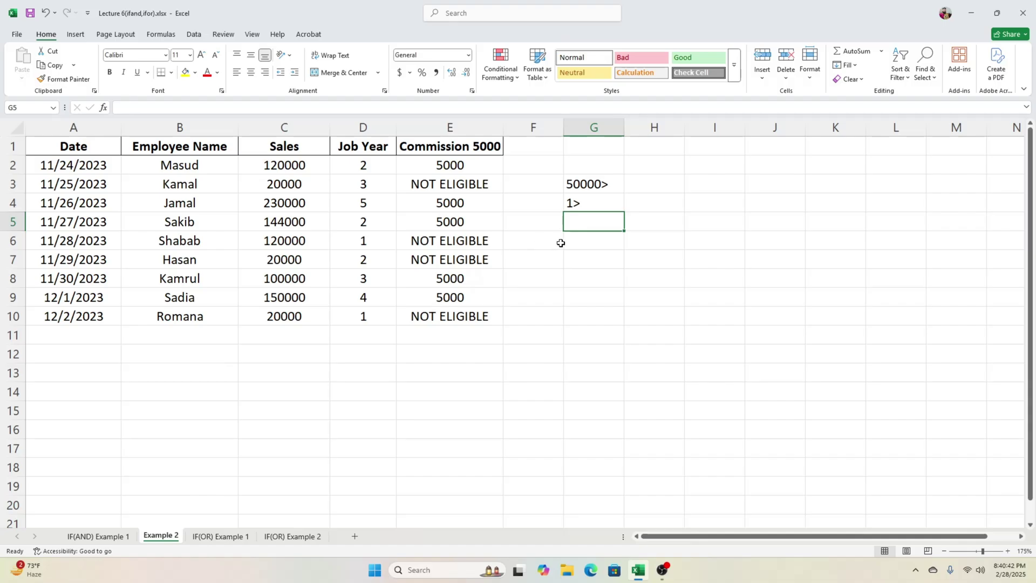
click(584, 253)
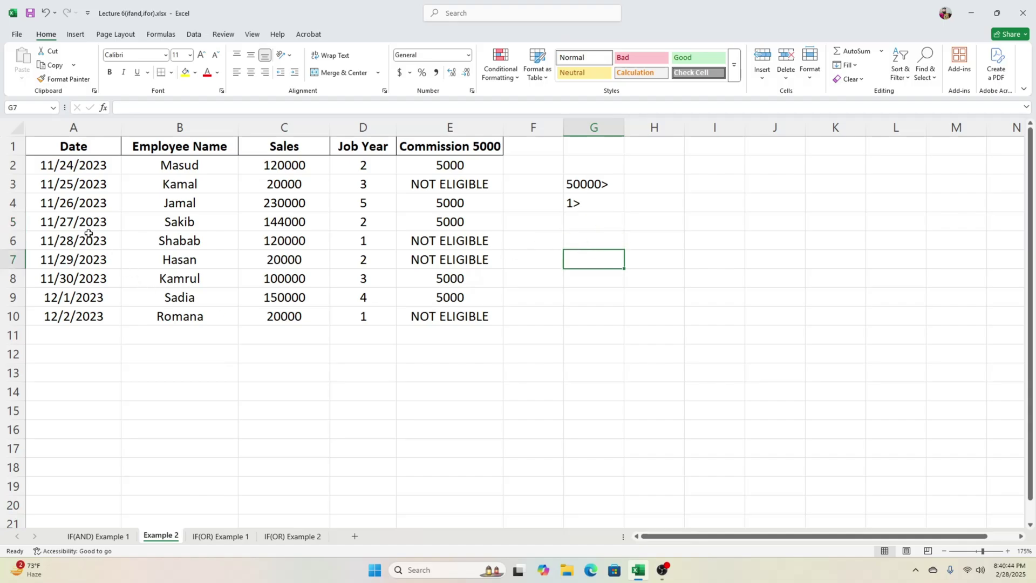
drag(68, 168, 108, 319)
click(254, 409)
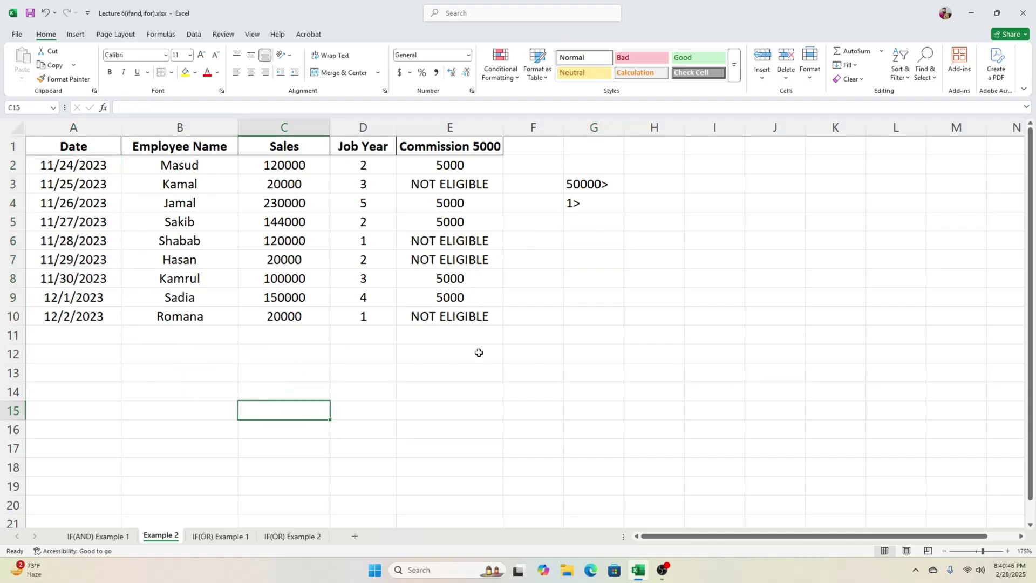
click(600, 240)
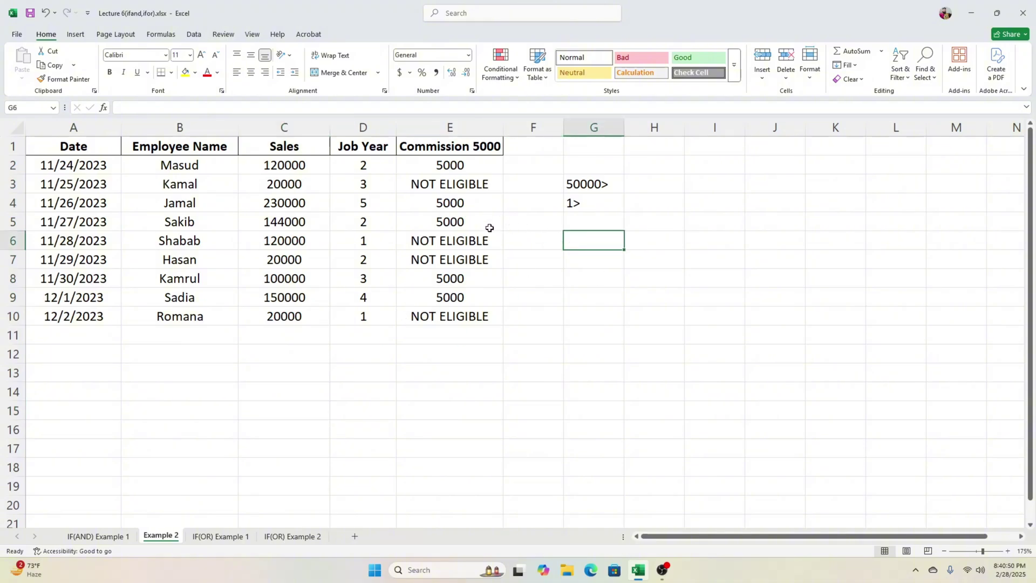
click(296, 165)
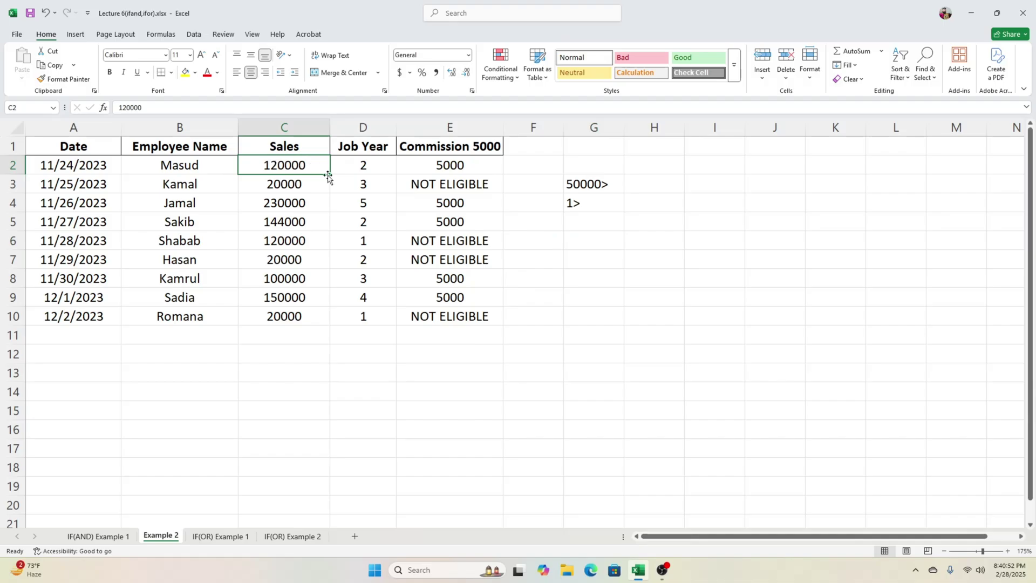
click(354, 165)
click(451, 145)
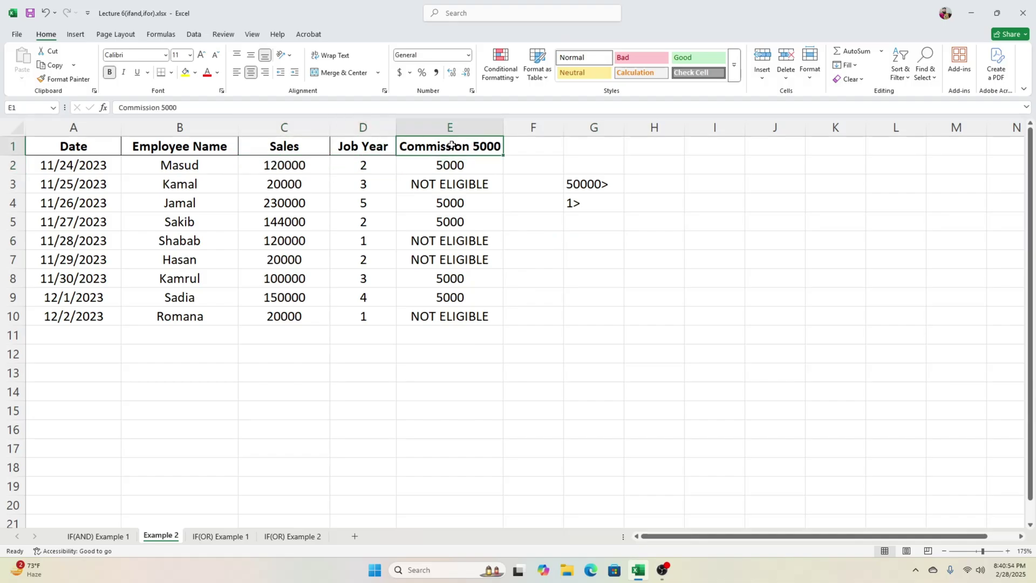
click(562, 161)
click(122, 536)
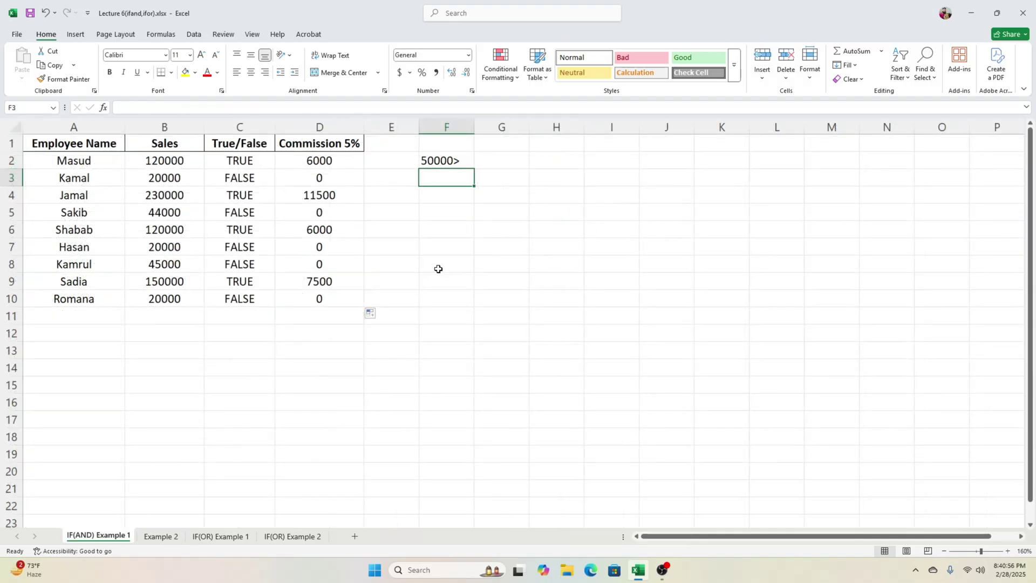
- Review the True/False and Commission 5% columns, and switch to the Example 2 sheet
drag(228, 164, 229, 297)
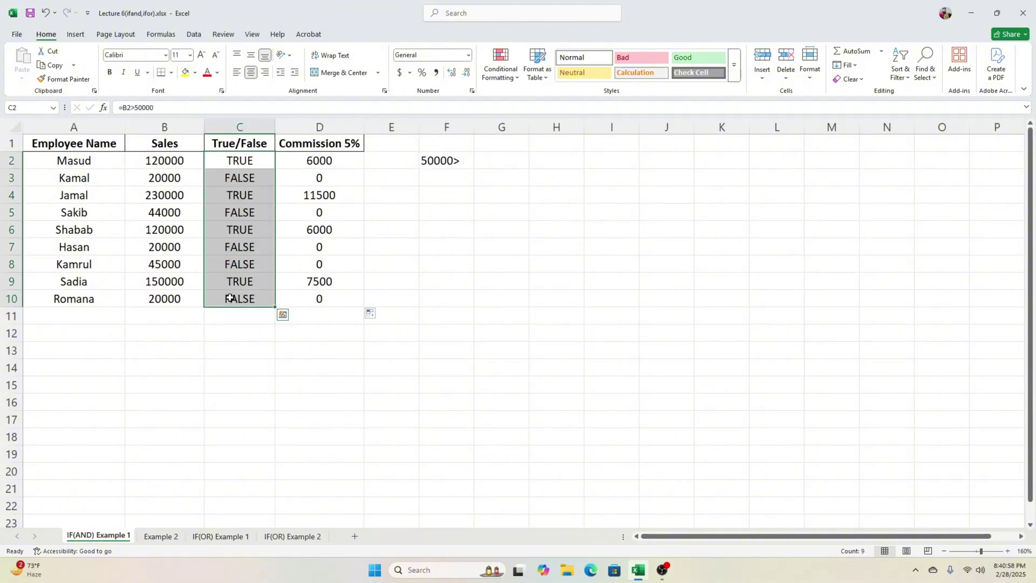
drag(340, 161, 331, 286)
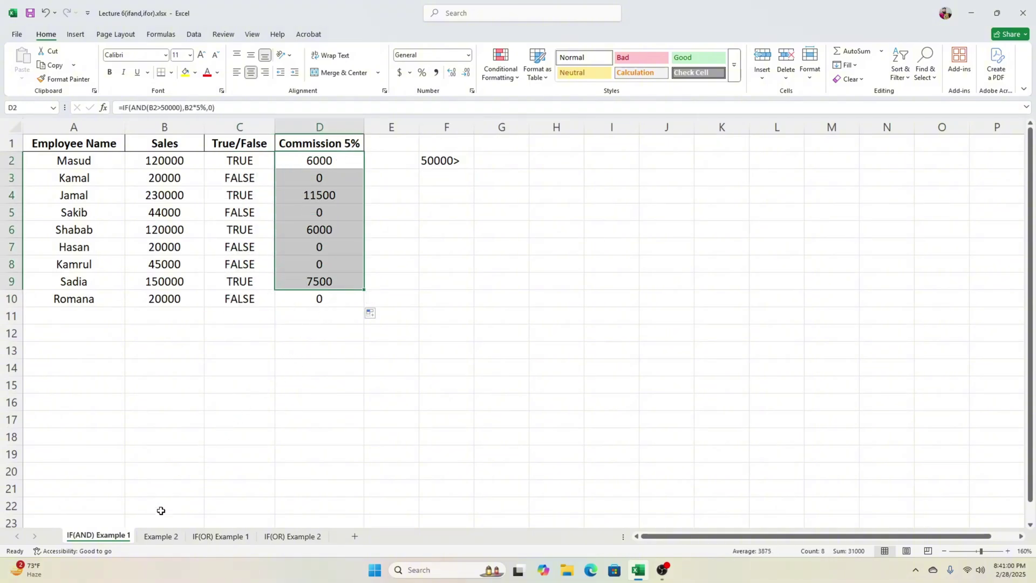
click(160, 536)
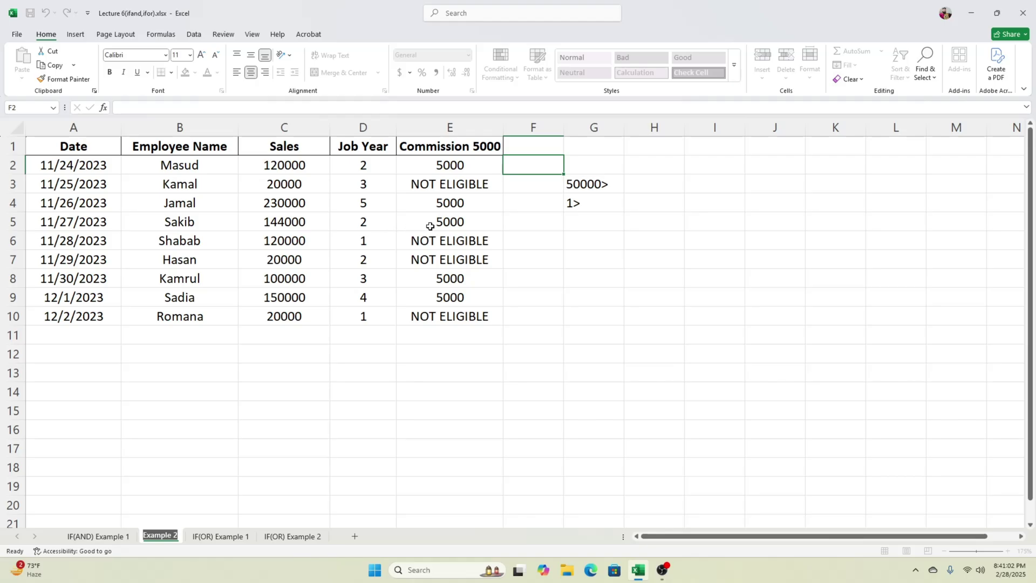
- Compare the first employee's Sales and Job Year with the two commission criteria in G3:G4
click(364, 147)
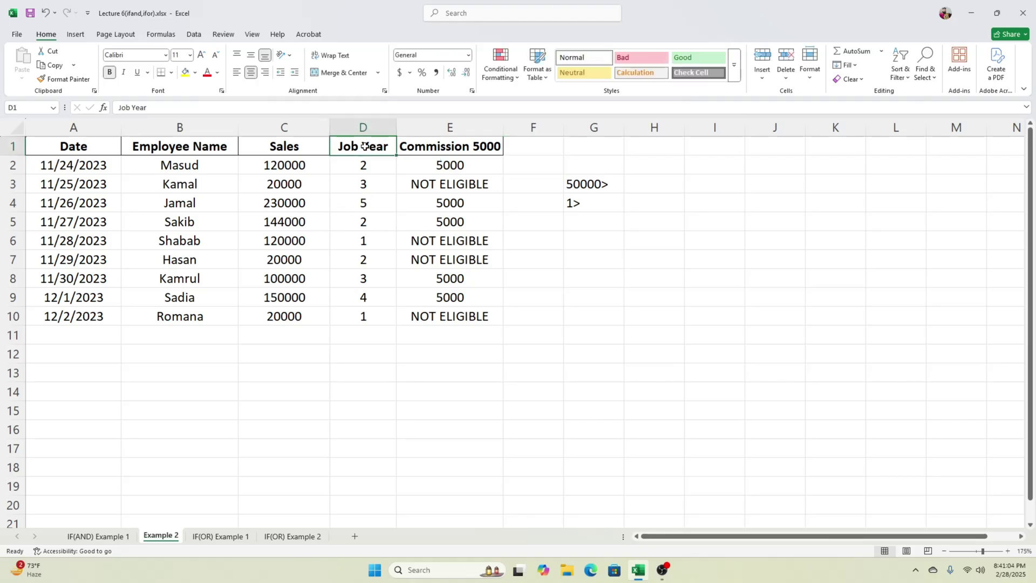
click(596, 186)
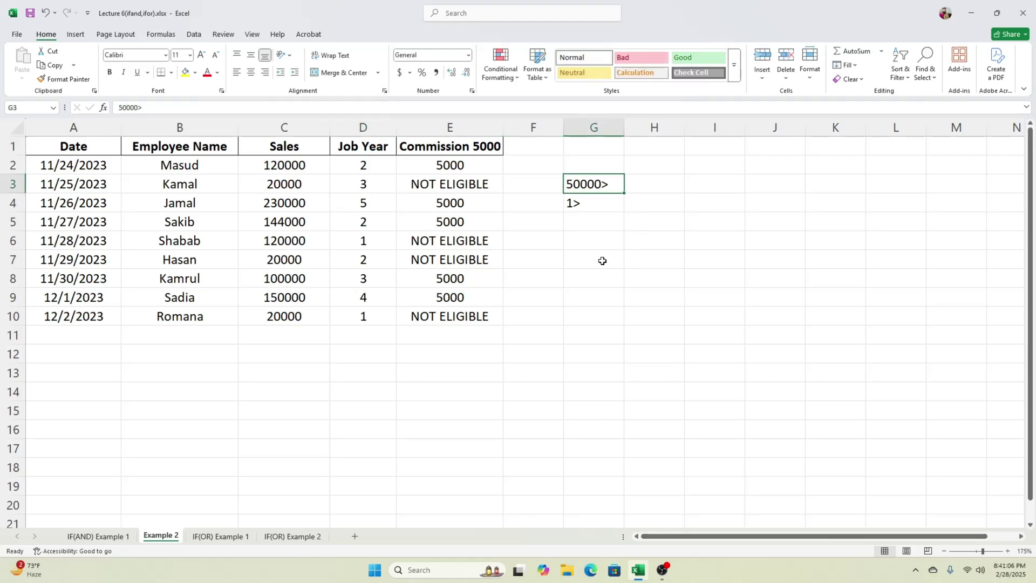
click(277, 165)
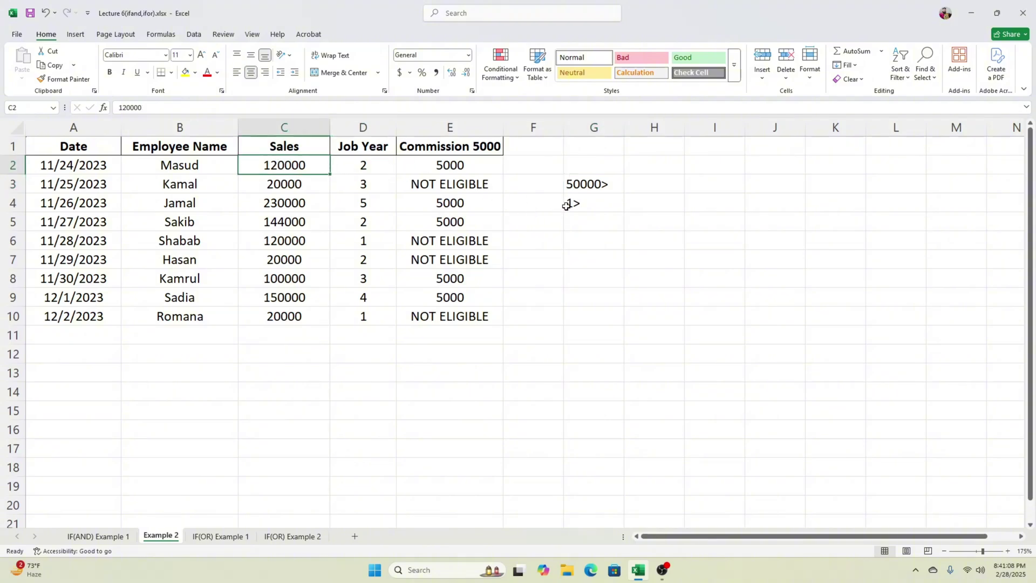
click(357, 164)
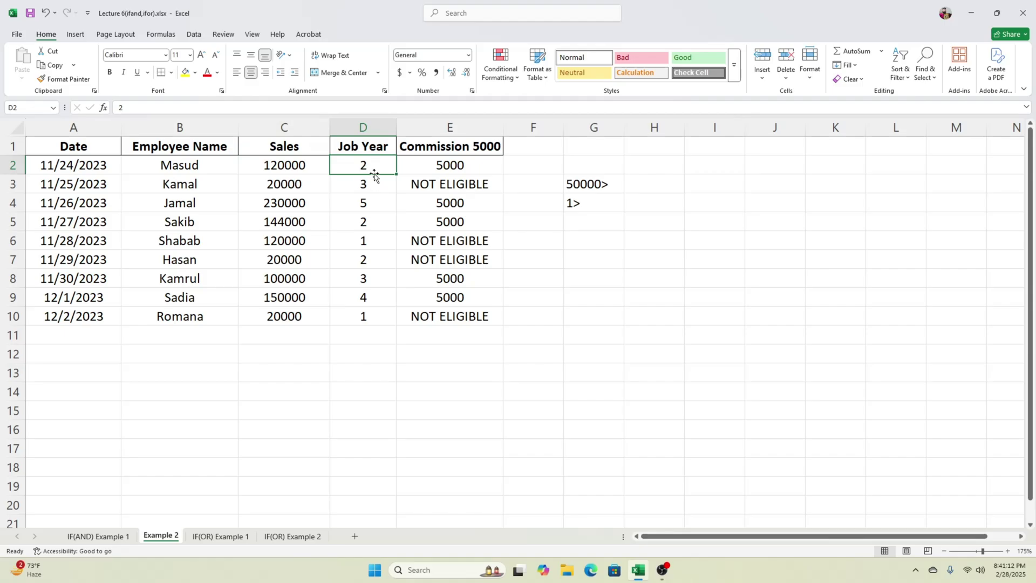
click(570, 207)
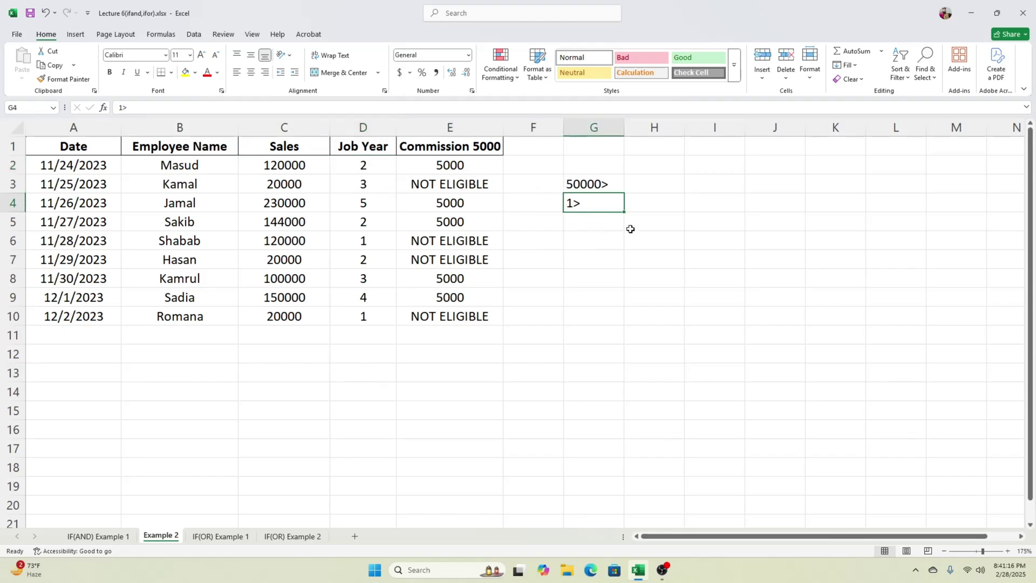
drag(598, 184, 588, 201)
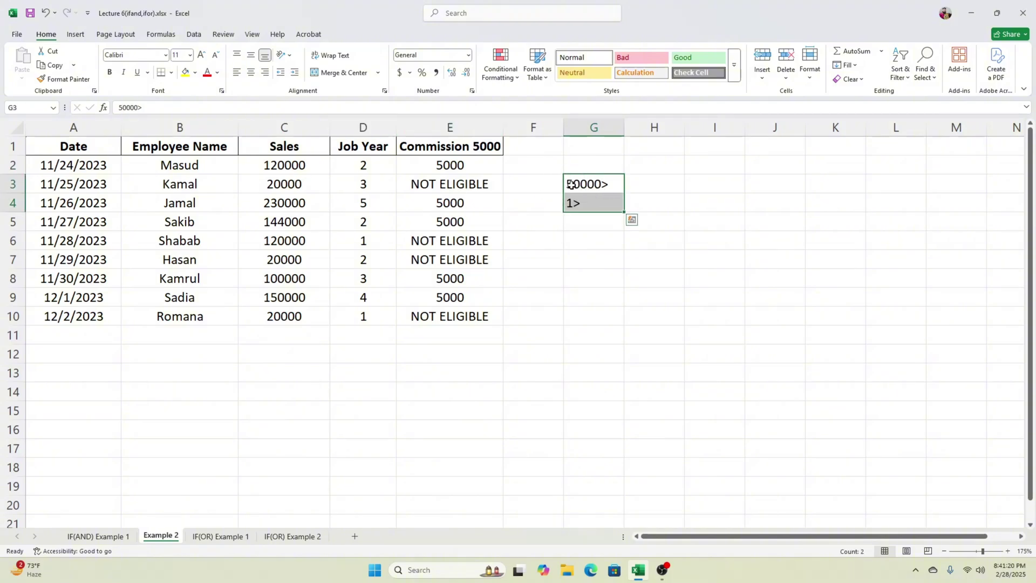
- Check the existing formulas in E2 and E3, and clear the Commission 5000 results from E2:E10
click(473, 164)
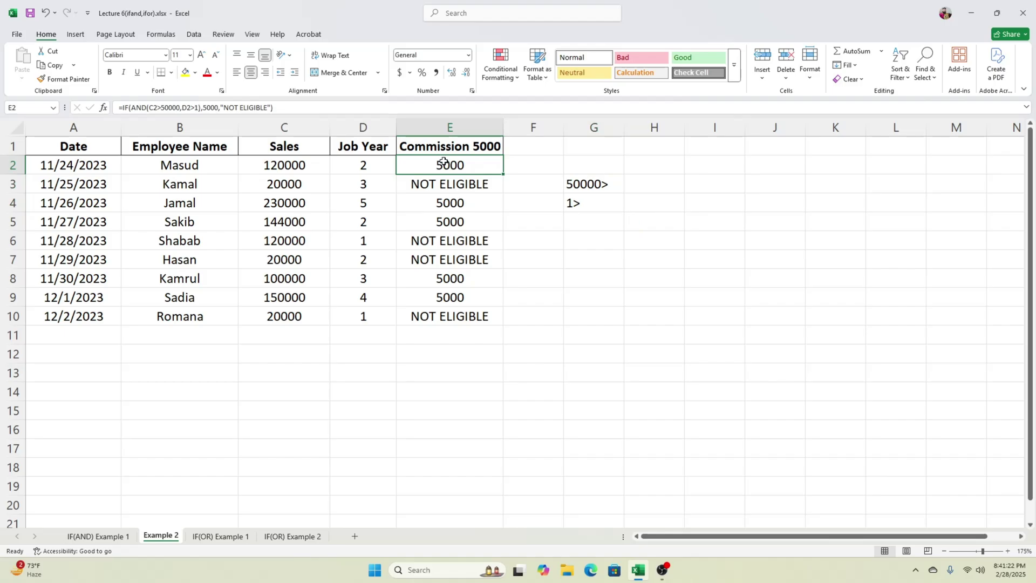
click(462, 190)
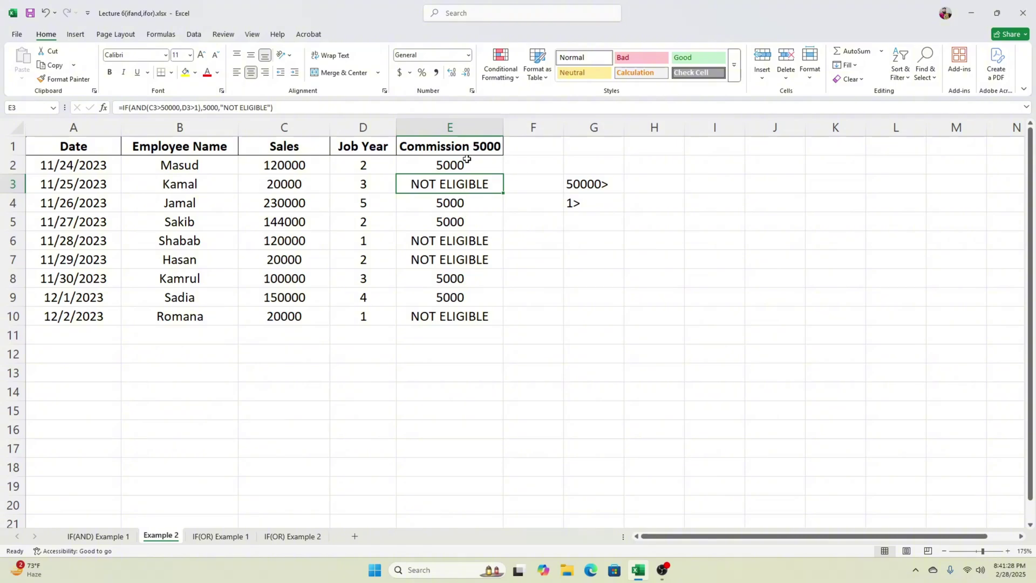
drag(467, 159, 471, 310)
key(Delete)
click(538, 235)
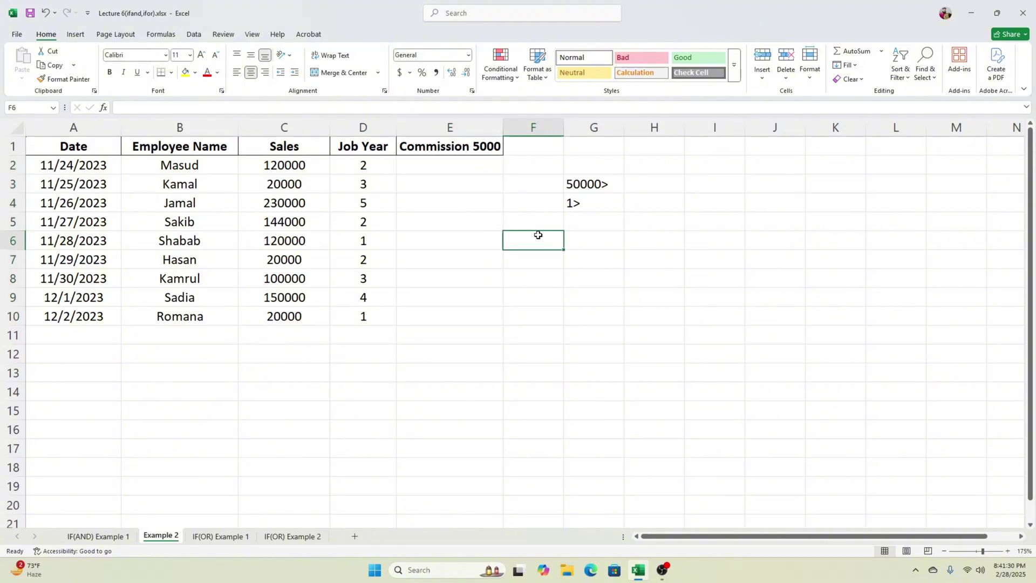
- Begin an IF formula in E2 with the logical test AND(C2>50000,D2>1)
click(468, 160)
text(=if)
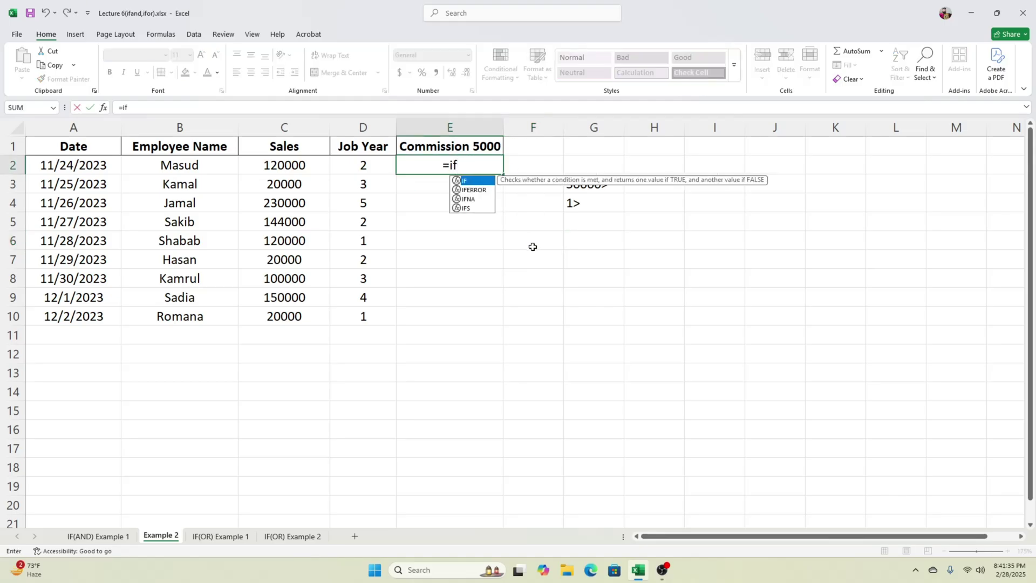
key(Tab)
text(and)
key(Tab)
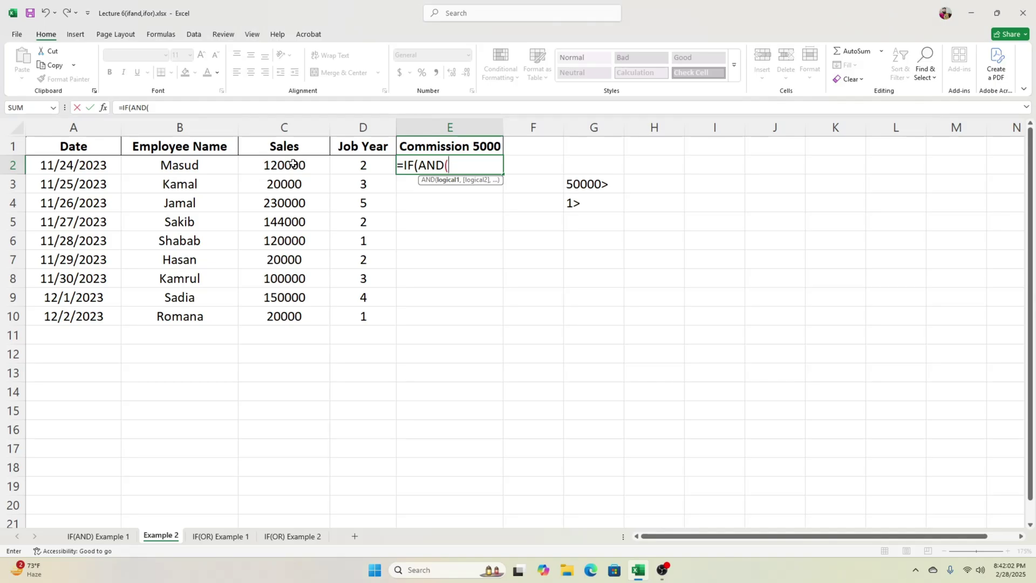
click(293, 163)
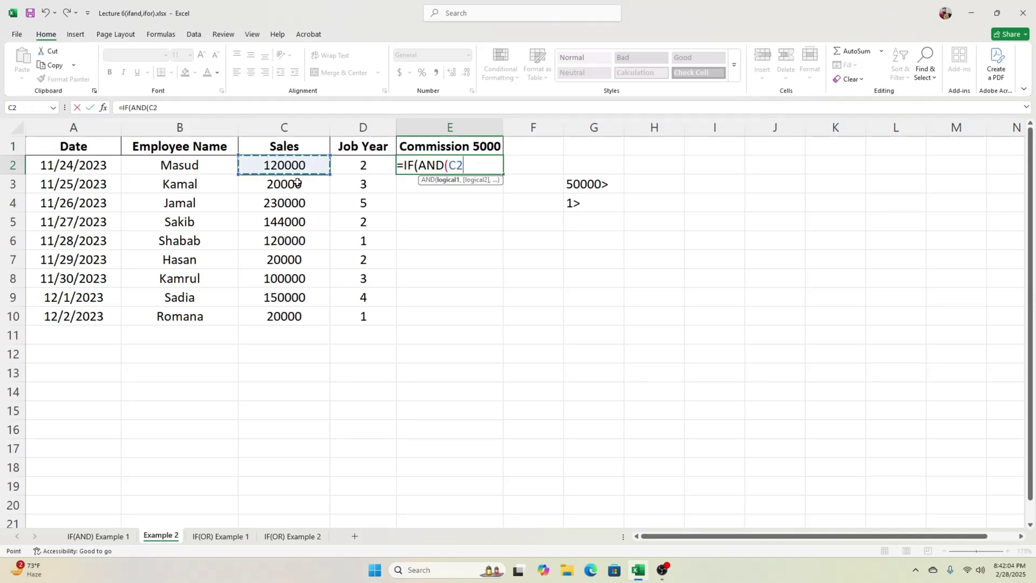
text(>500)
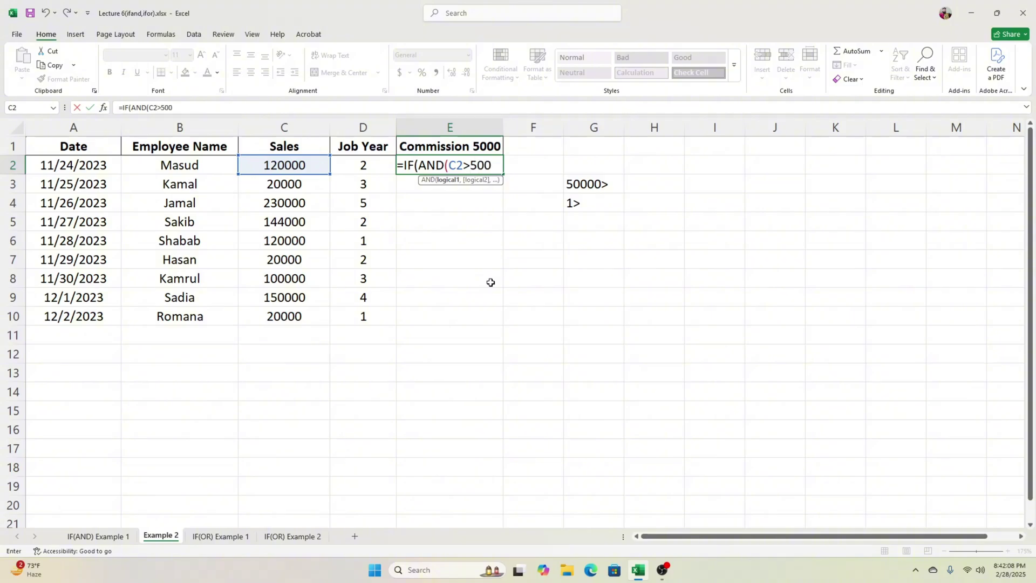
text(00)
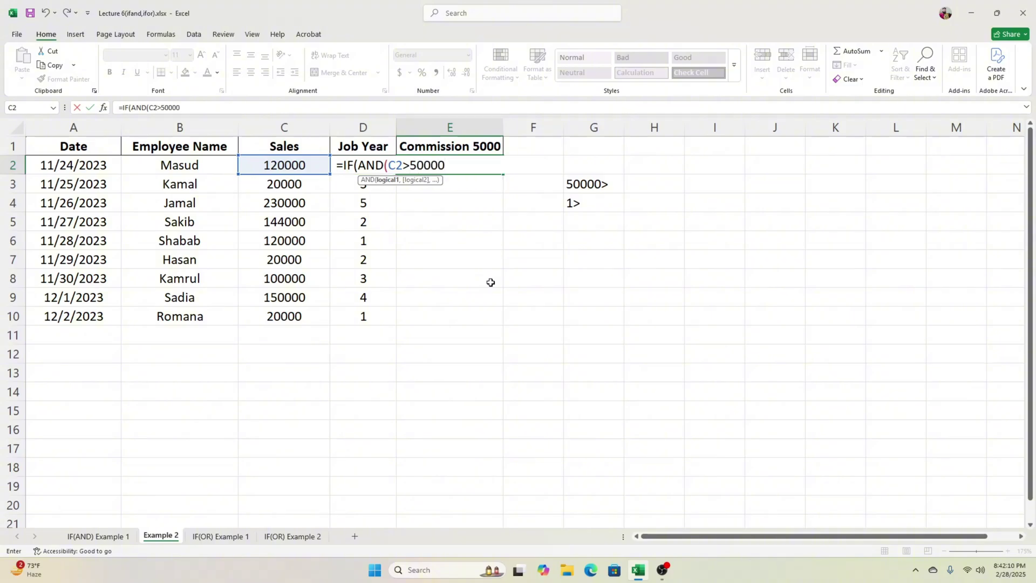
text(,)
key(Left)
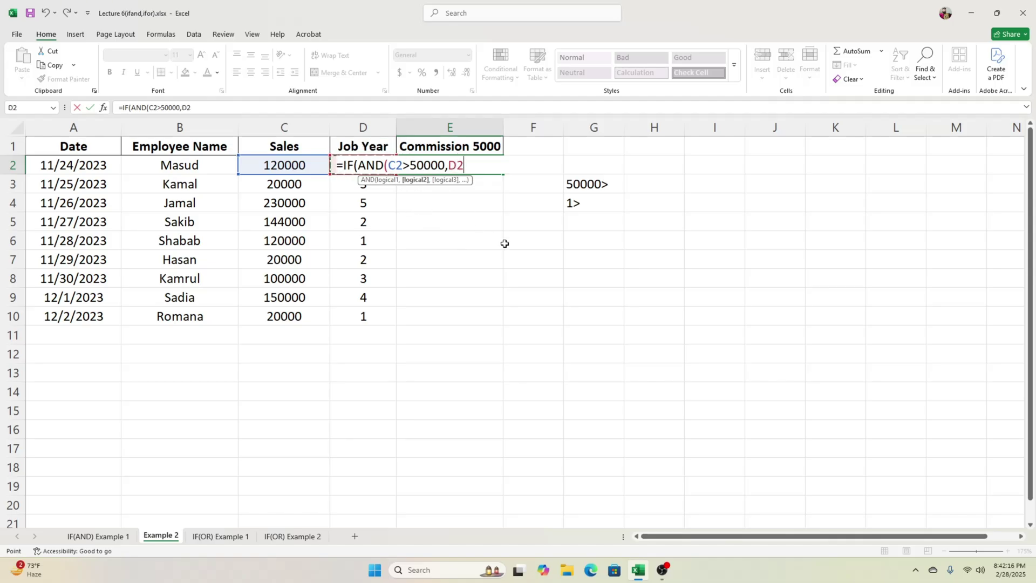
text(>1)
text())
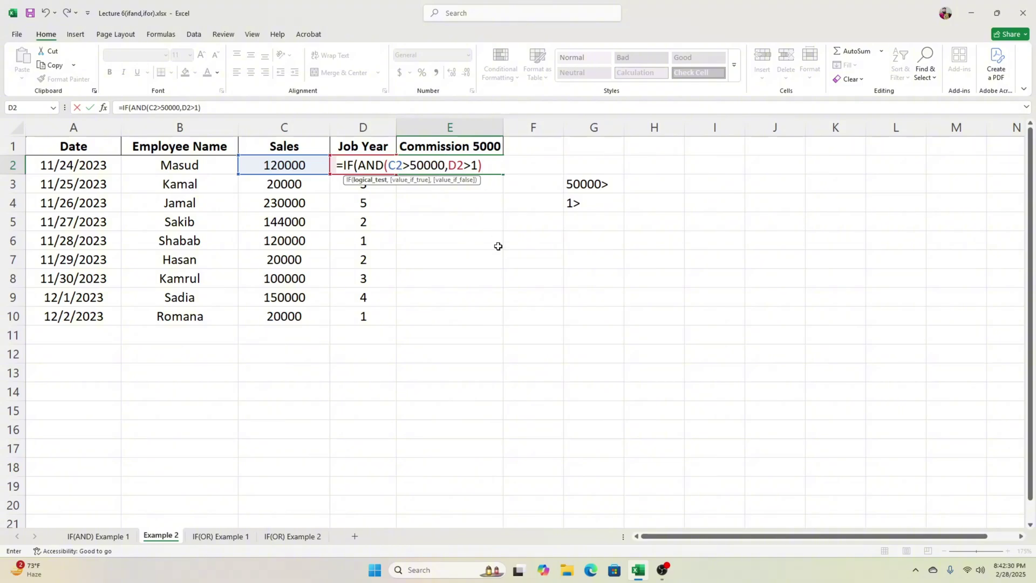
- Complete the E2 formula with 5000 if true and "Not Eligible" if false, and enter it
text(,)
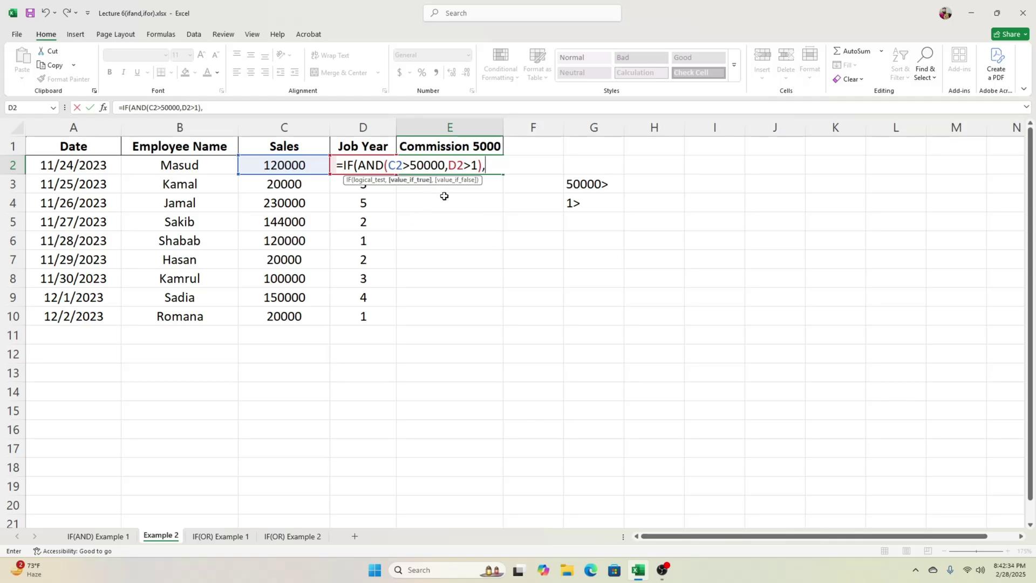
text(5000,)
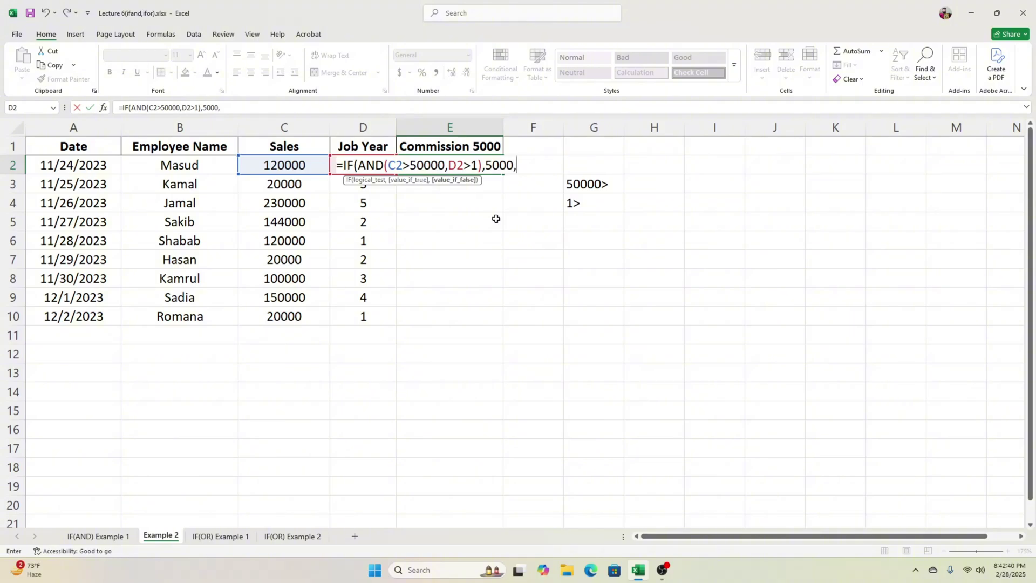
text("Not El;i)
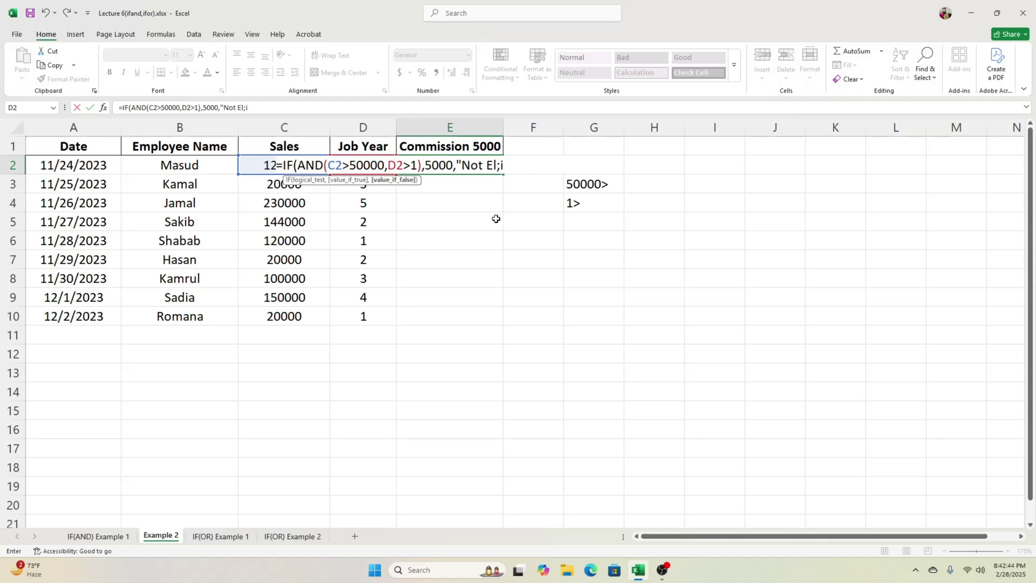
key(BackSpace)
key(BackSpace)
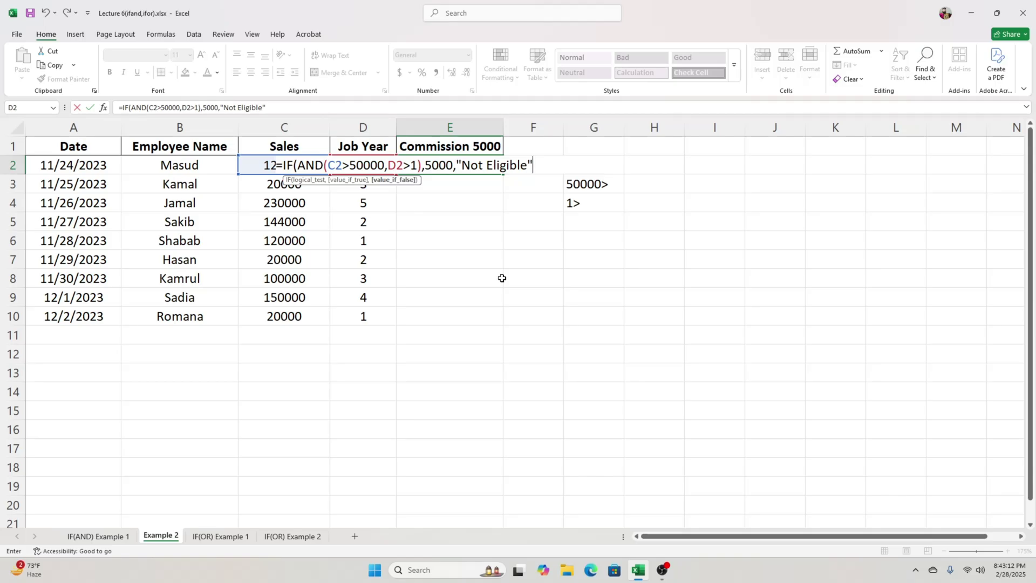
text())
key(ctrl+Return)
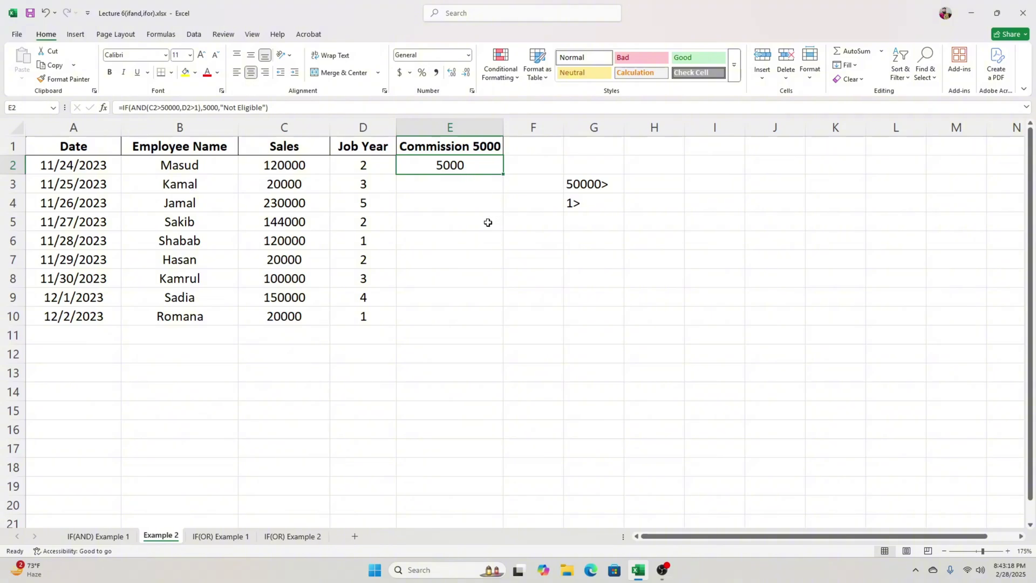
- Check C2 against the sales criterion in G3 and D2 against the job-year criterion in G4
click(294, 166)
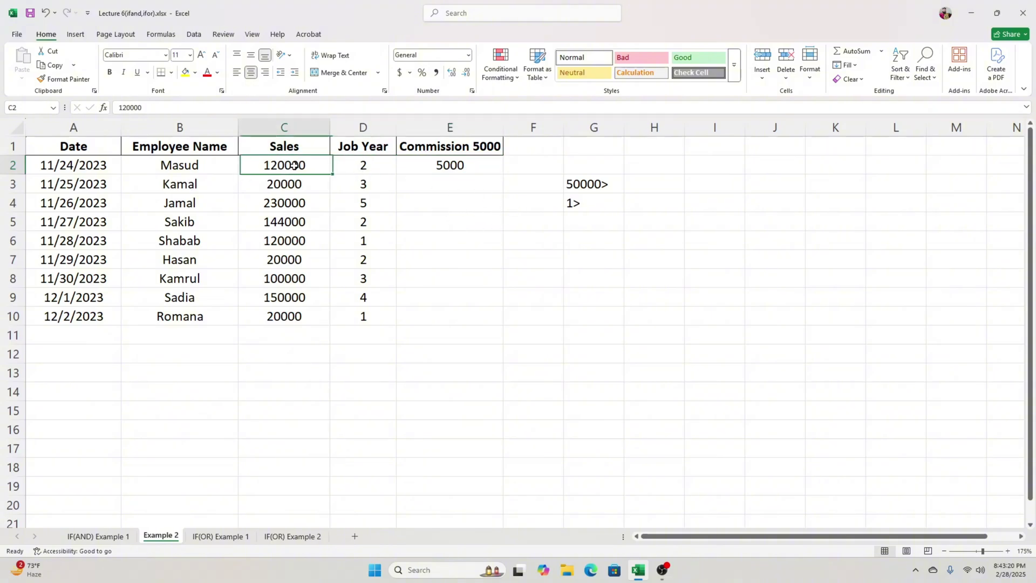
click(594, 179)
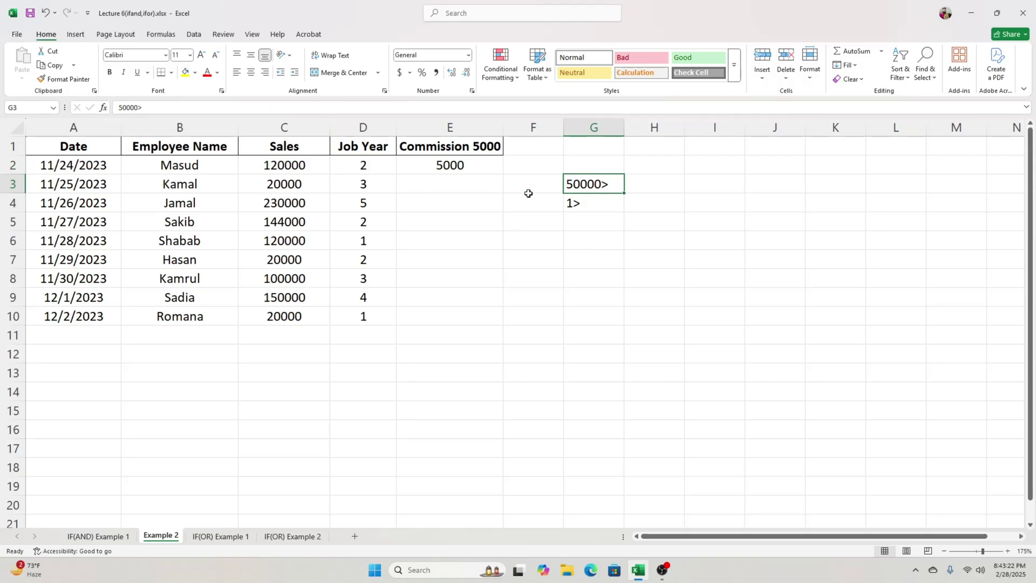
click(279, 164)
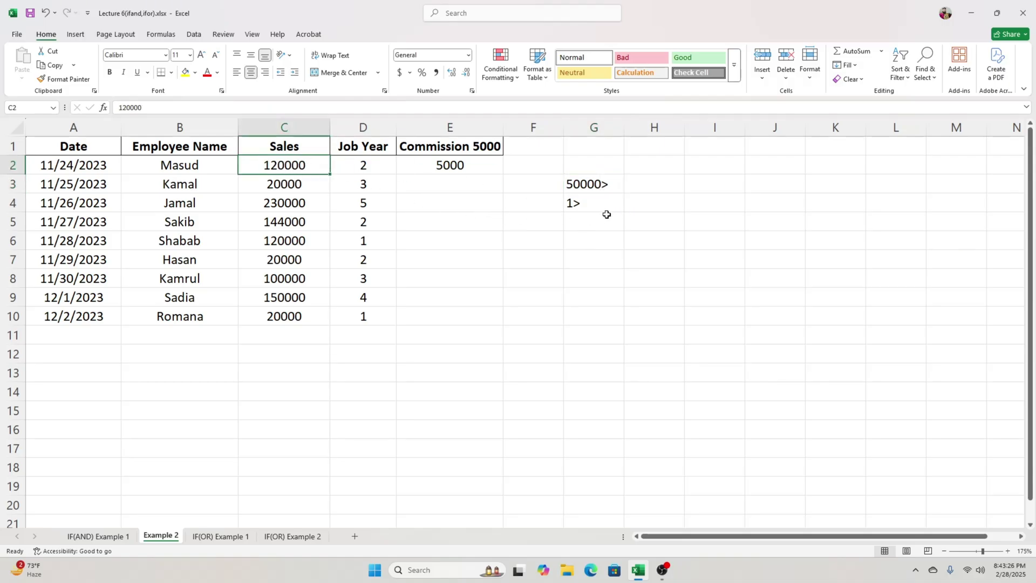
click(573, 203)
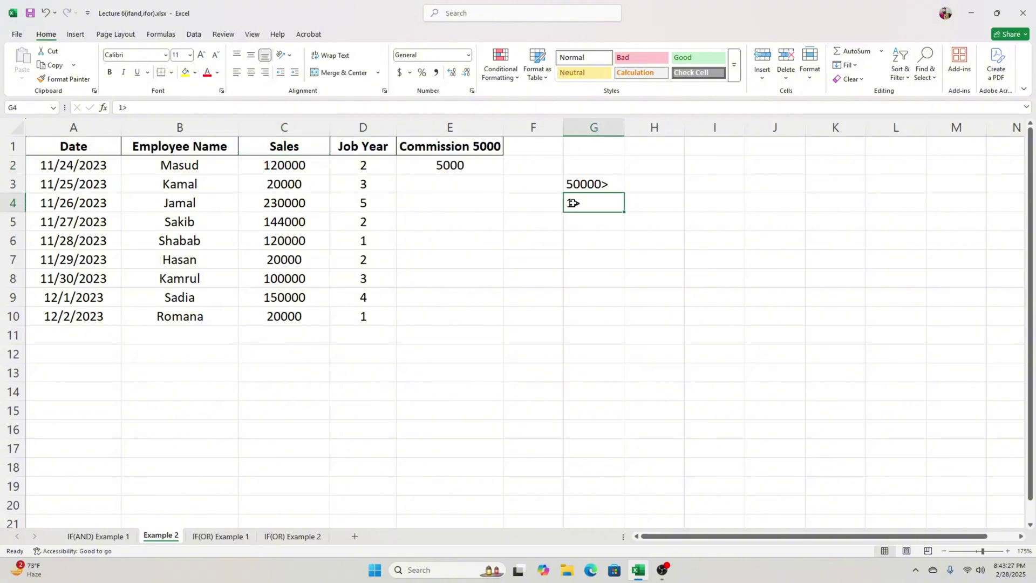
click(373, 162)
- Fill the E2 commission formula down through E10
click(451, 165)
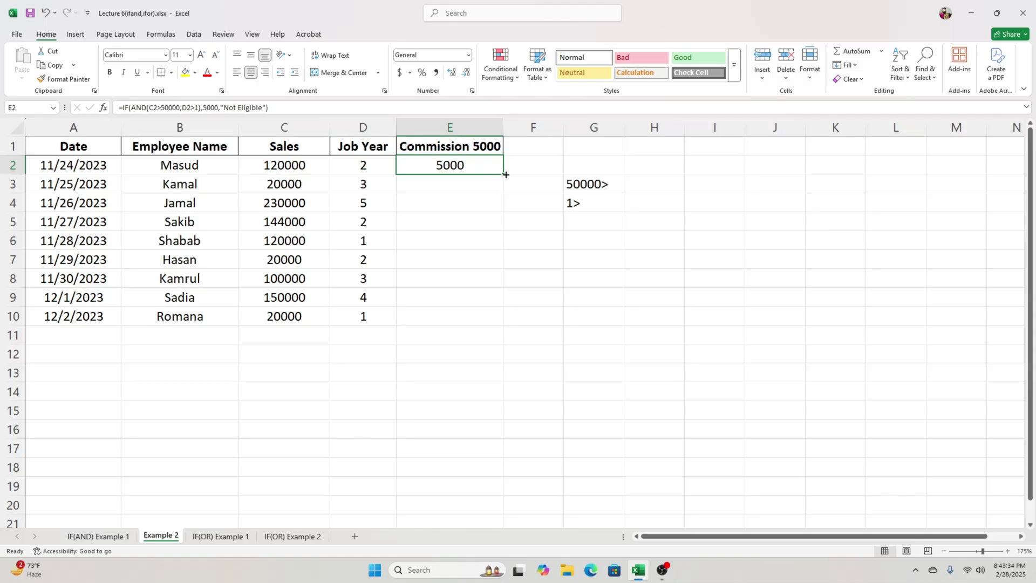
drag(505, 174, 504, 326)
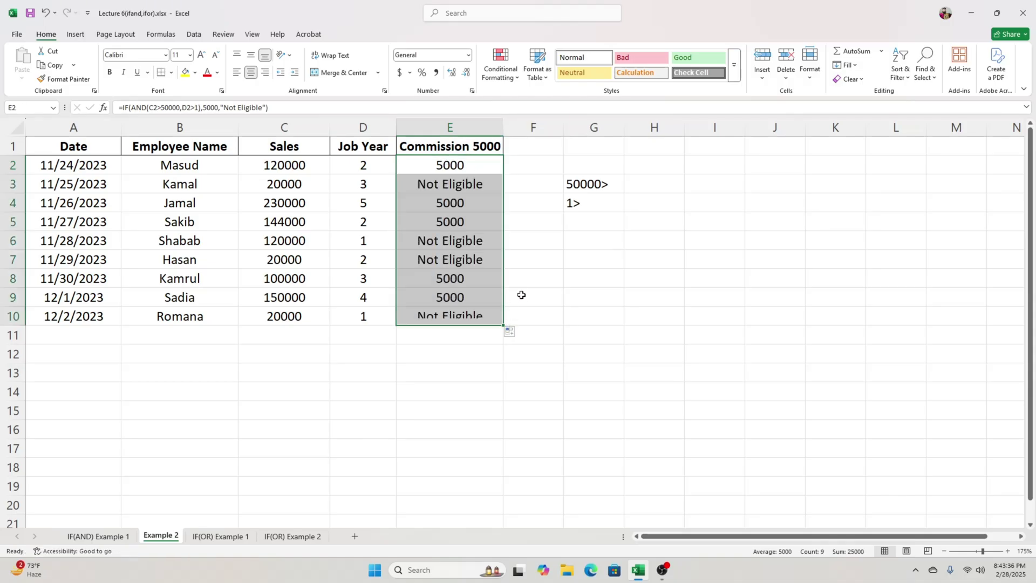
click(541, 281)
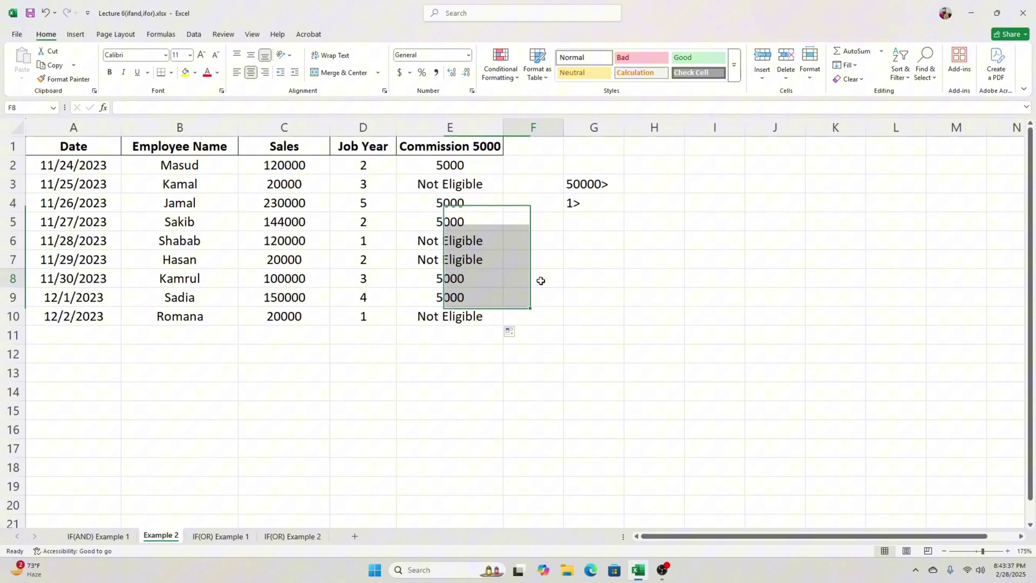
- Examine the Commission 5000 results in E3 and E6:E7, and compare E3 with the Sales and Job Year in row 3
click(423, 185)
drag(453, 243, 453, 261)
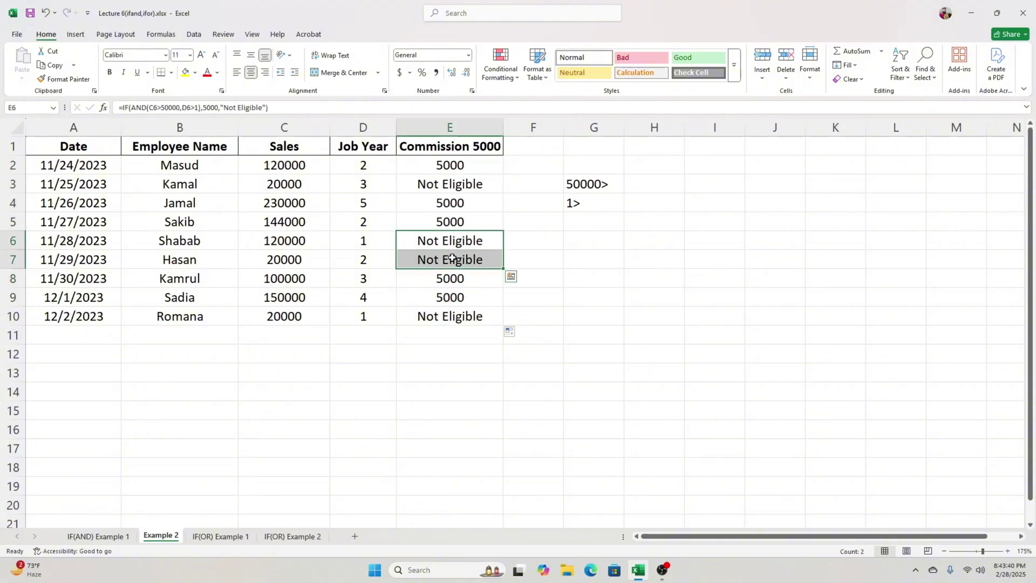
click(464, 183)
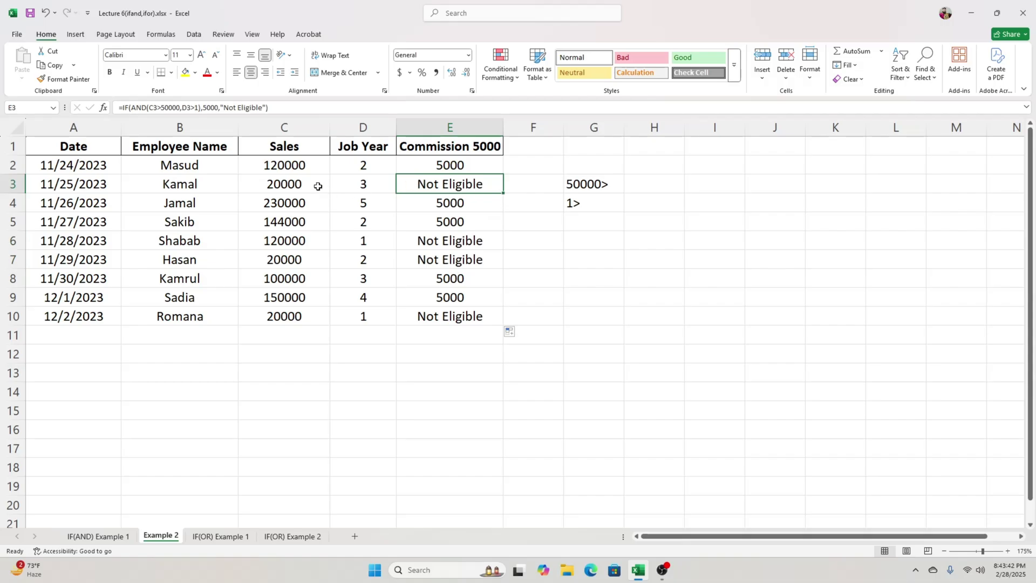
click(296, 184)
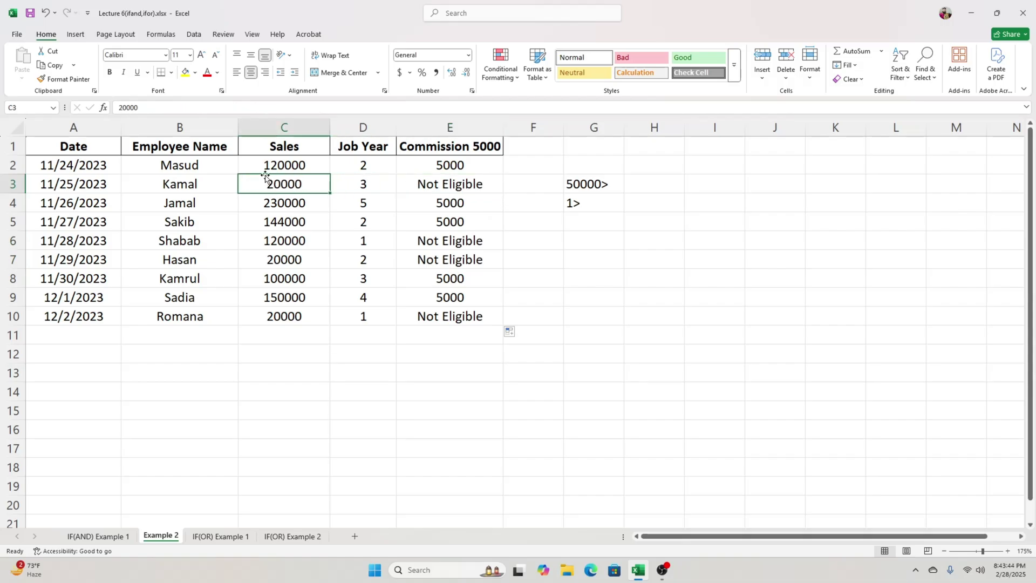
click(375, 185)
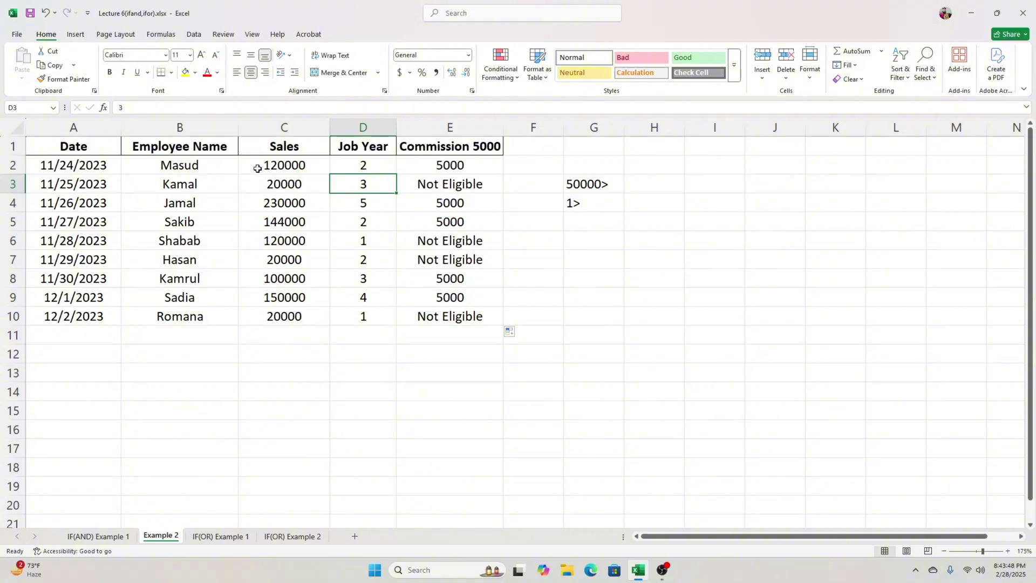
- Compare the Sales and Job Year values in row 3 with those in row 2 and the E2 commission
click(284, 190)
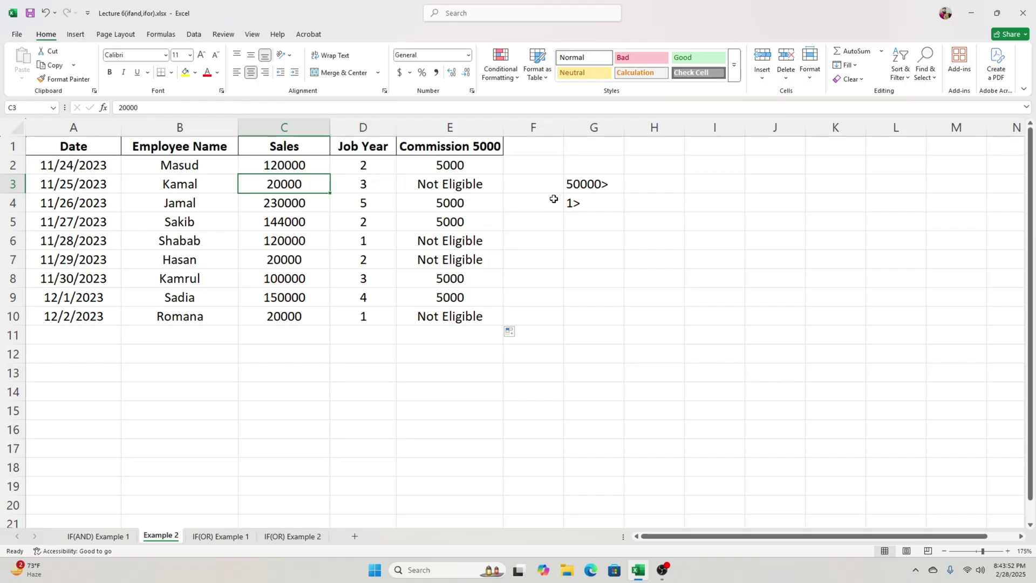
drag(316, 184, 342, 183)
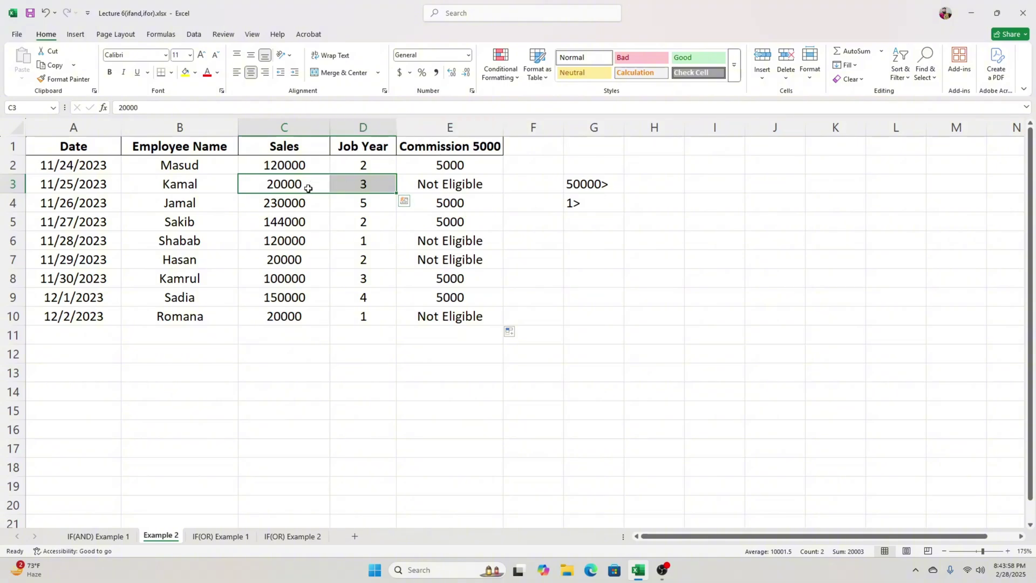
click(356, 187)
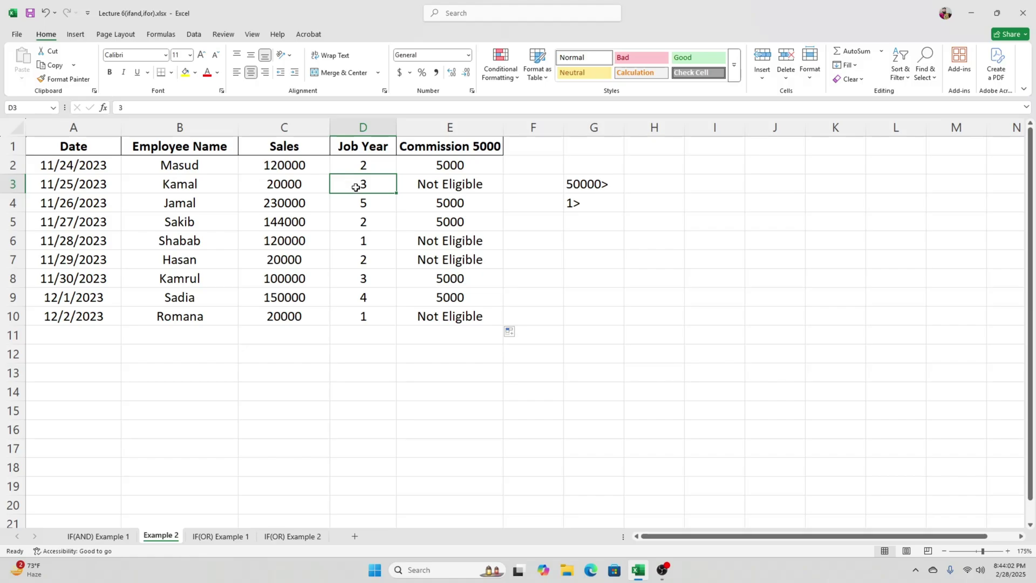
drag(290, 184, 352, 166)
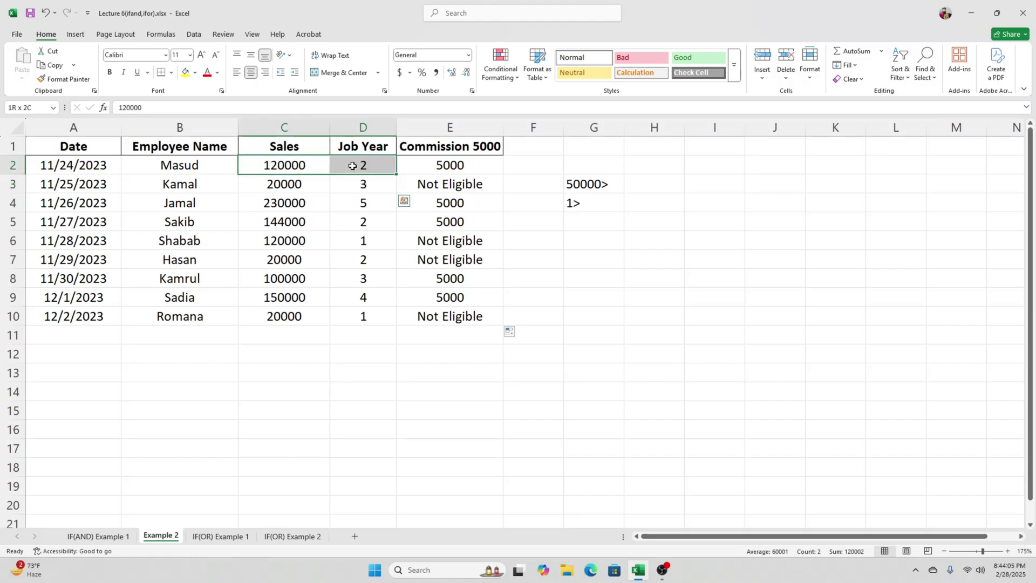
click(438, 163)
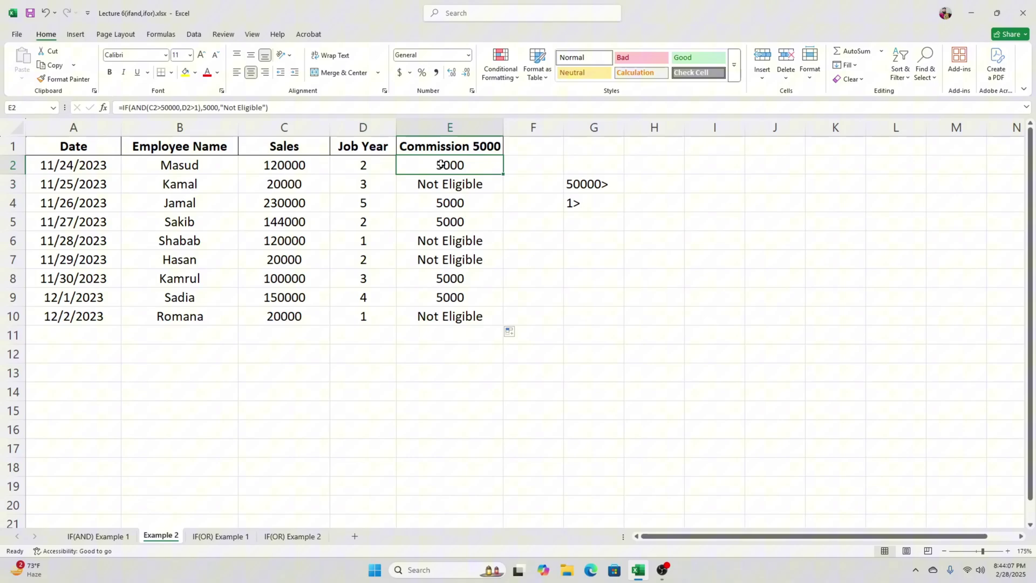
- Set the Sales value in C3 to 50000 and return to that cell
click(302, 187)
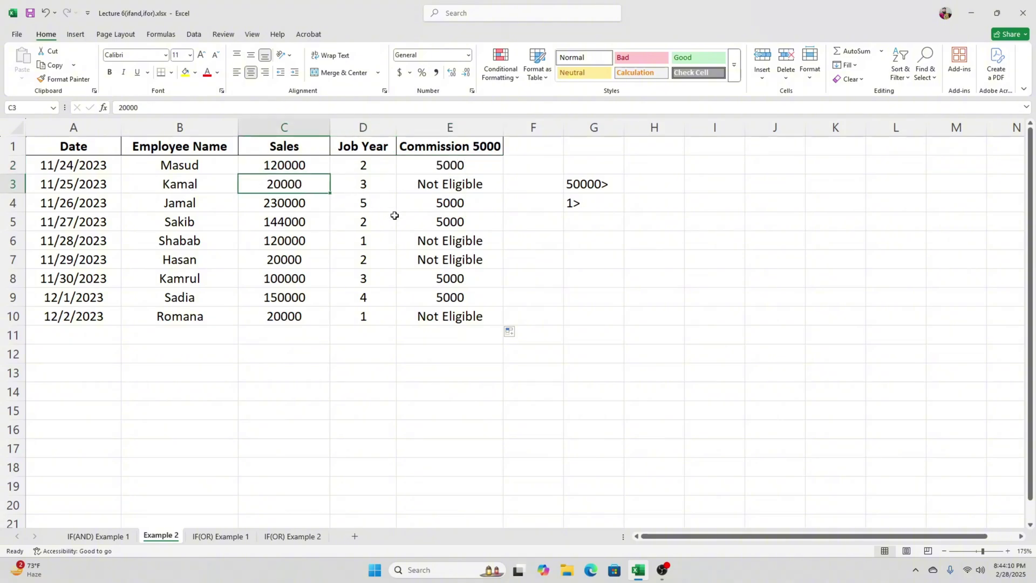
text(50000)
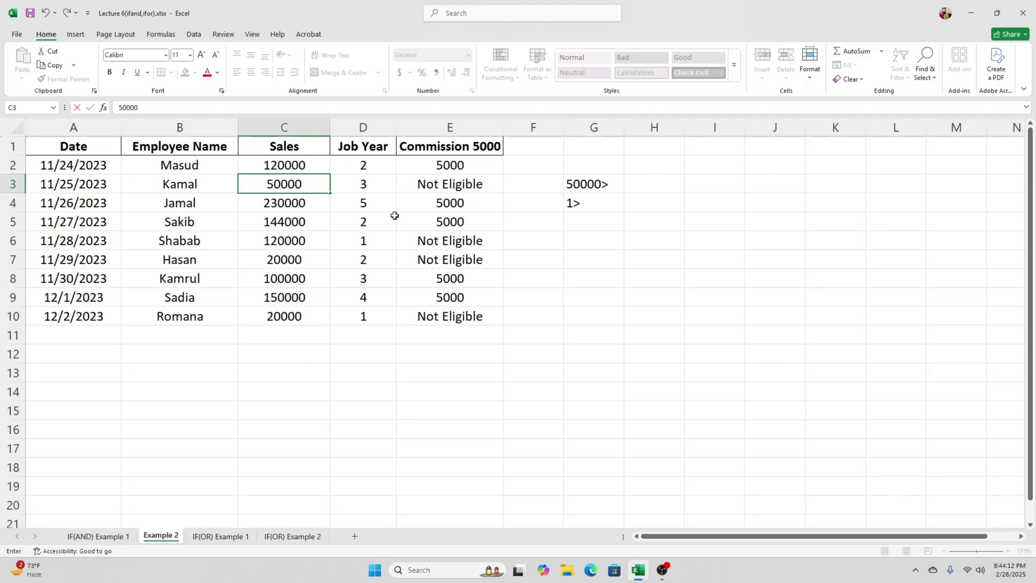
key(Return)
key(Up)
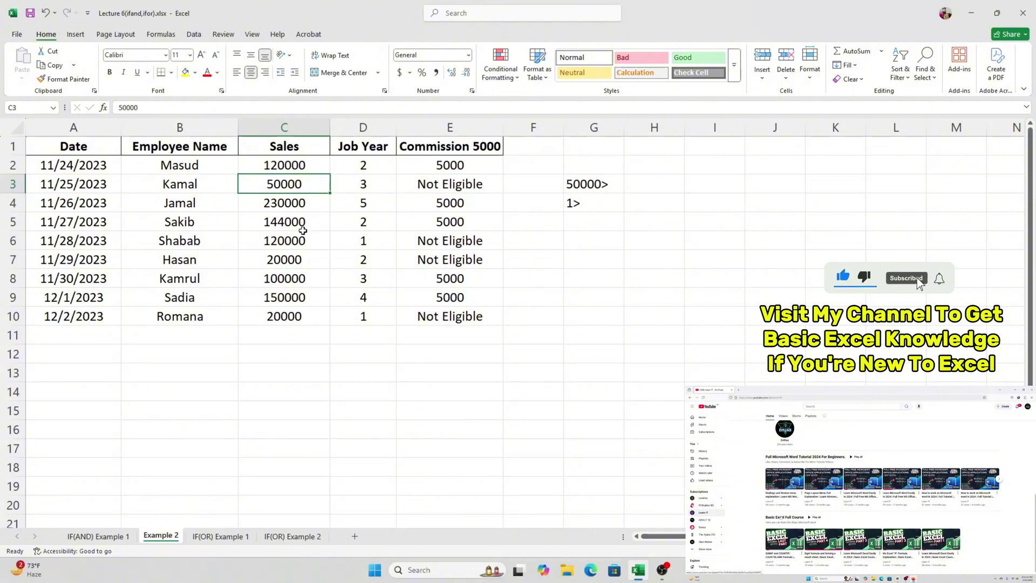
- Test a Sales value of 55000 in C3 against the E3 commission and undo the change
text(55000)
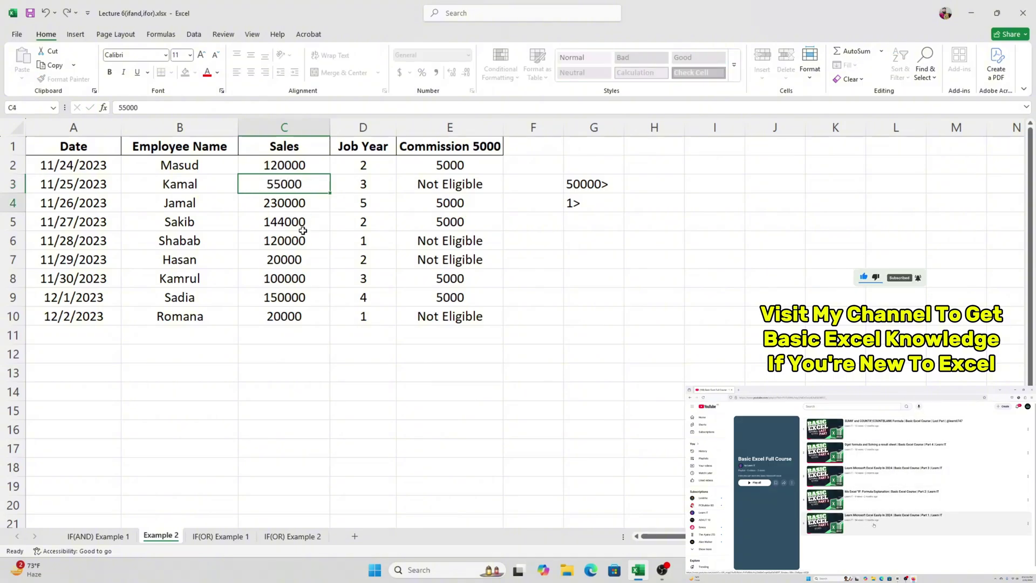
key(Return)
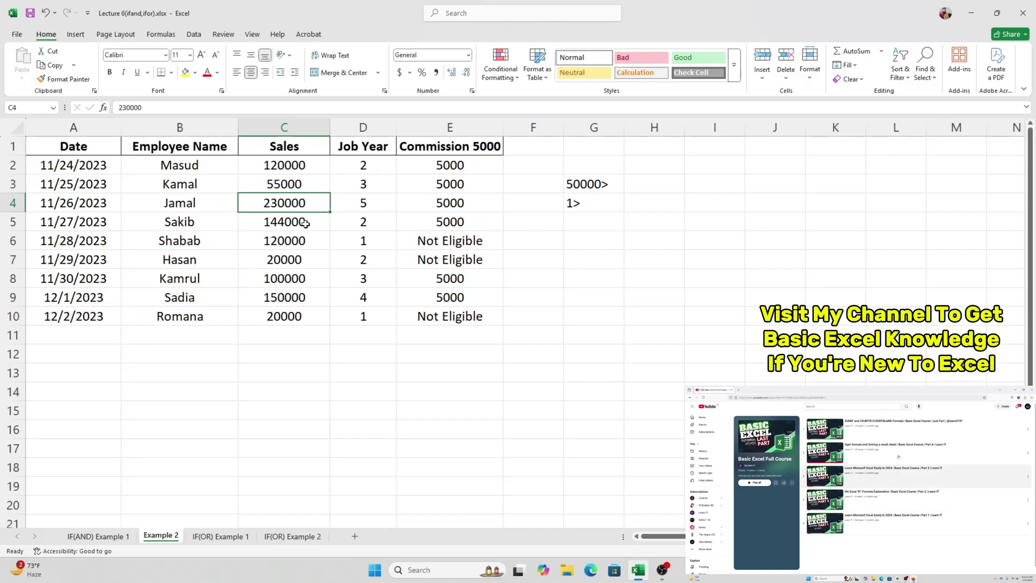
click(458, 189)
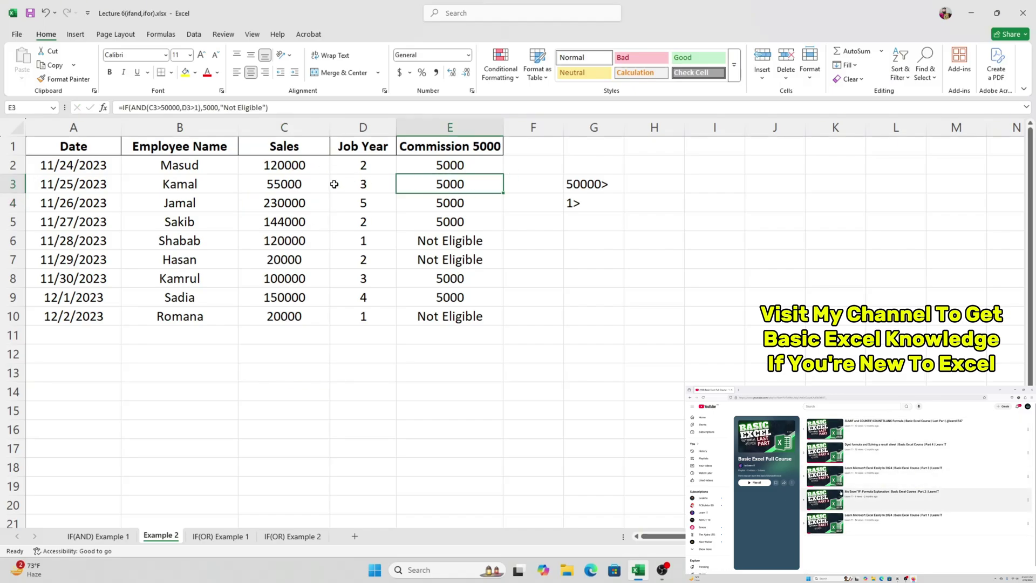
click(298, 191)
click(416, 185)
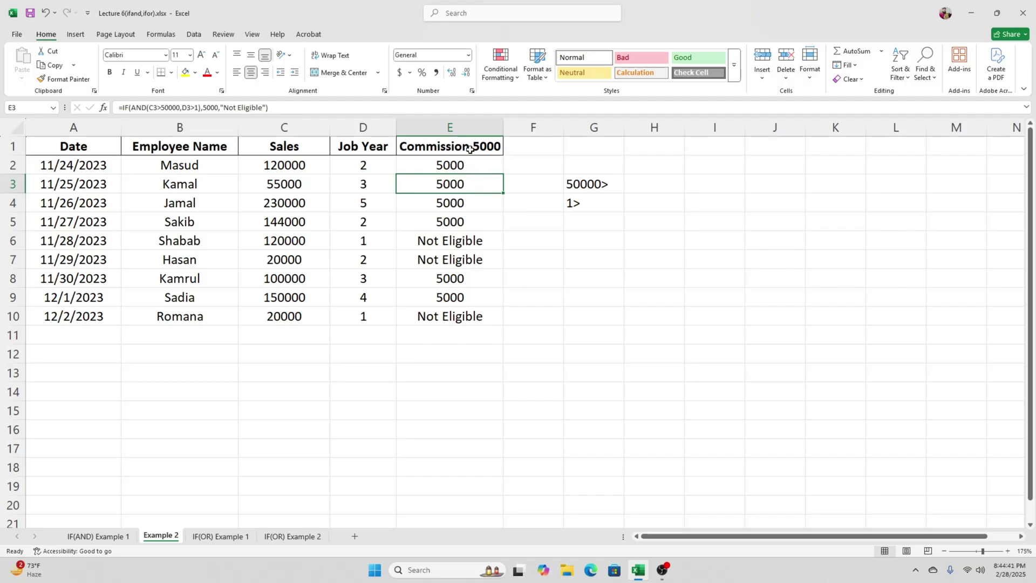
key(ctrl+z)
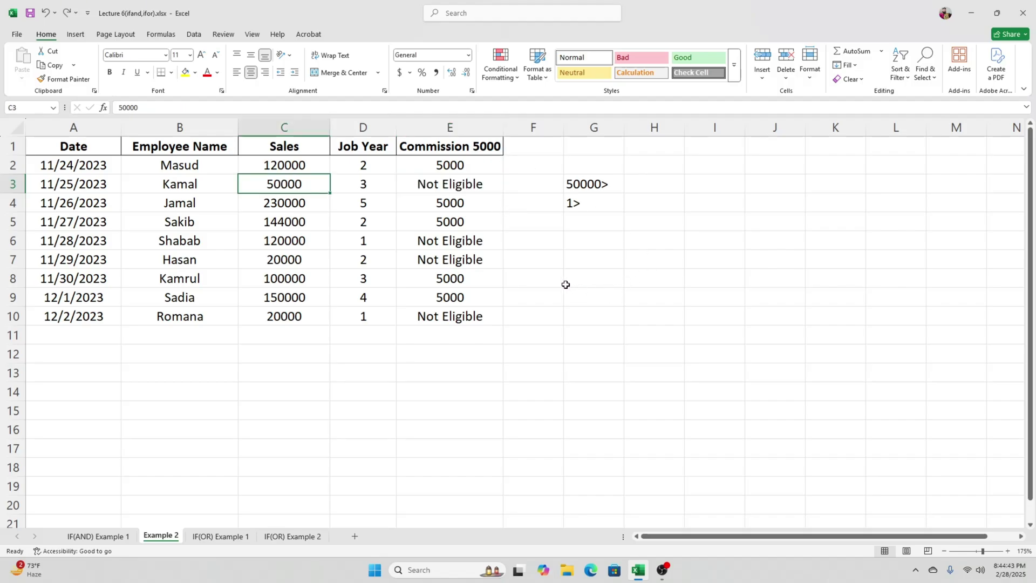
click(565, 280)
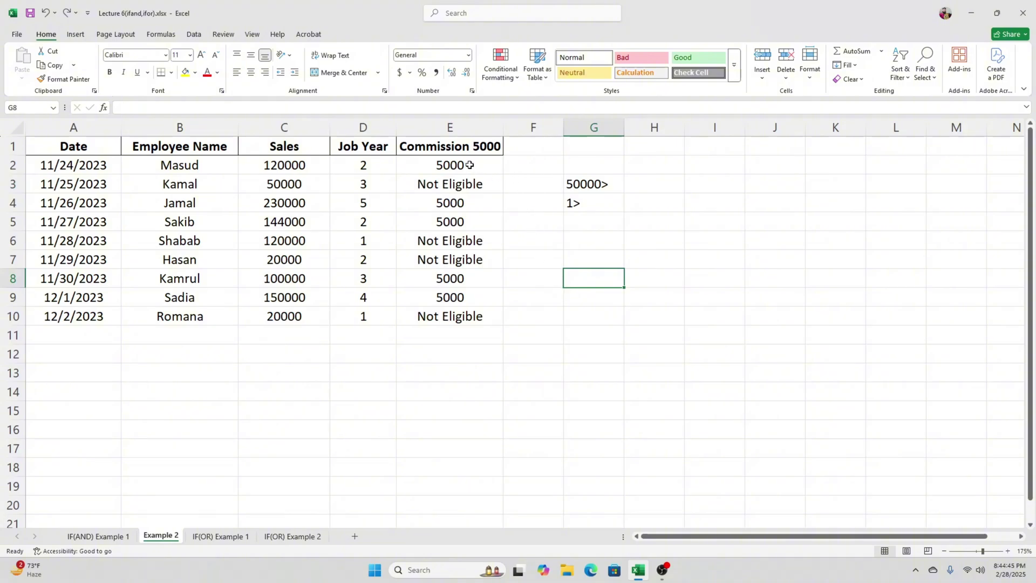
- Review the table in A1:E10 and go through the Commission 5000 formulas from E3 down to E10
drag(50, 147, 453, 318)
click(594, 259)
click(479, 189)
key(Down)
key(Down)
key(Down)
key(Down)
key(Down)
key(Down)
key(Down)
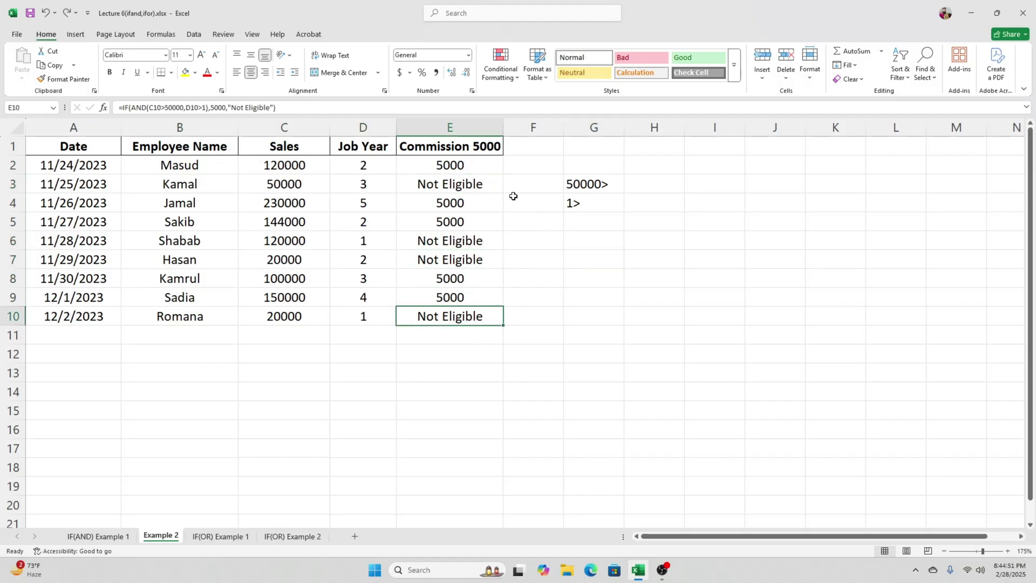
drag(456, 164, 463, 318)
click(572, 221)
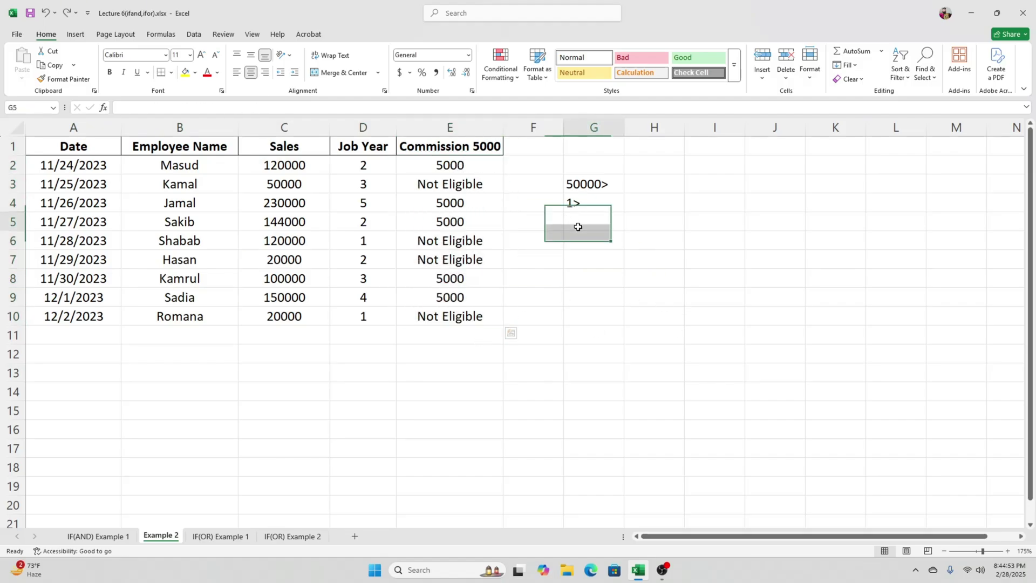
- Inspect the commission results in E3, E6, E7 and E10
click(466, 186)
click(462, 238)
click(470, 261)
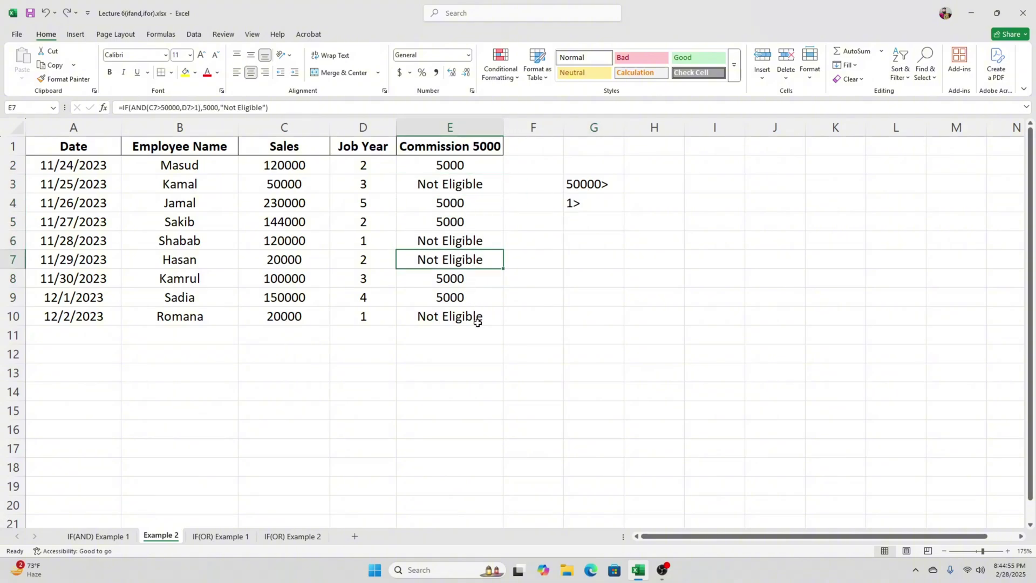
click(474, 317)
click(555, 263)
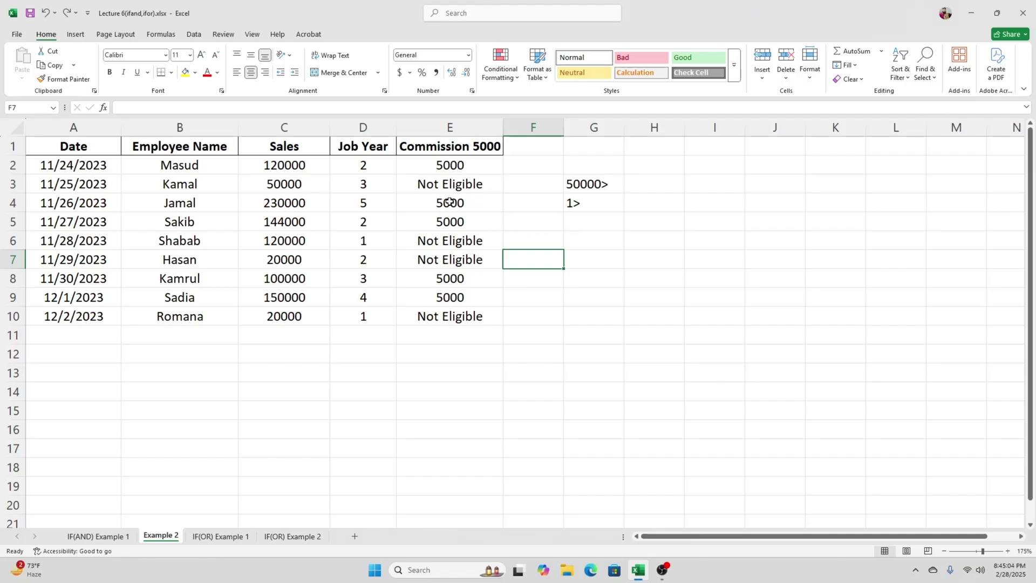
- Start a Text That Contains conditional formatting rule for the commission cells E2:E10
drag(452, 165, 471, 317)
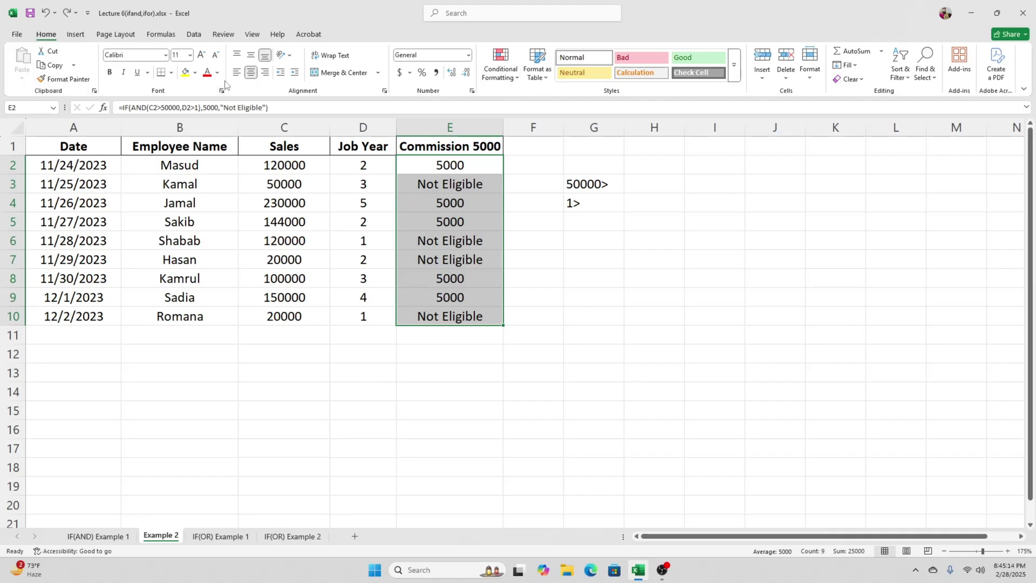
click(510, 76)
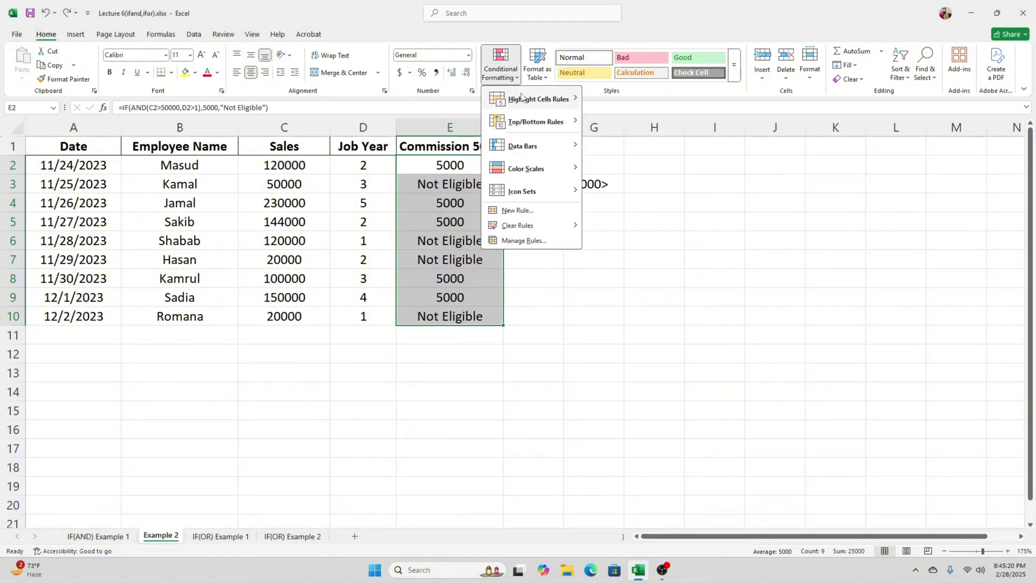
mouse_move(505, 102)
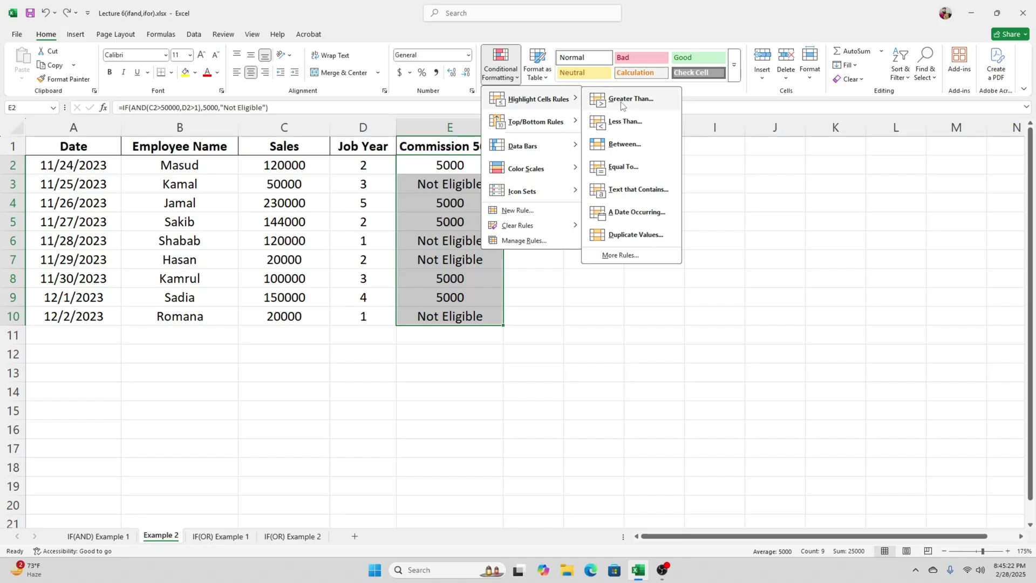
click(657, 196)
drag(551, 202, 683, 183)
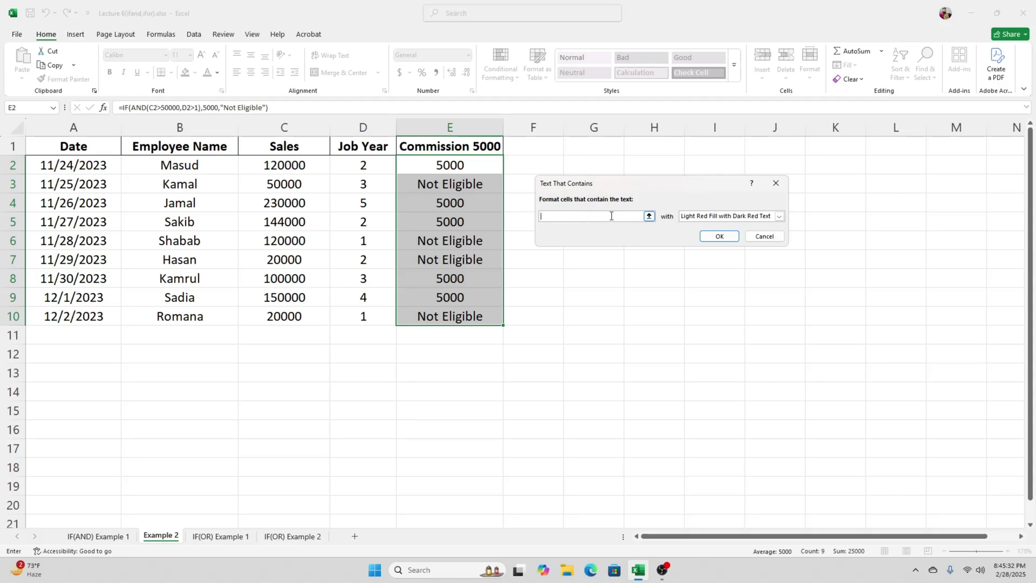
click(427, 184)
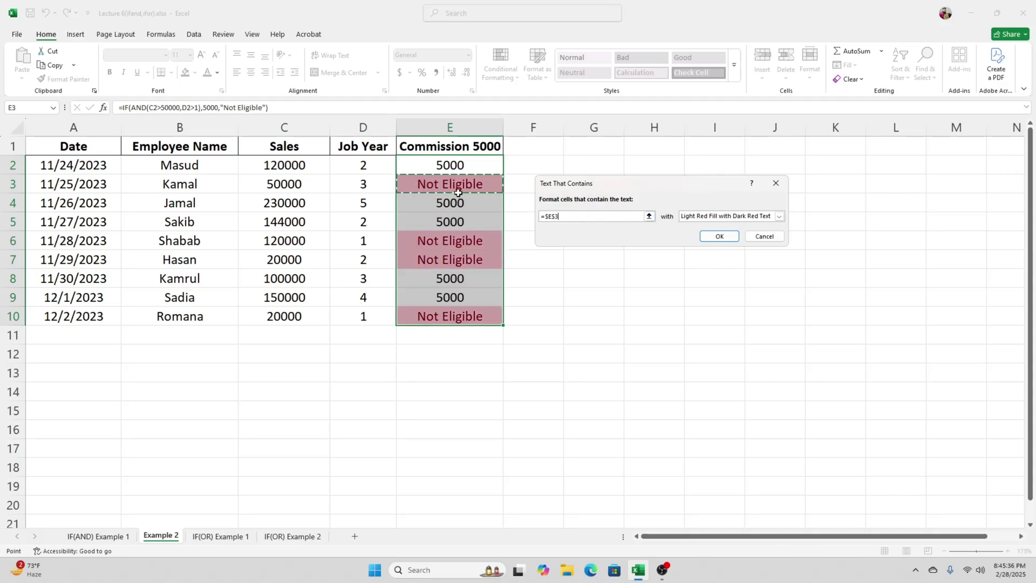
key(BackSpace)
key(BackSpace)
key(BackSpace)
key(BackSpace)
key(BackSpace)
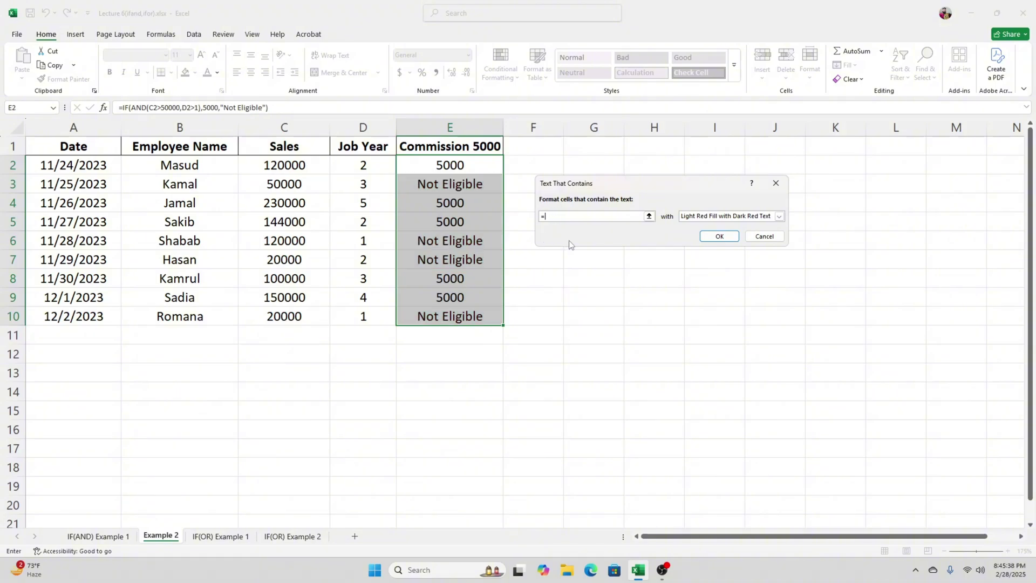
- Make the rule match the text "Not Eligible" and open a custom format for it
text(Not Eligible)
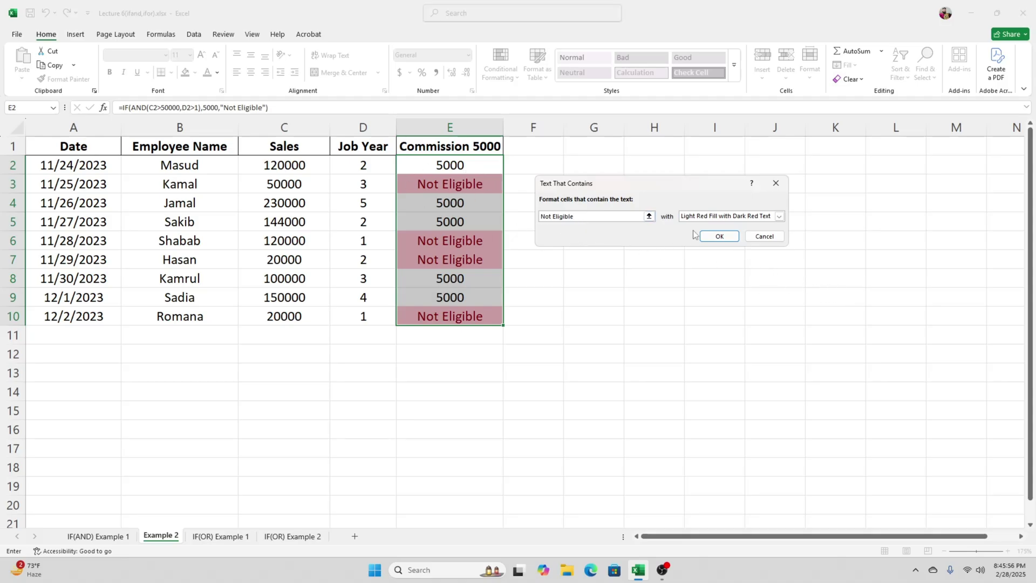
click(778, 217)
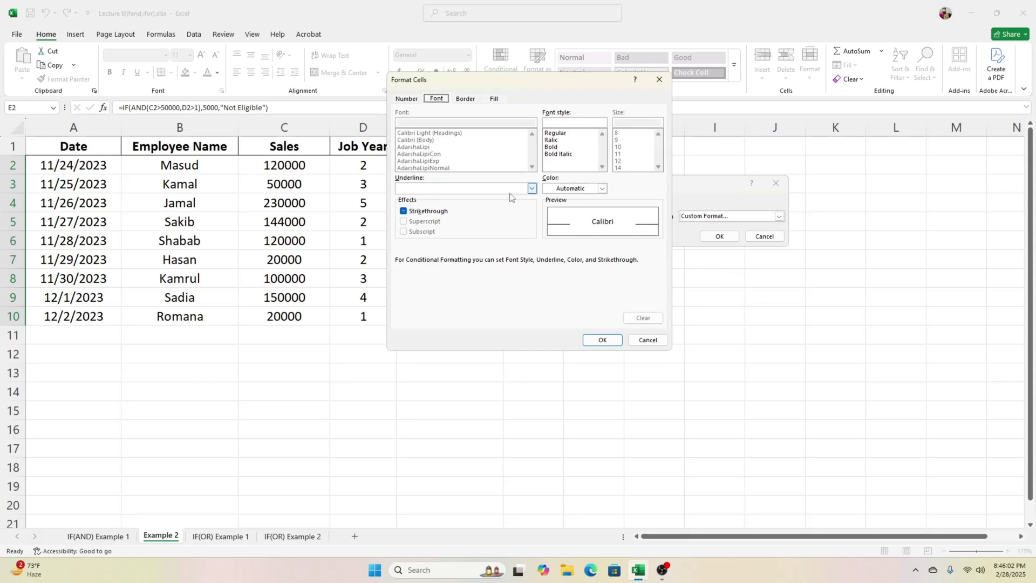
- Set the font style of the rule's custom format to Bold
click(463, 99)
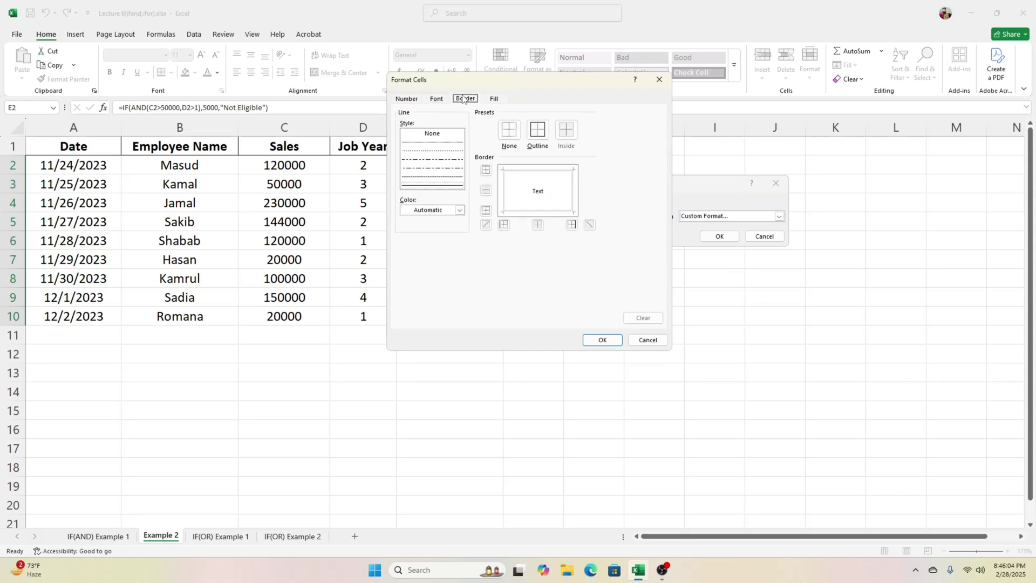
click(495, 99)
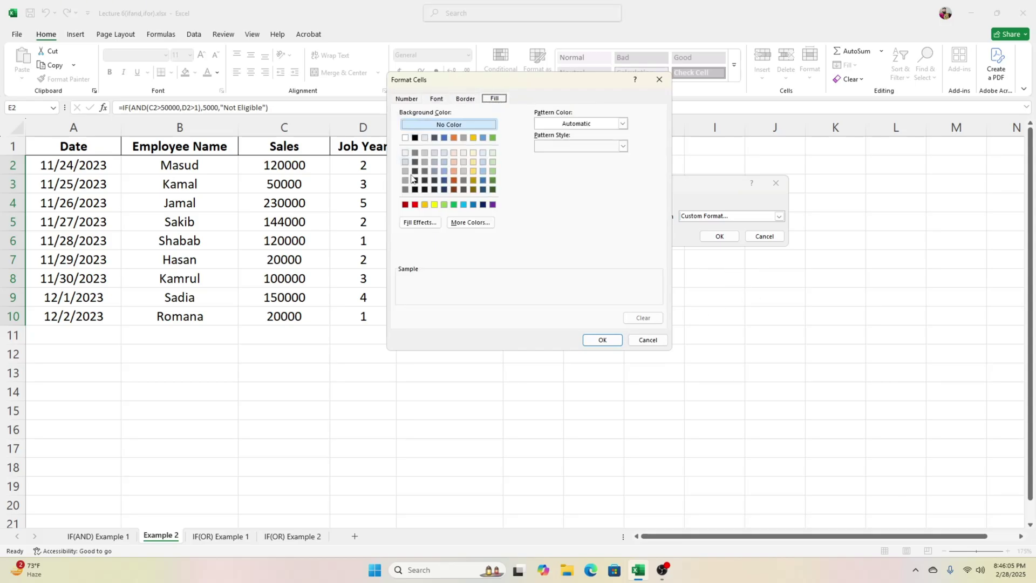
click(438, 99)
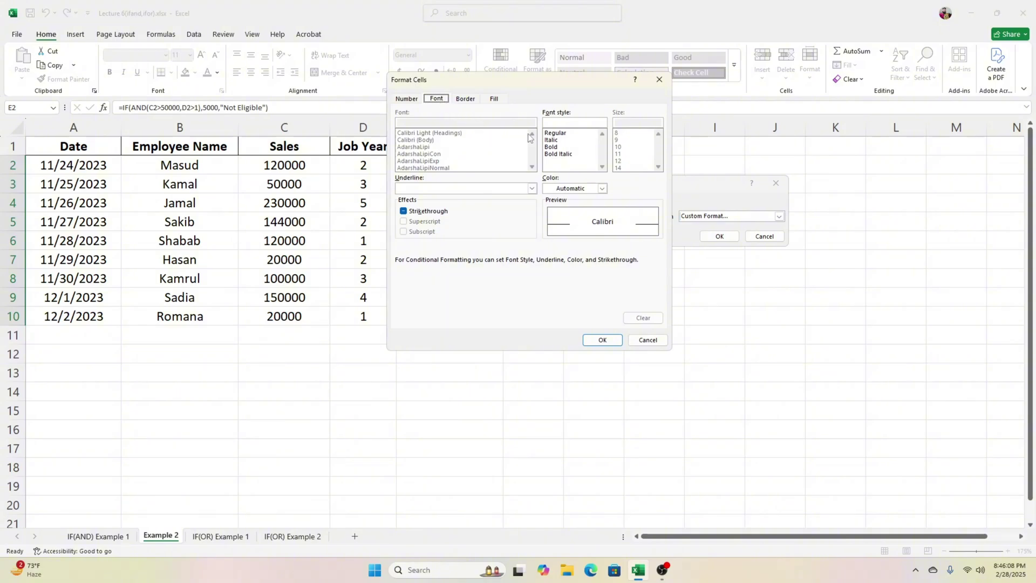
click(556, 148)
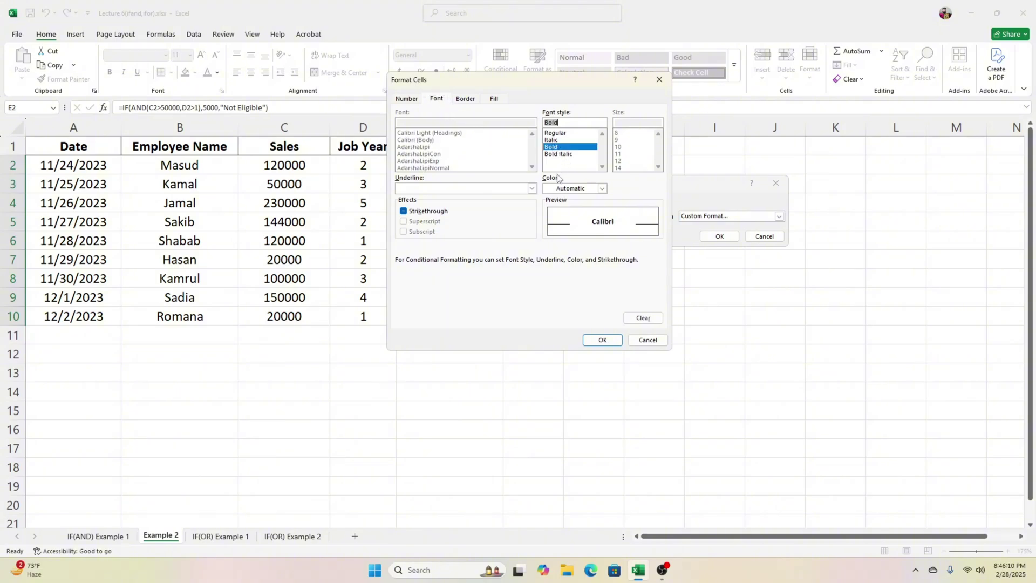
- Add an outline border and a bright red fill to the rule's custom format
click(465, 99)
click(537, 130)
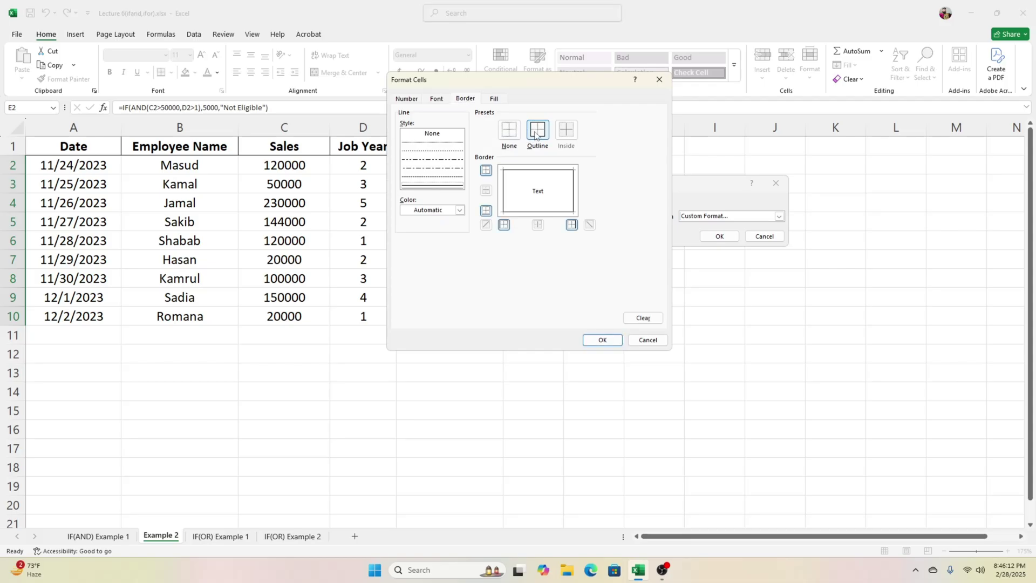
click(495, 99)
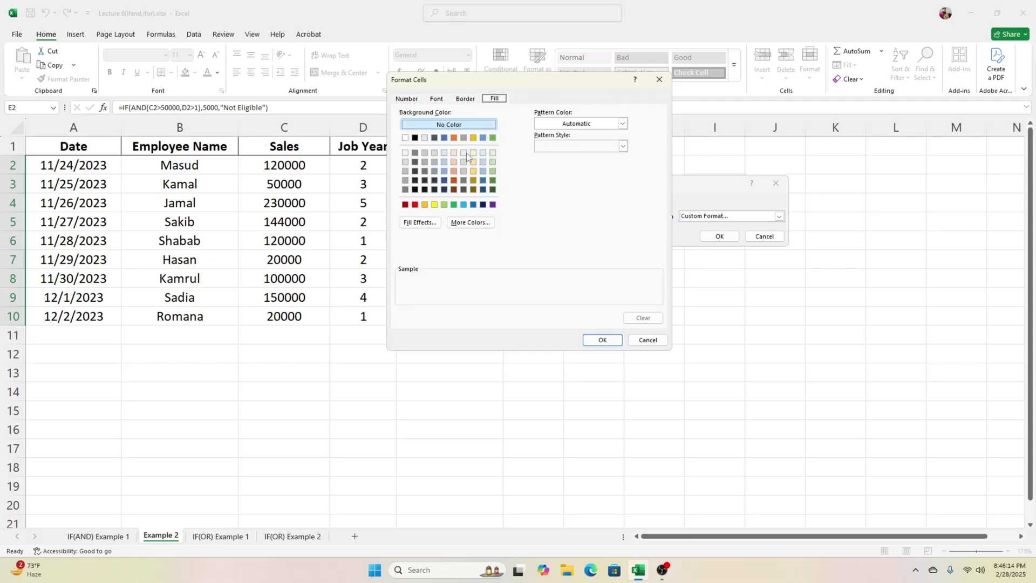
click(415, 205)
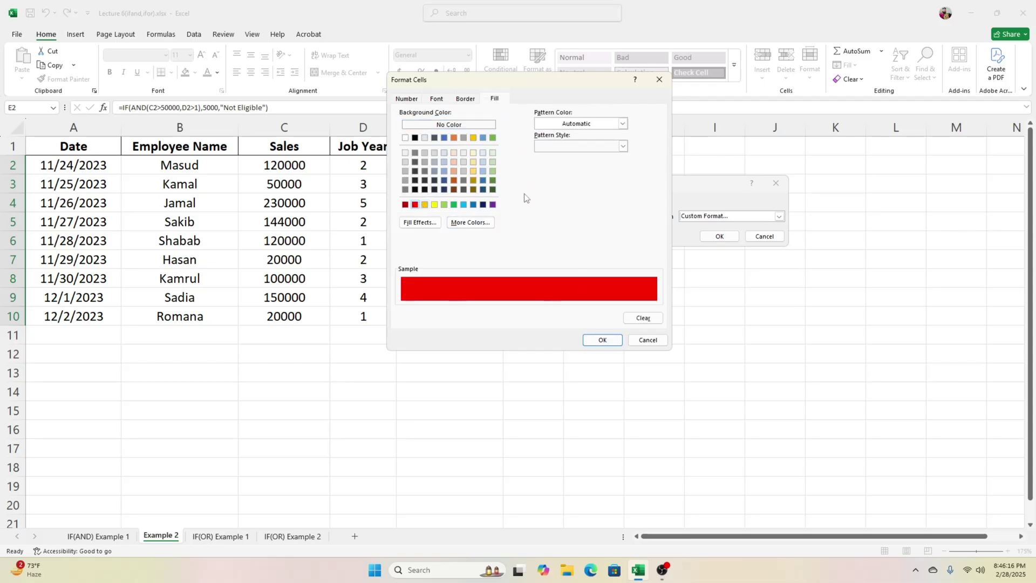
- Review the border, font and fill settings of the custom format
click(465, 99)
click(436, 99)
click(462, 100)
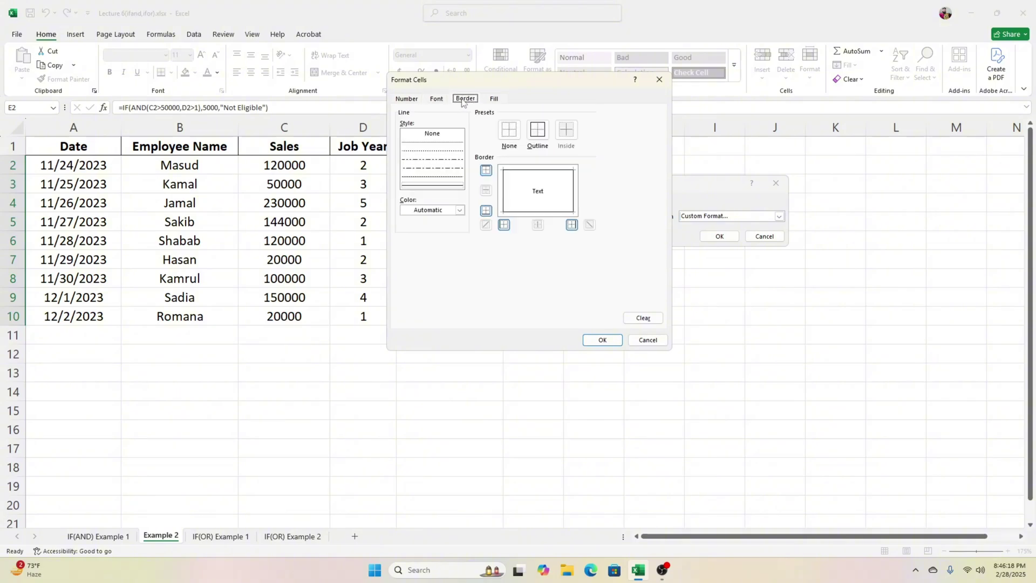
click(495, 99)
click(472, 100)
click(434, 100)
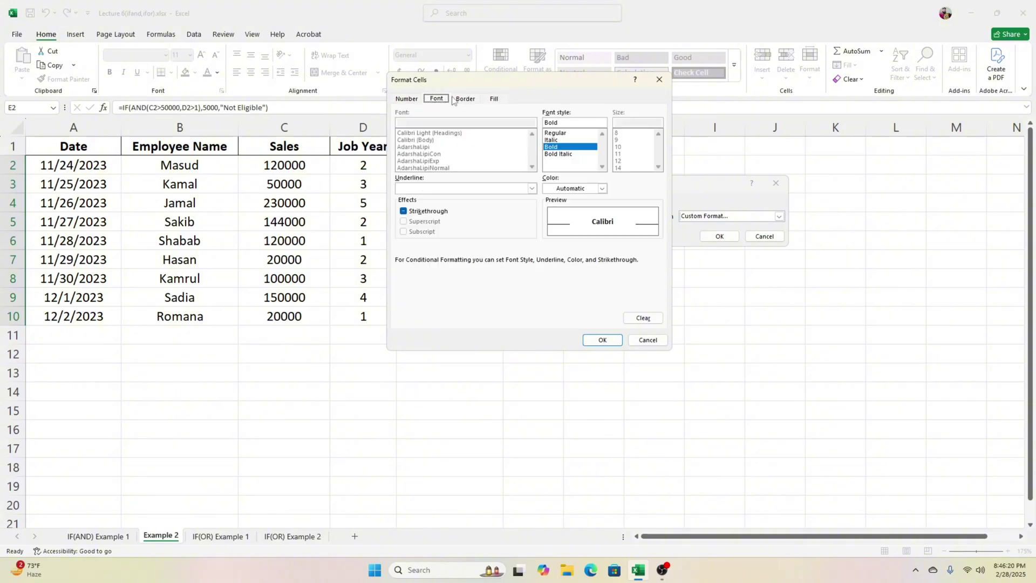
- Accept the custom format and apply the "Not Eligible" text rule to the Commission 5000 cells
click(493, 99)
click(601, 340)
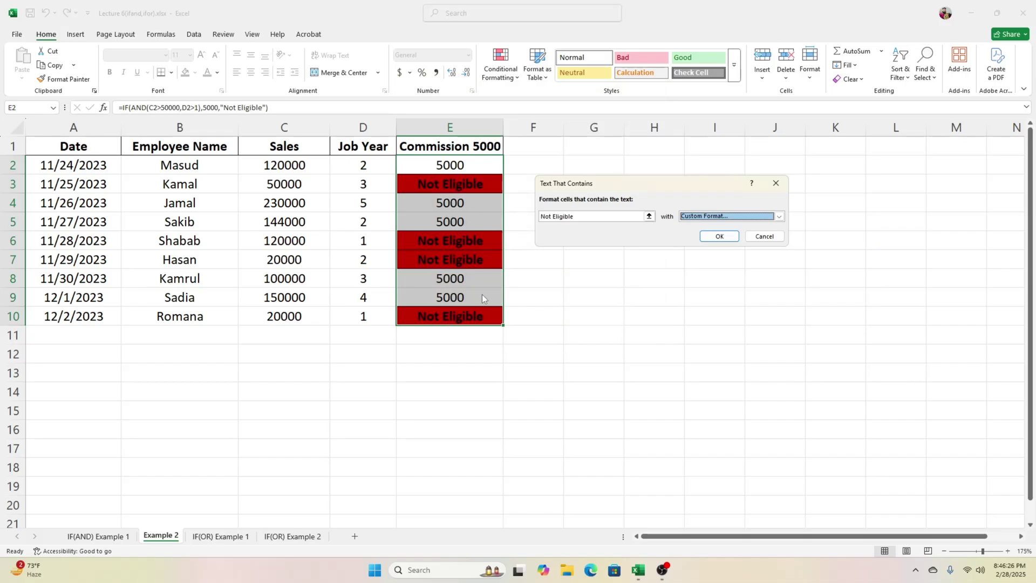
click(717, 237)
click(593, 223)
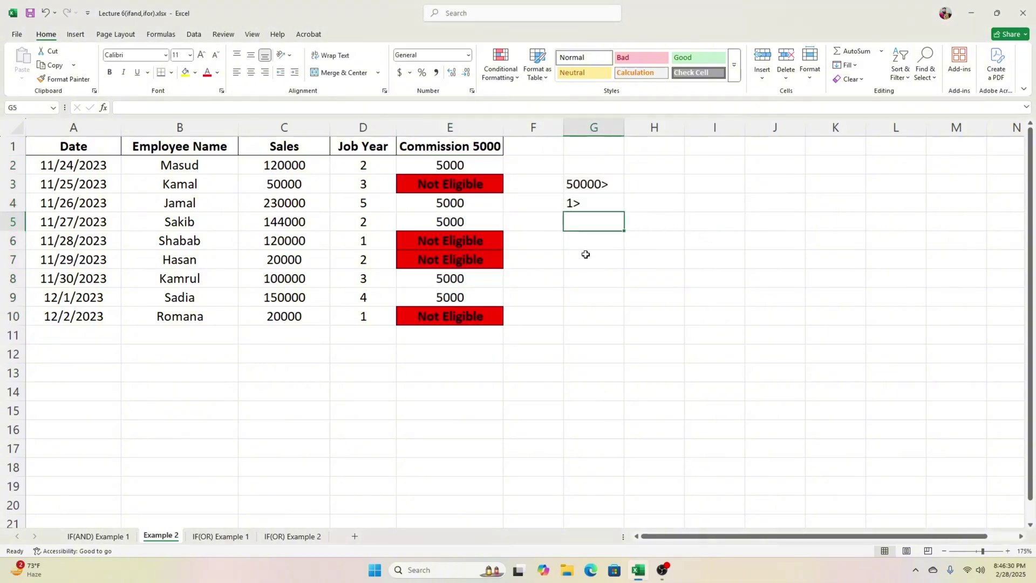
- Review the "Not Eligible" cells in the Commission 5000 column and their IF(AND) formulas
drag(458, 174, 483, 311)
click(609, 257)
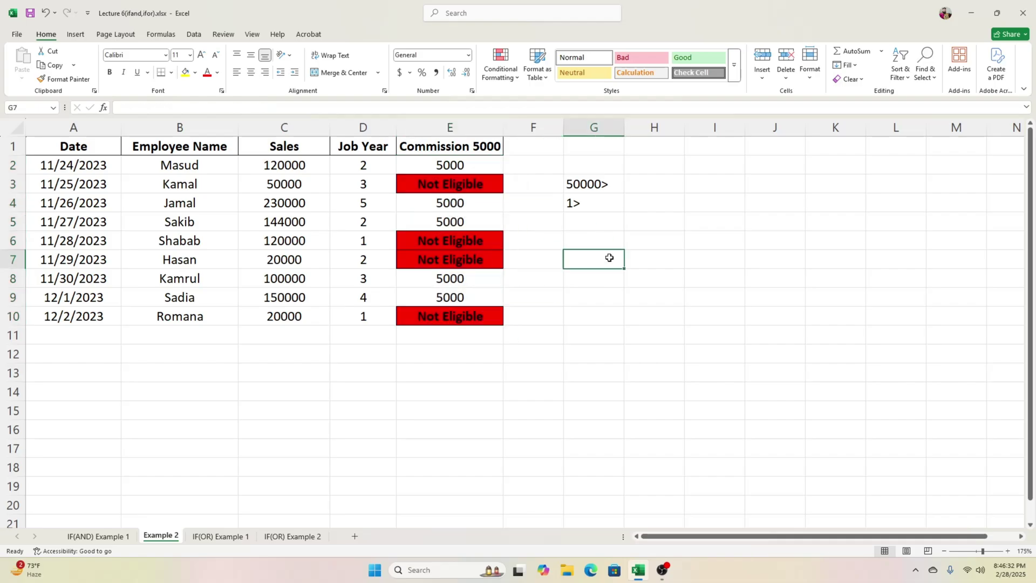
click(463, 187)
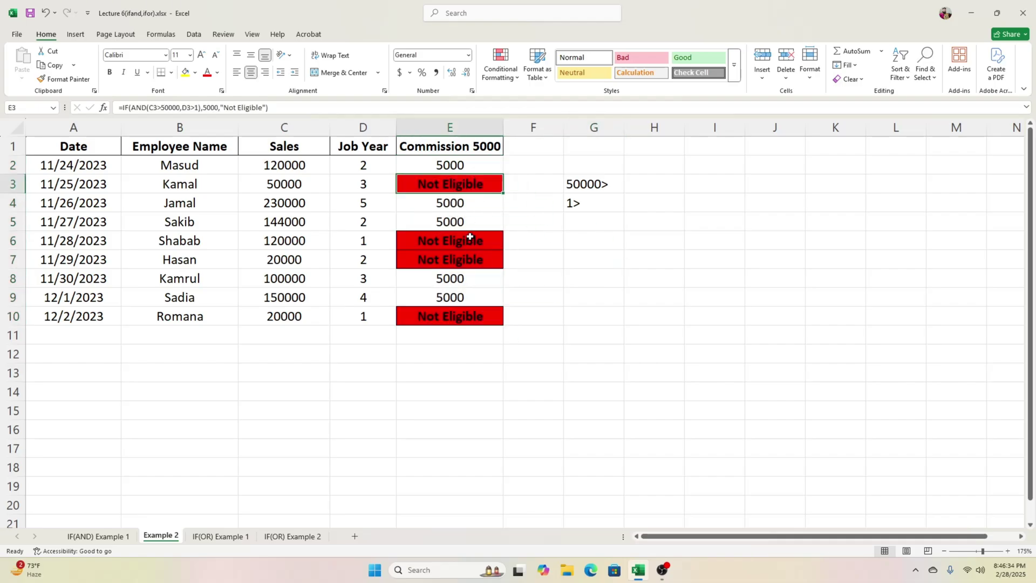
click(470, 241)
click(469, 258)
click(488, 314)
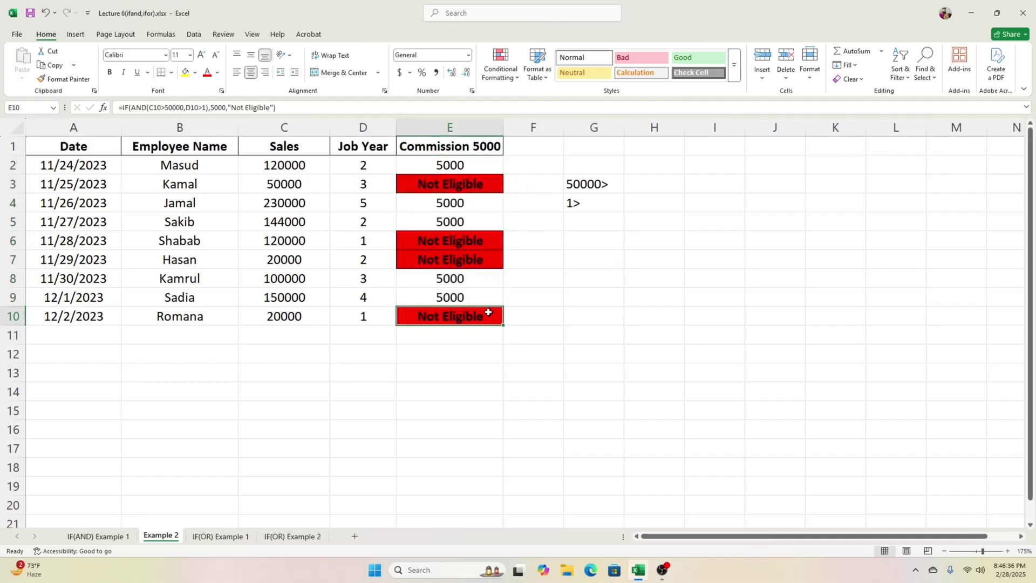
click(472, 189)
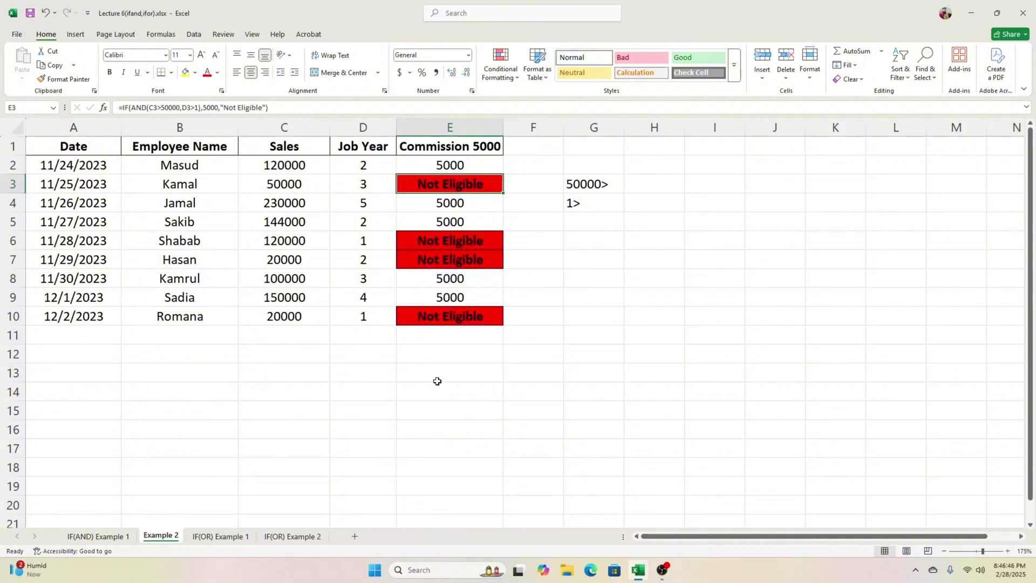
- Go to the IF(OR) Example 1 sheet and look through its student list from start to end
click(221, 535)
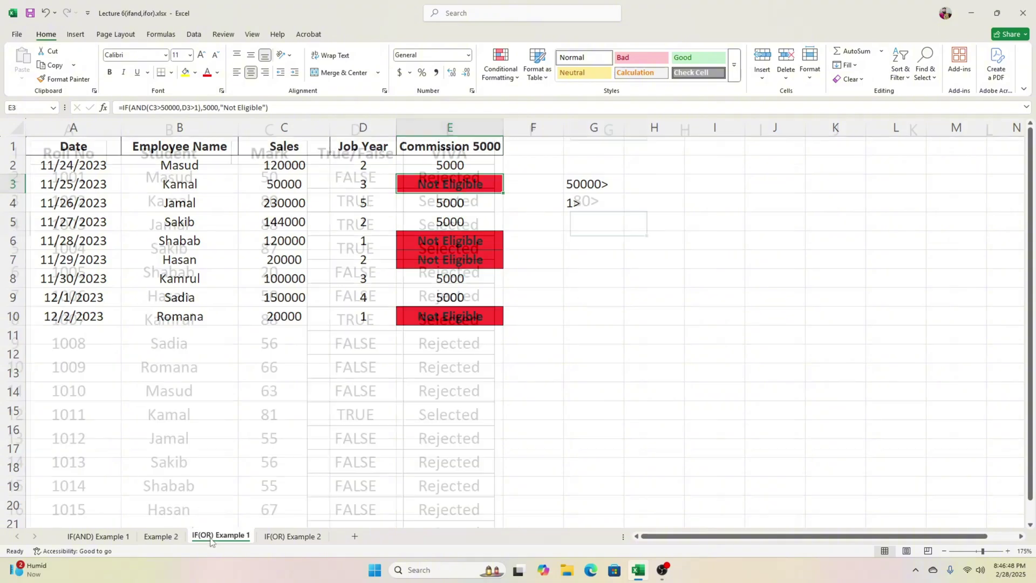
click(619, 254)
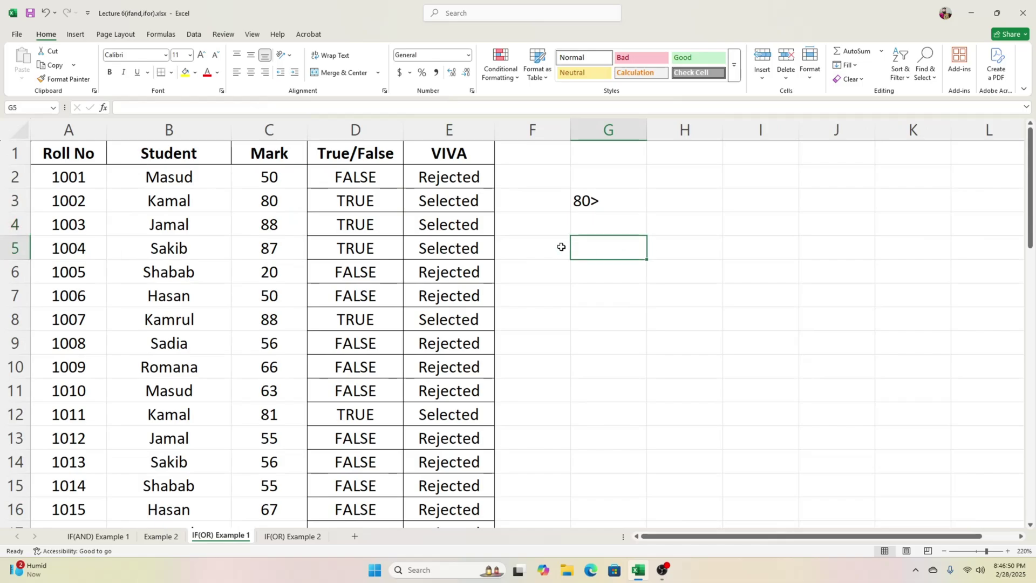
scroll(553, 237, down, 12)
scroll(552, 237, up, 11)
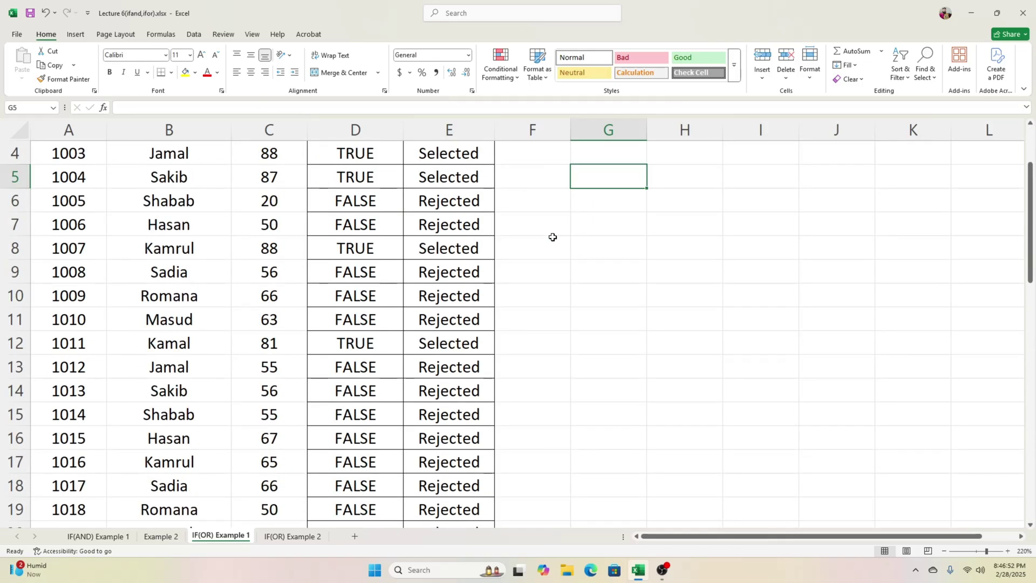
scroll(552, 237, down, 11)
scroll(552, 236, up, 6)
scroll(552, 237, up, 6)
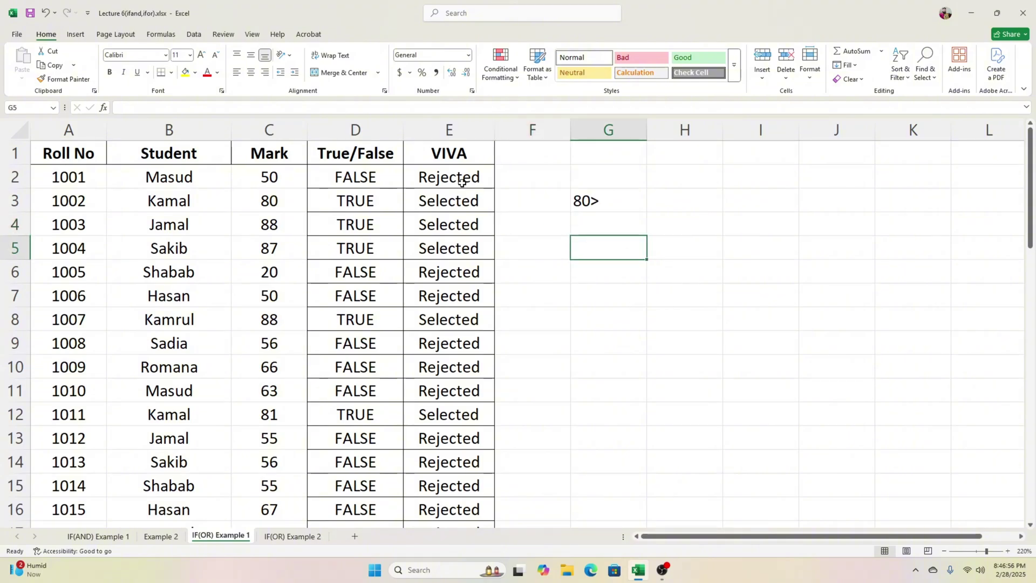
- Examine the OR formula in cell D2 and compare it with the True/False formula on the IF(AND) Example 1 sheet
click(359, 178)
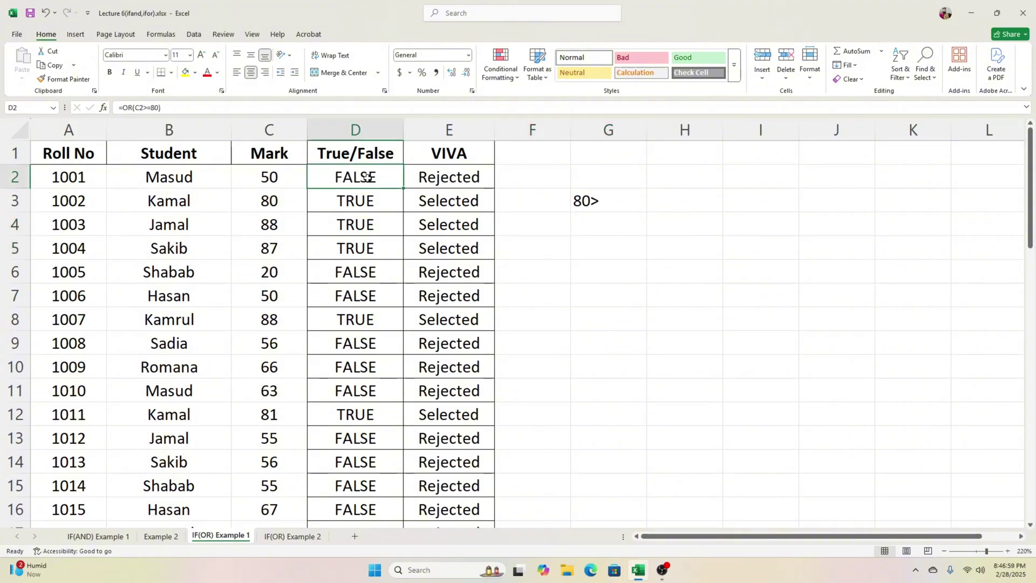
double_click(366, 177)
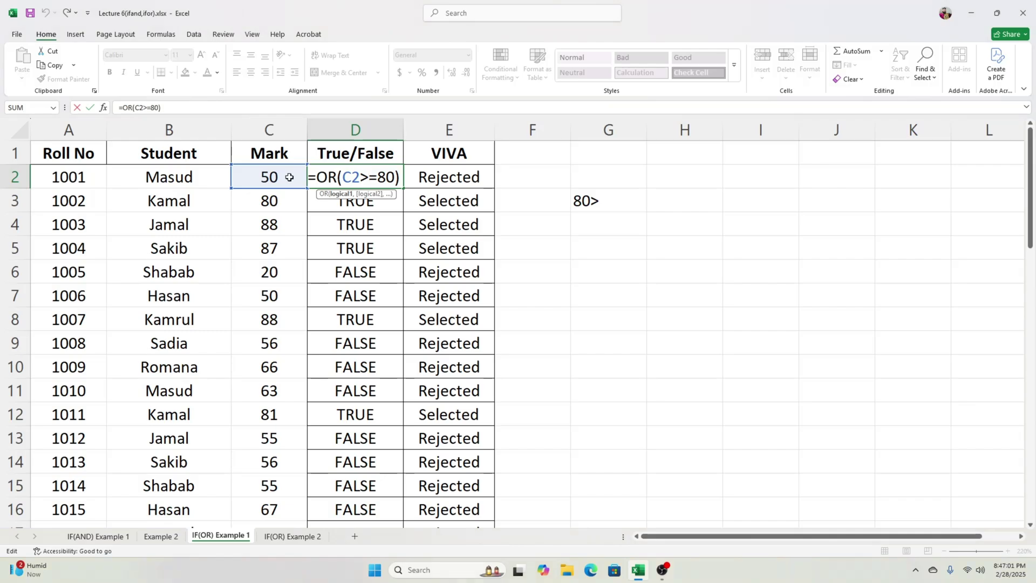
click(401, 178)
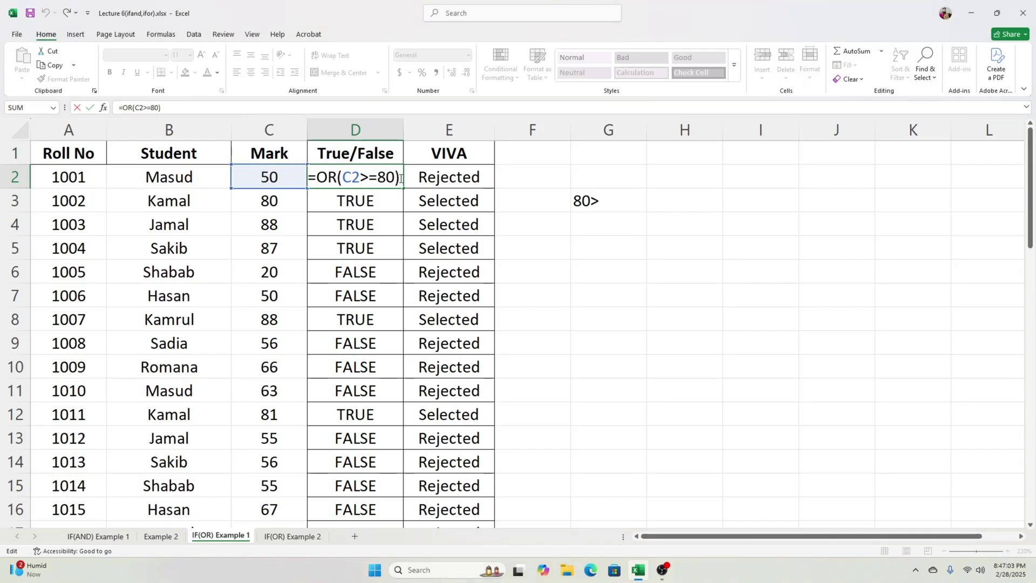
key(Escape)
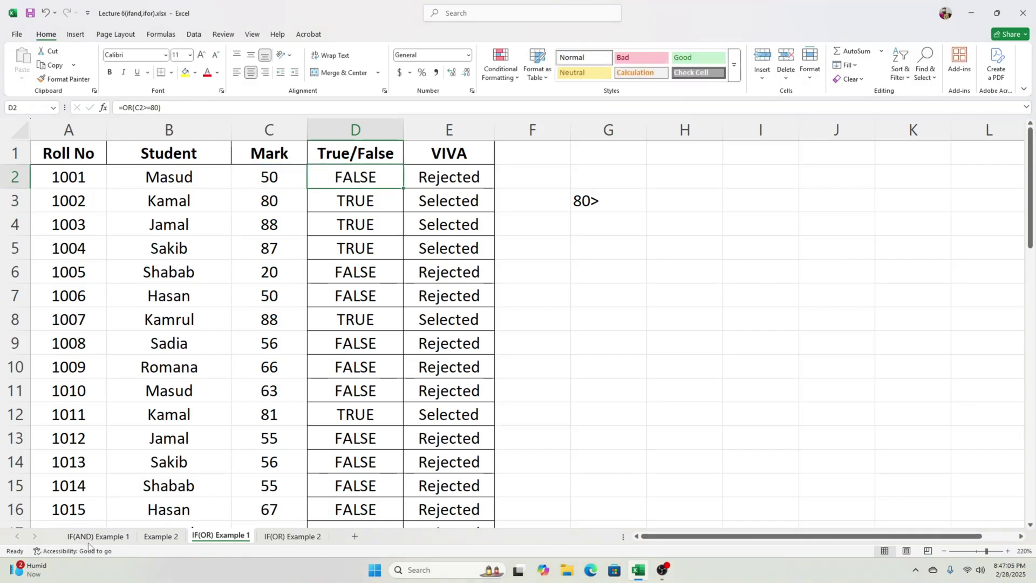
click(90, 537)
click(243, 169)
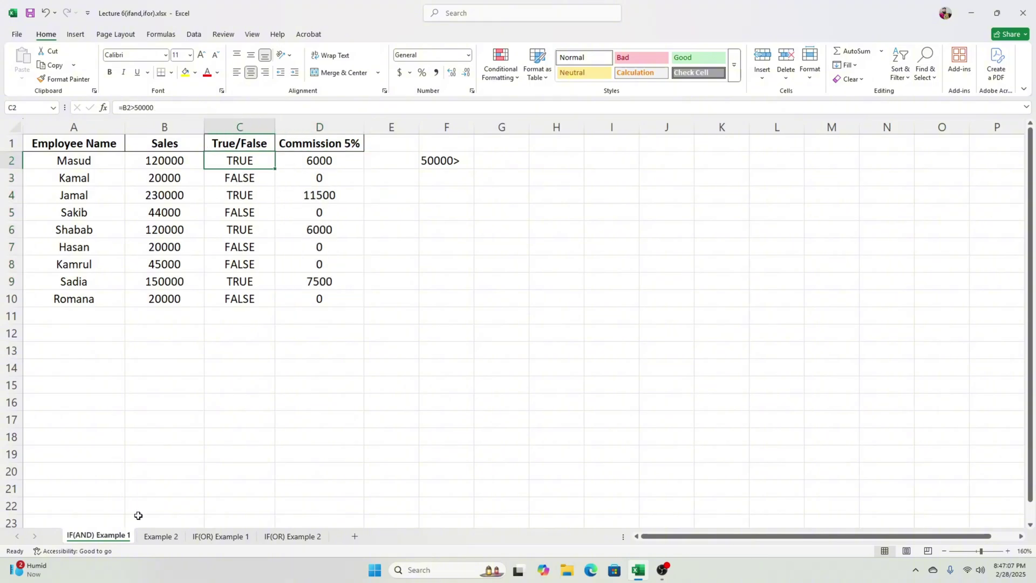
click(213, 536)
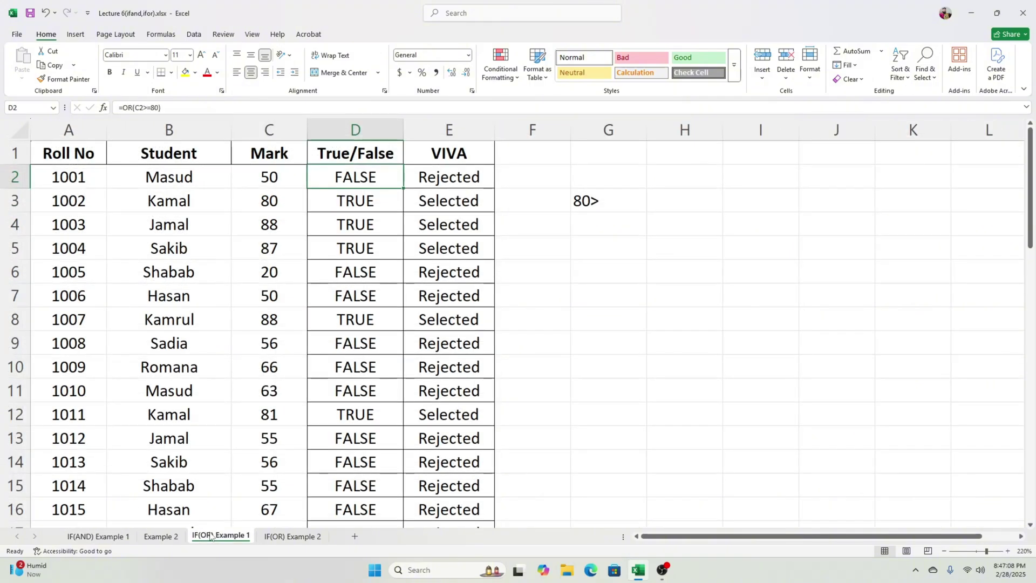
- Examine the first VIVA formula, the criterion in G3, and the roll number, student and mark in row 2
click(423, 181)
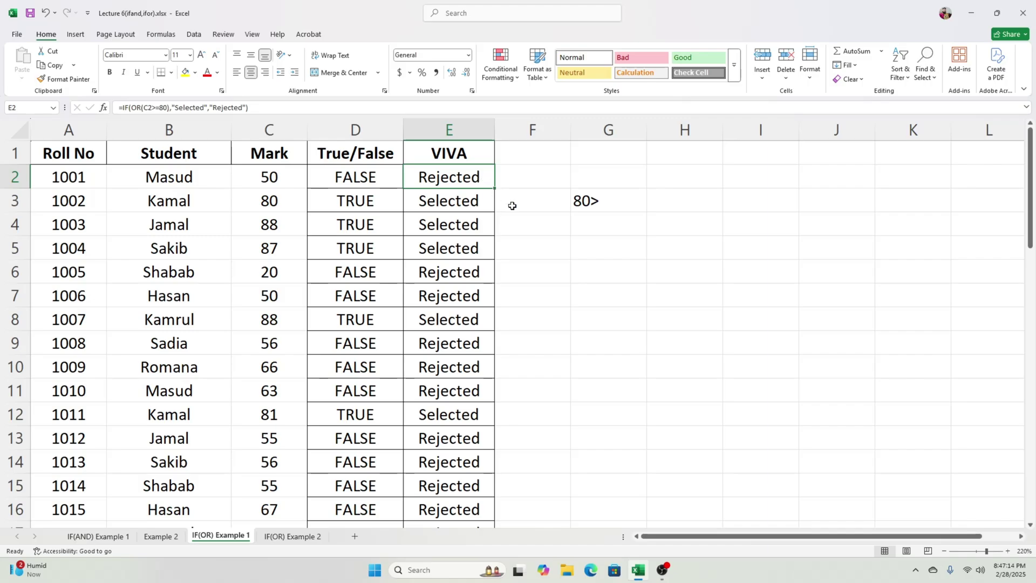
click(596, 203)
drag(564, 182, 616, 205)
click(610, 220)
click(265, 175)
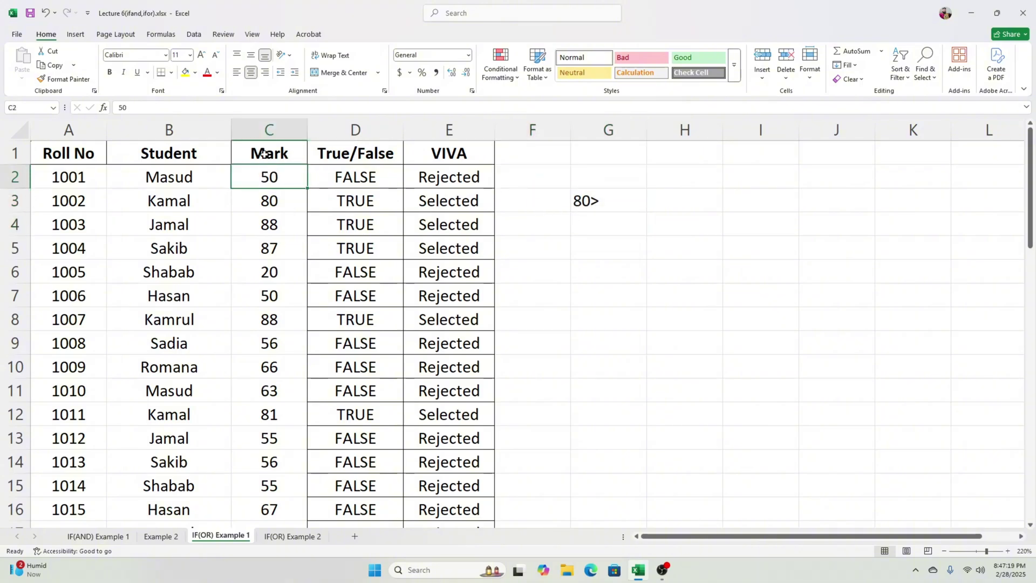
click(268, 130)
click(266, 177)
click(81, 175)
click(150, 174)
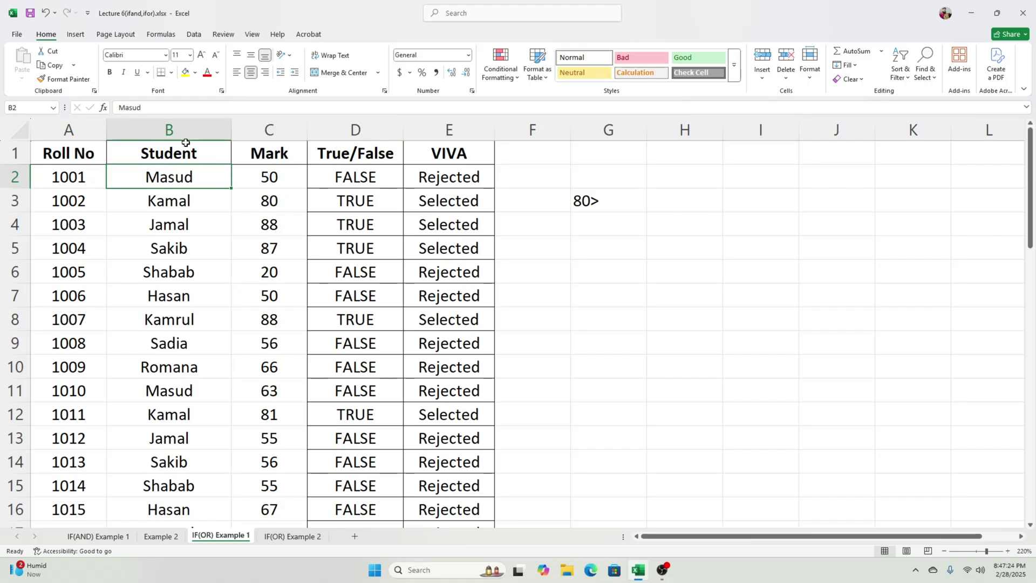
click(264, 175)
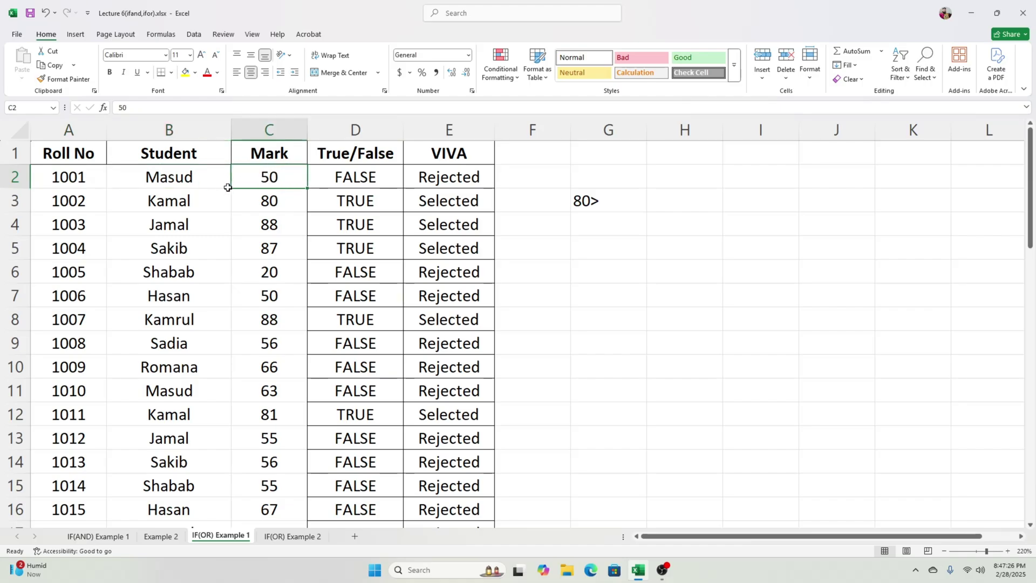
click(603, 202)
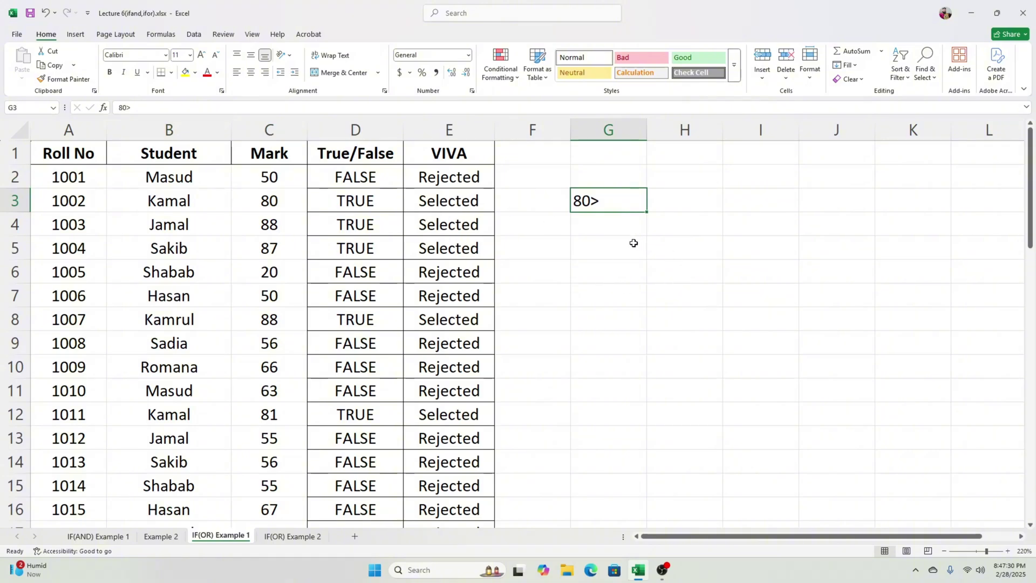
- Clear all results in the VIVA column from E2 down, keeping the header
click(468, 177)
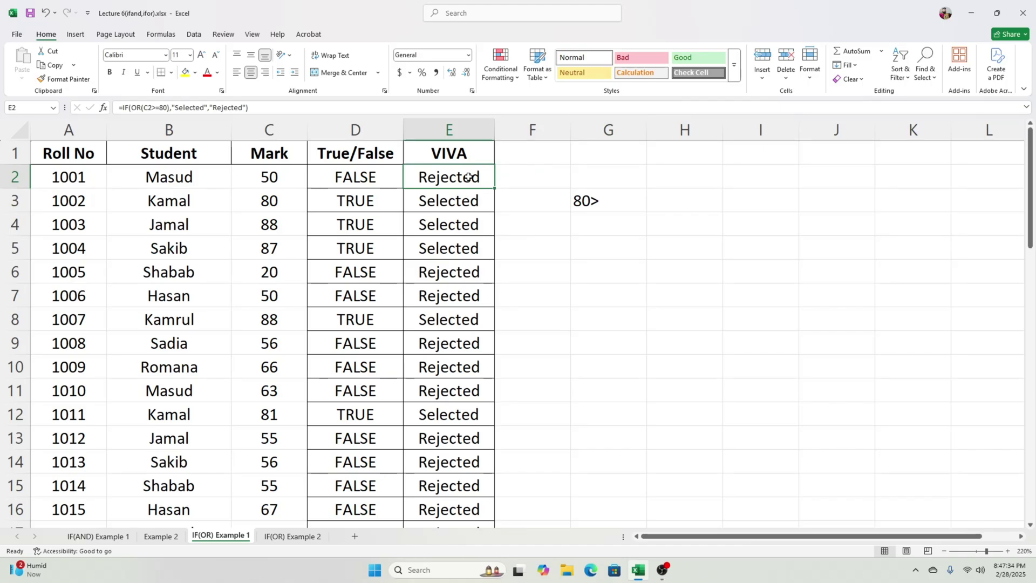
key(ctrl+shift+Down)
key(ctrl+BackSpace)
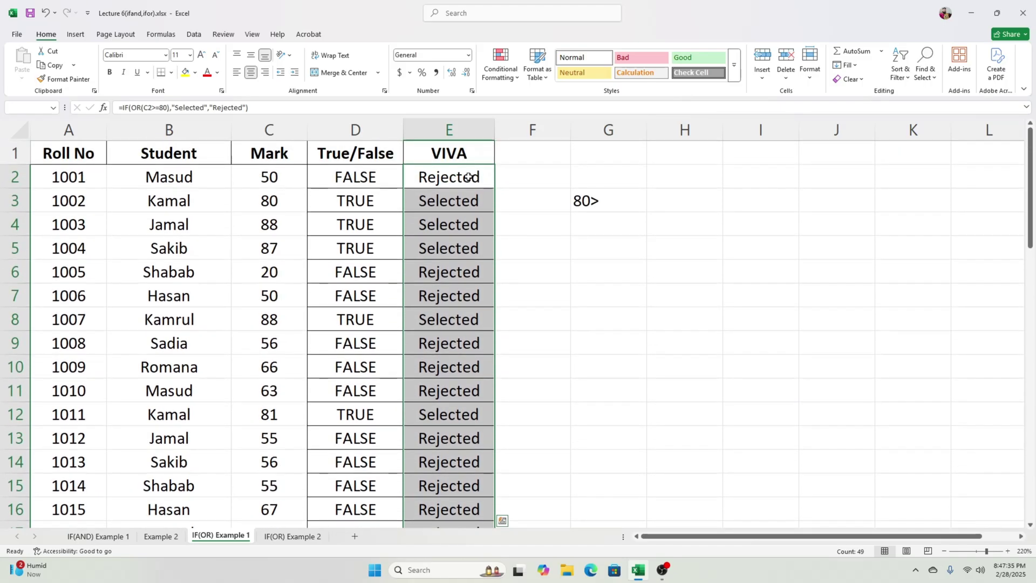
key(Delete)
click(513, 216)
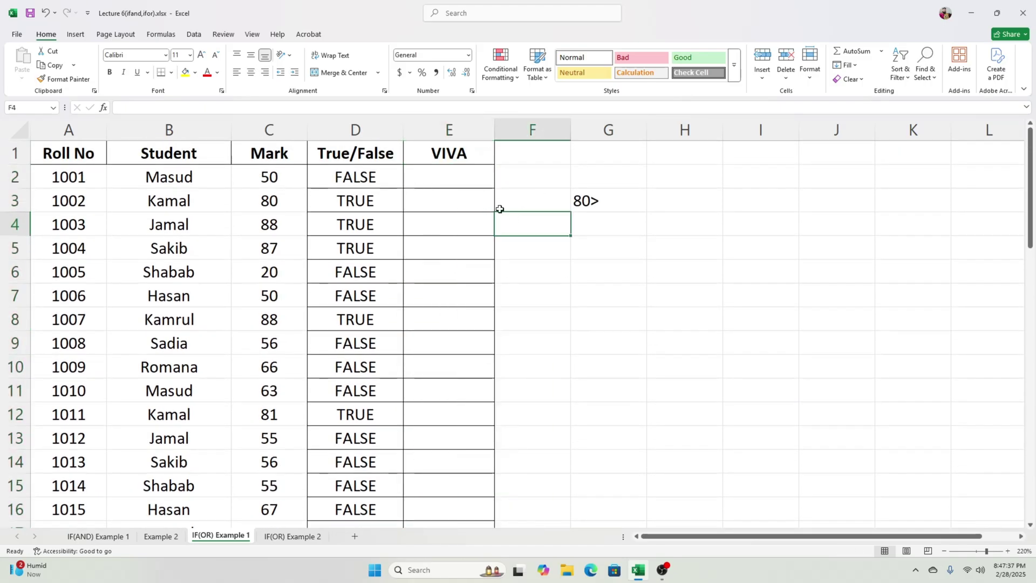
- Clear all results in the True/False column from D2 down, keeping the header
click(354, 177)
key(ctrl+shift+Down)
key(ctrl+BackSpace)
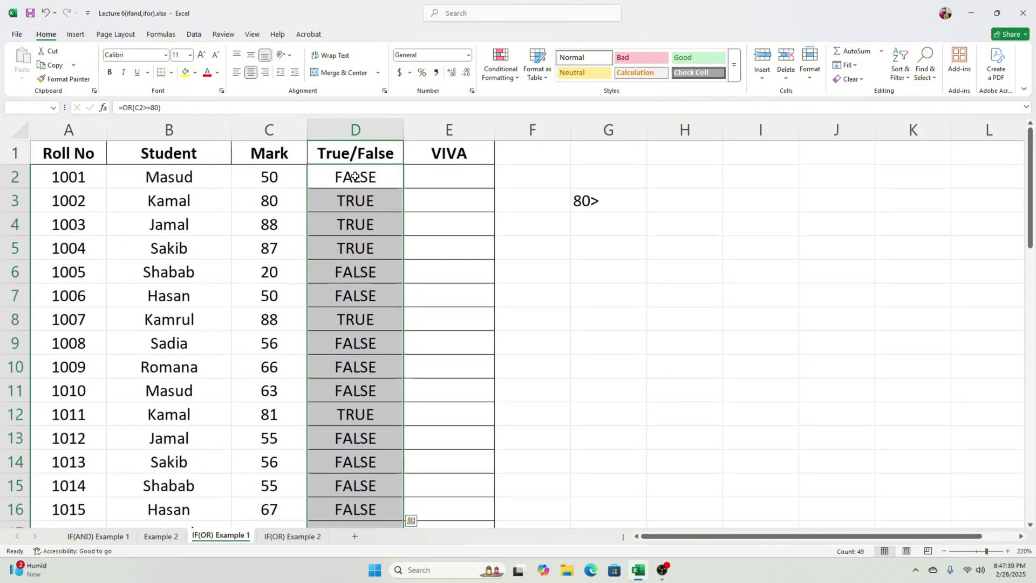
key(Delete)
click(484, 185)
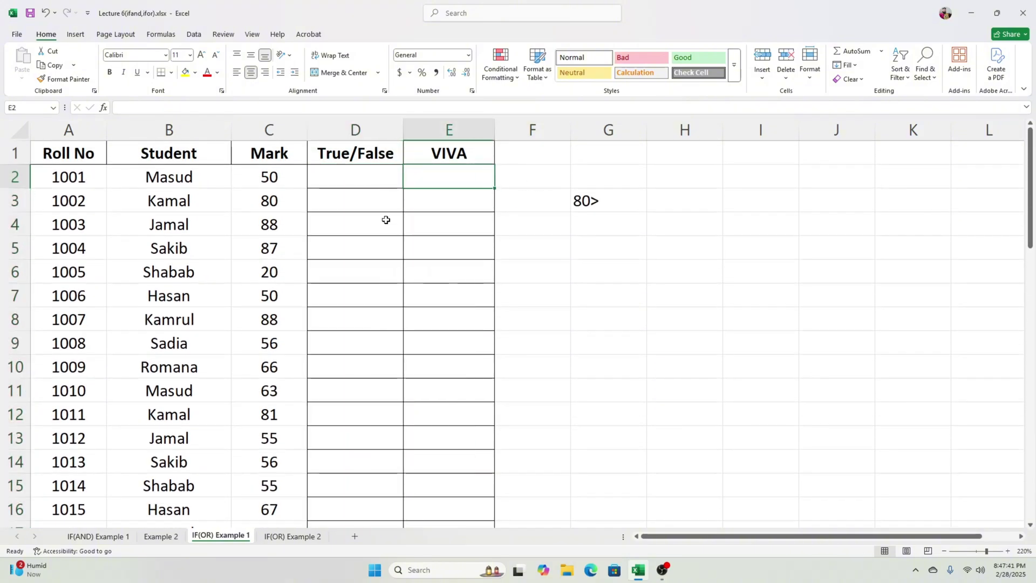
- Enter the formula =C2>80 in cell D2 and fill it down the True/False column
click(351, 182)
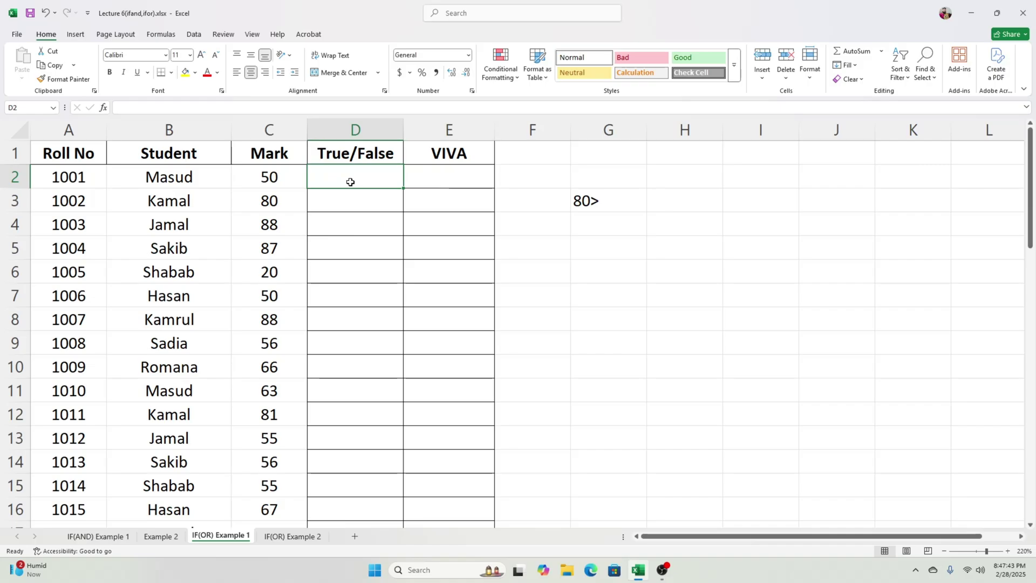
text(=)
click(280, 183)
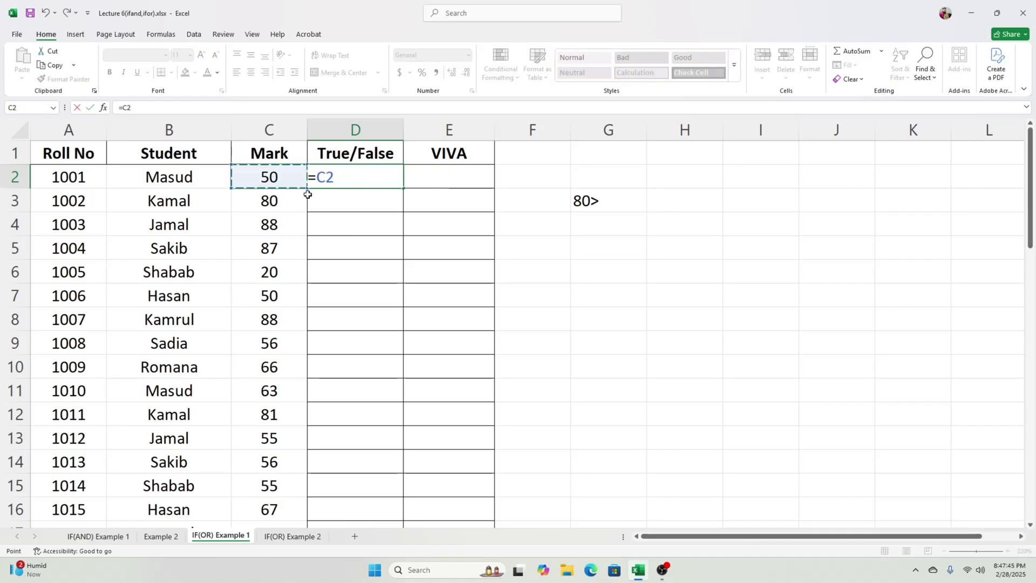
text(>80)
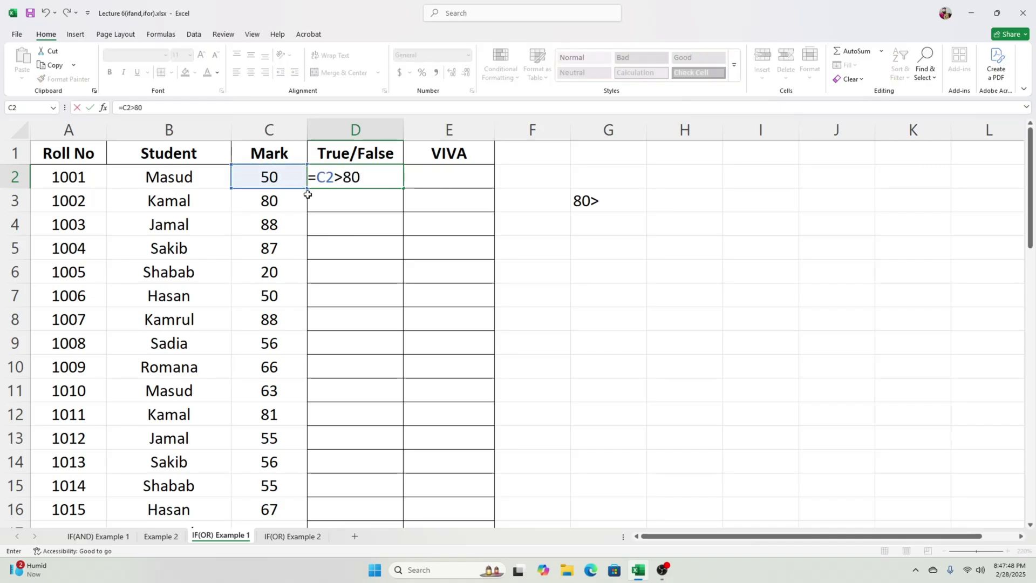
key(Return)
key(Up)
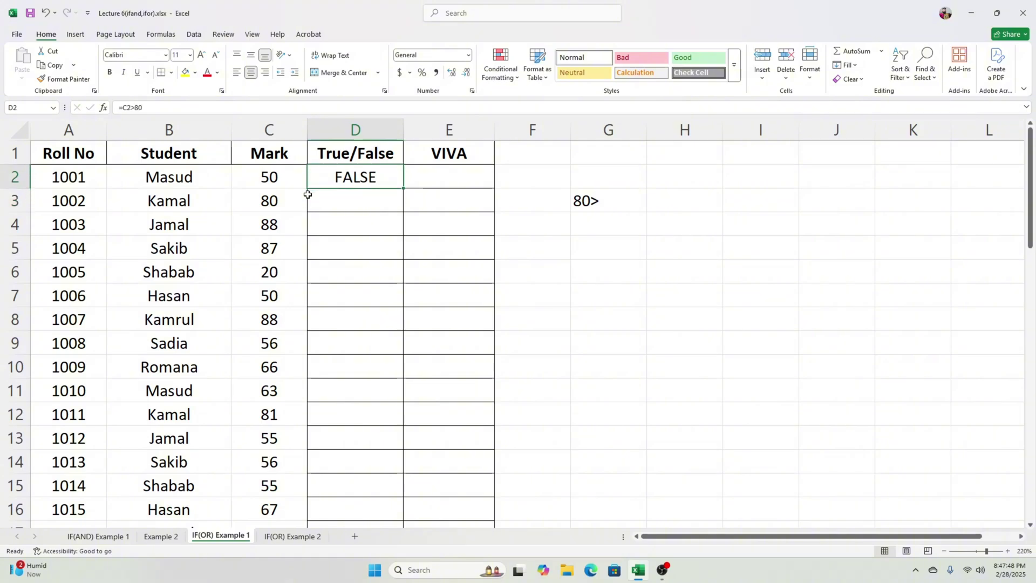
double_click(405, 189)
- Check the True/False formula in D2, the mark in C2 and the empty VIVA cell E2
click(375, 174)
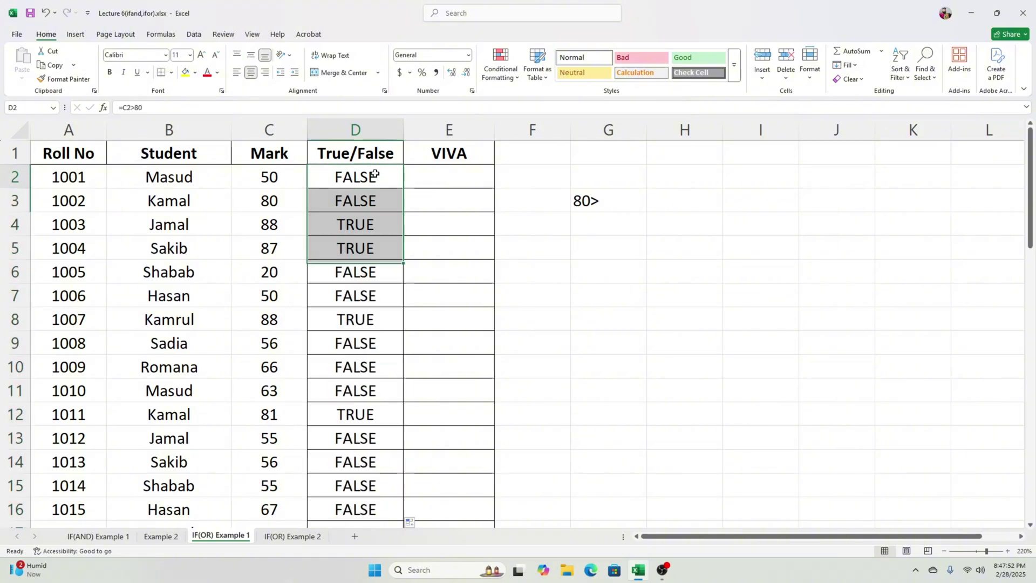
click(375, 174)
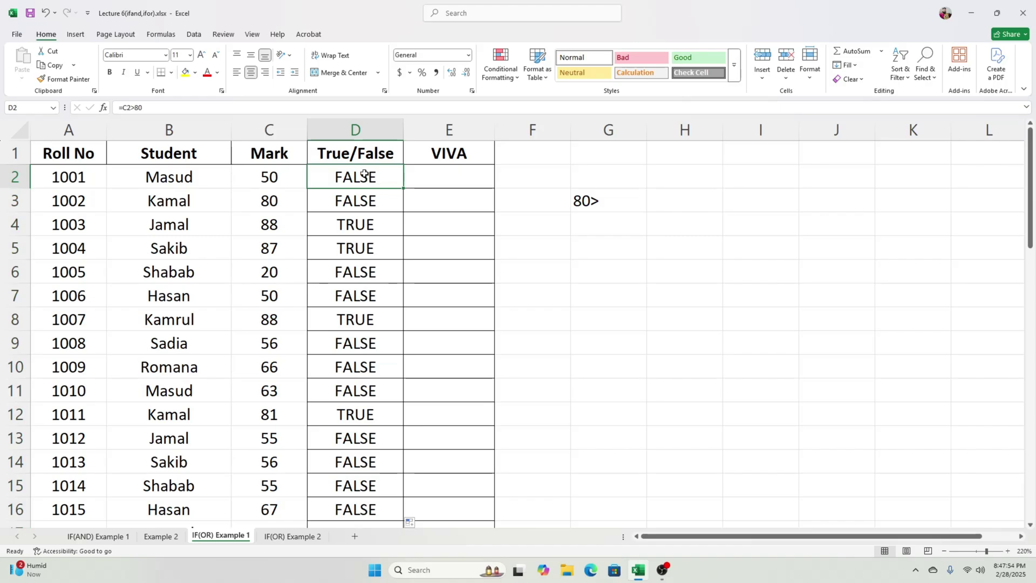
click(449, 171)
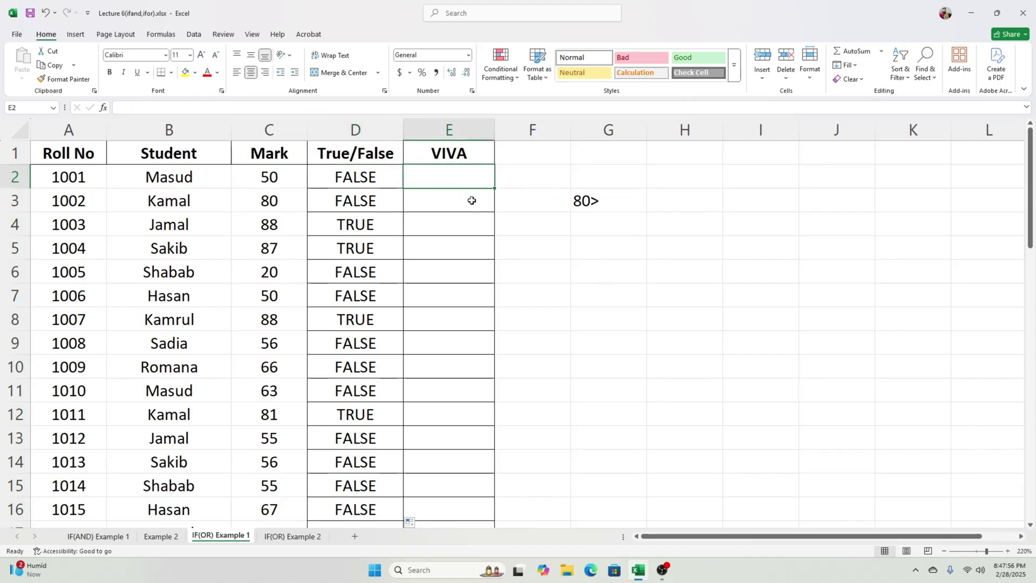
click(279, 179)
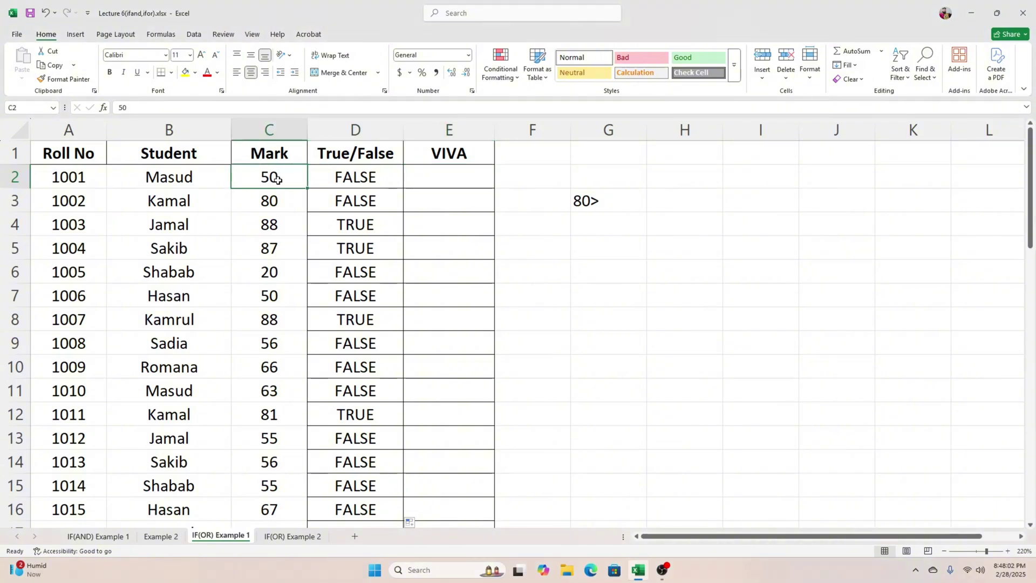
click(437, 174)
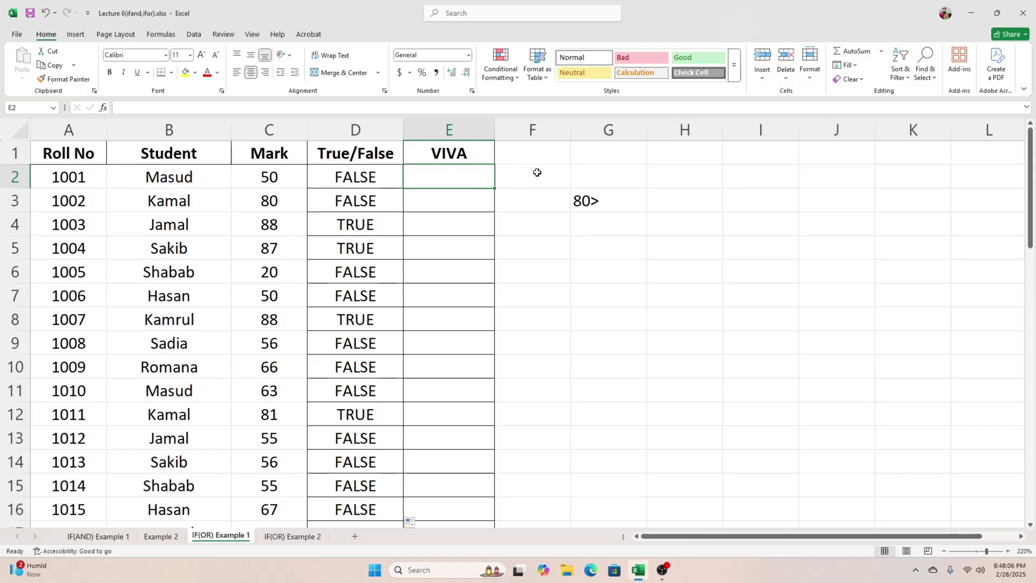
- Enter the formula =IF(OR(C2>80),"Selected","Rejected") in cell E2 of the VIVA column
text(=if)
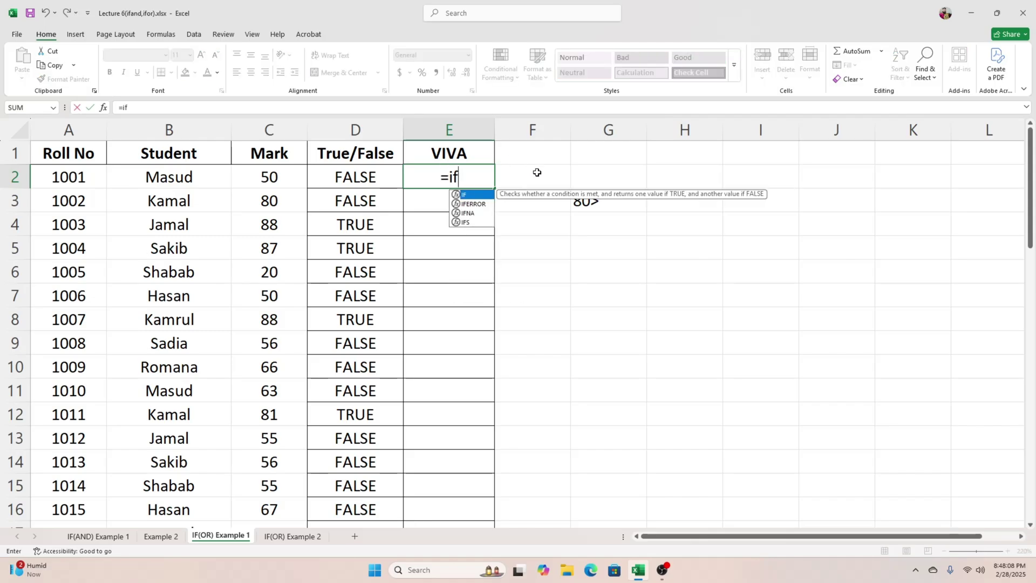
key(Tab)
text(or)
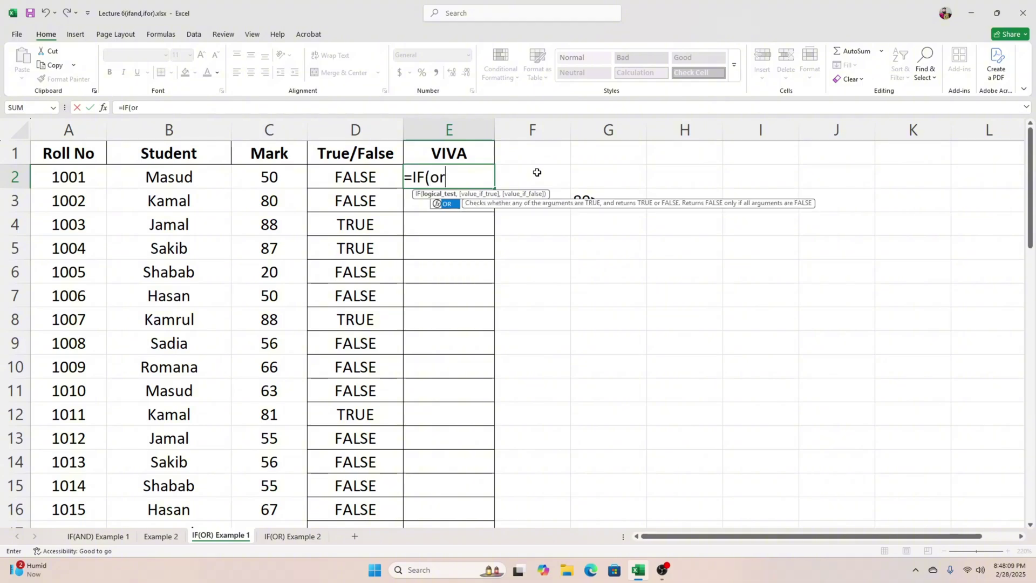
key(Tab)
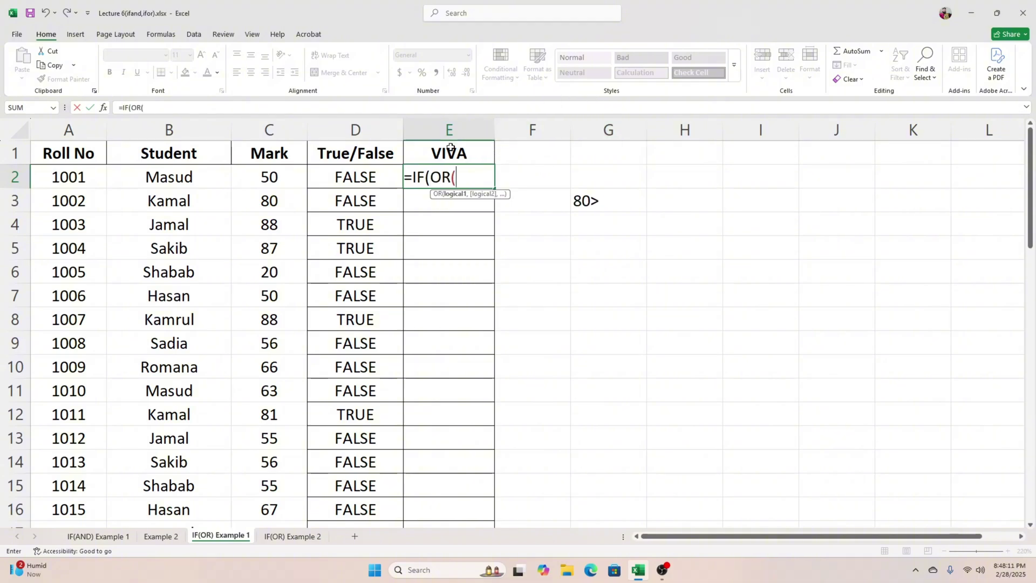
click(250, 177)
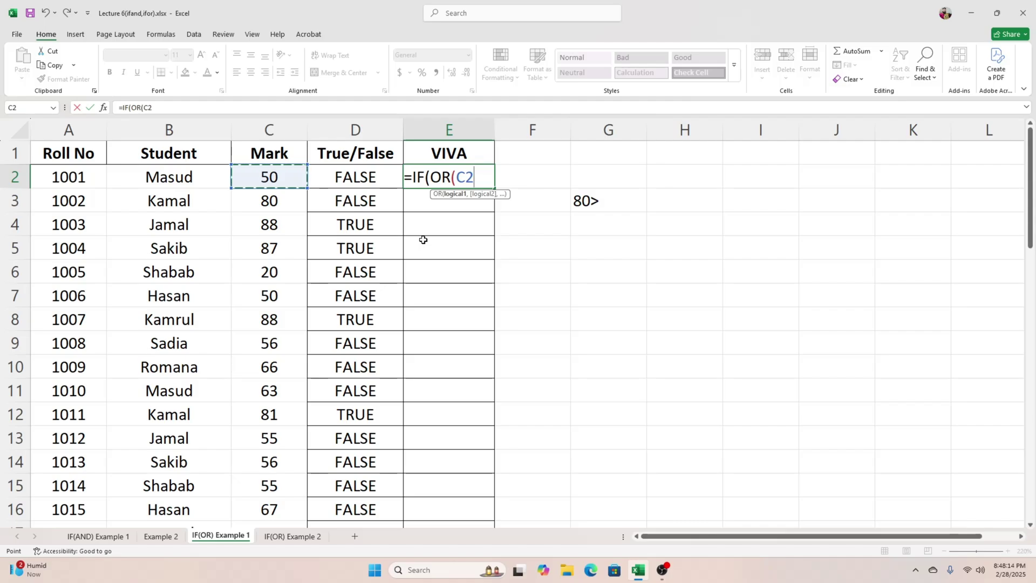
text(>80)
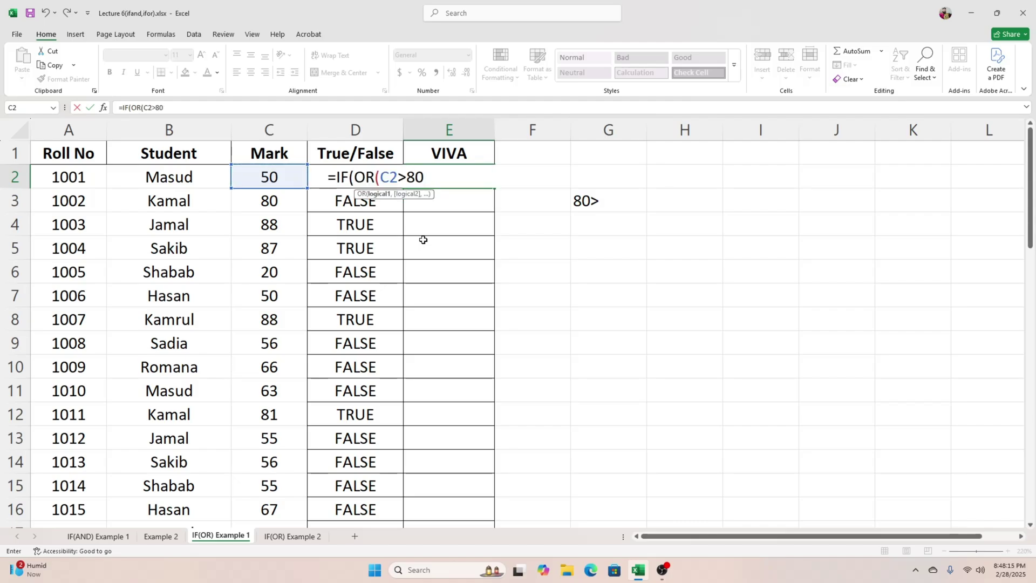
text())
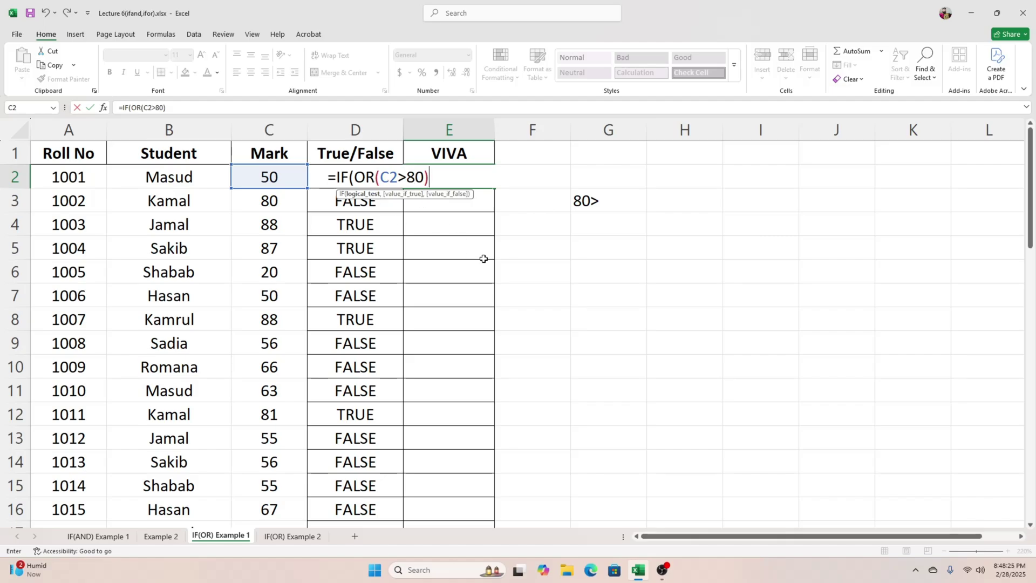
text(,)
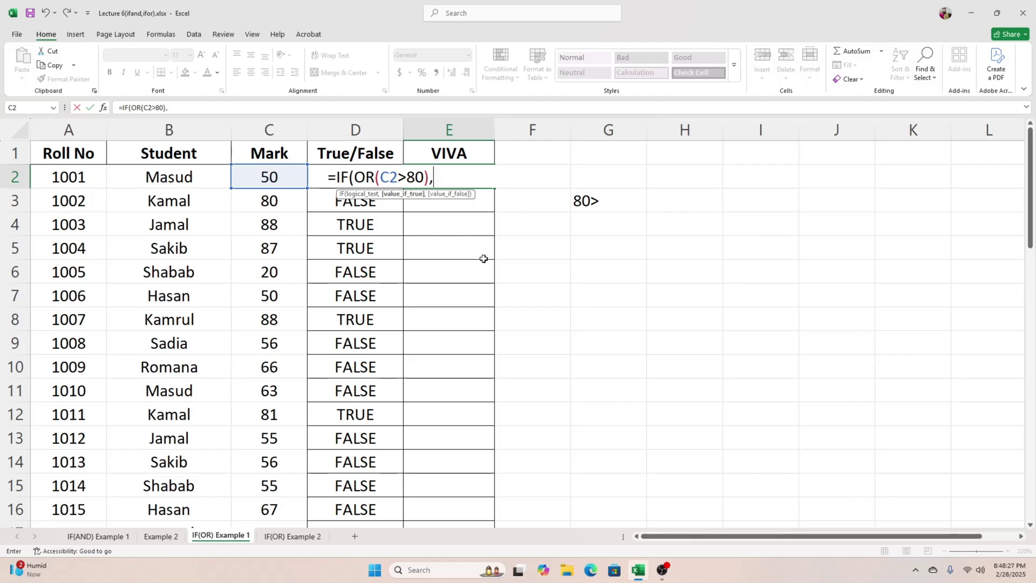
text("Selected)
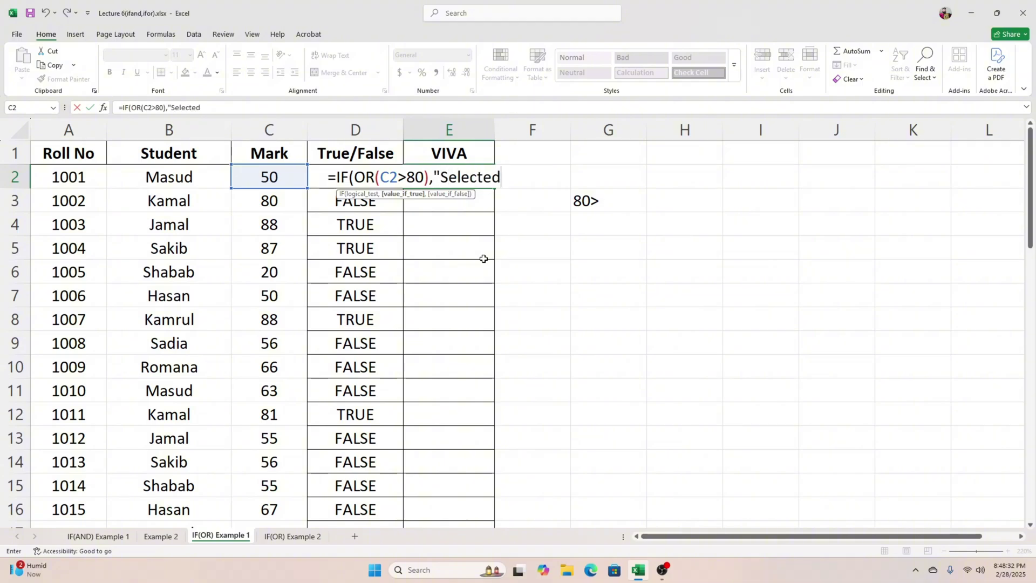
text(","Rejecte)
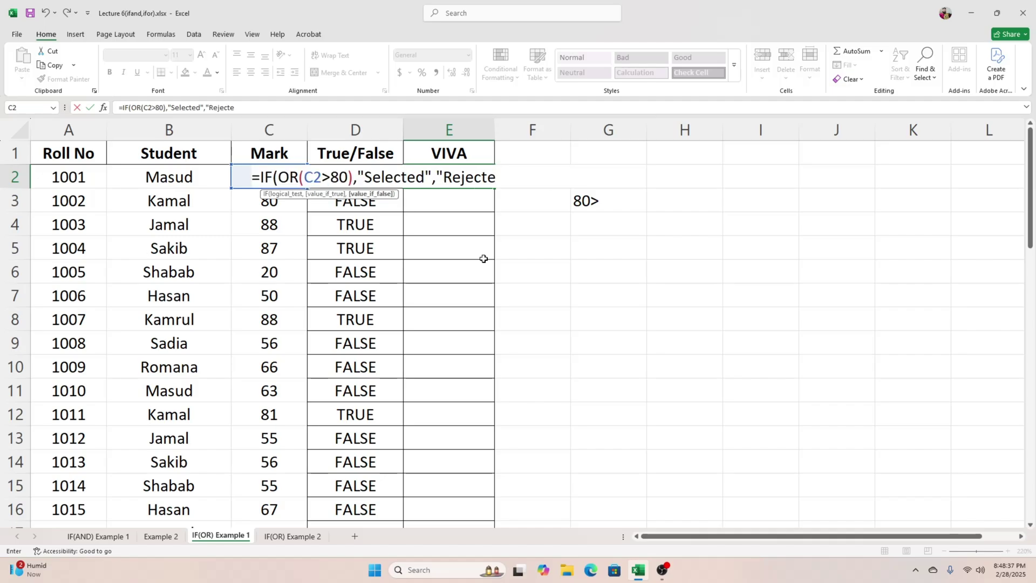
text(d")
text())
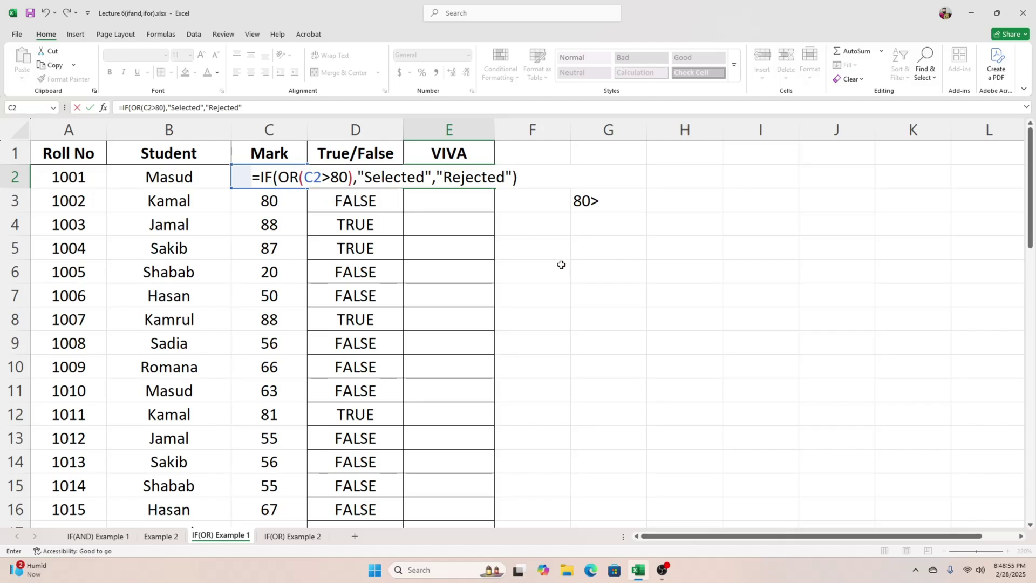
key(Return)
key(Up)
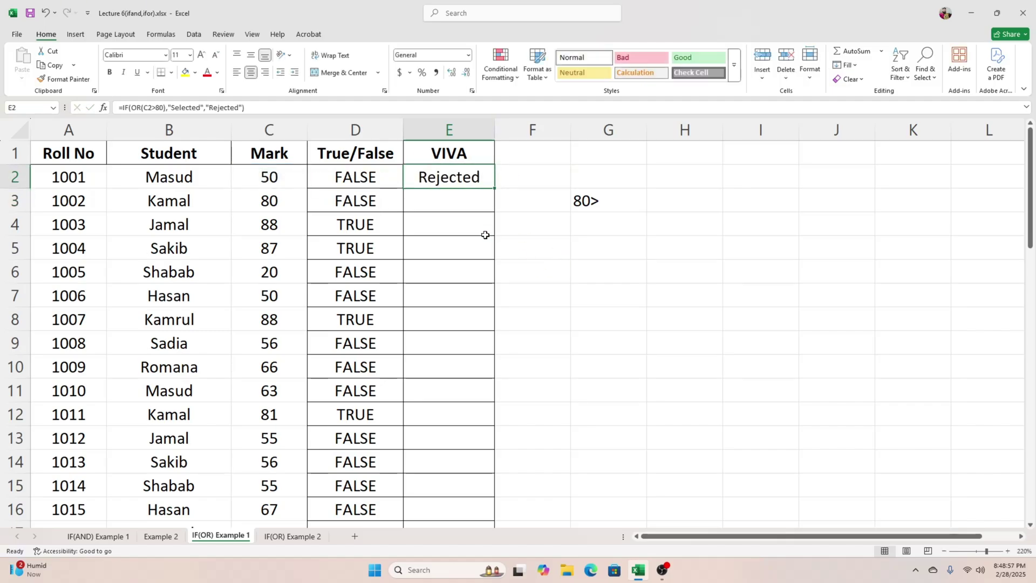
- Compare the True/False values in D2 to D4 with the neighbouring VIVA cells
click(381, 201)
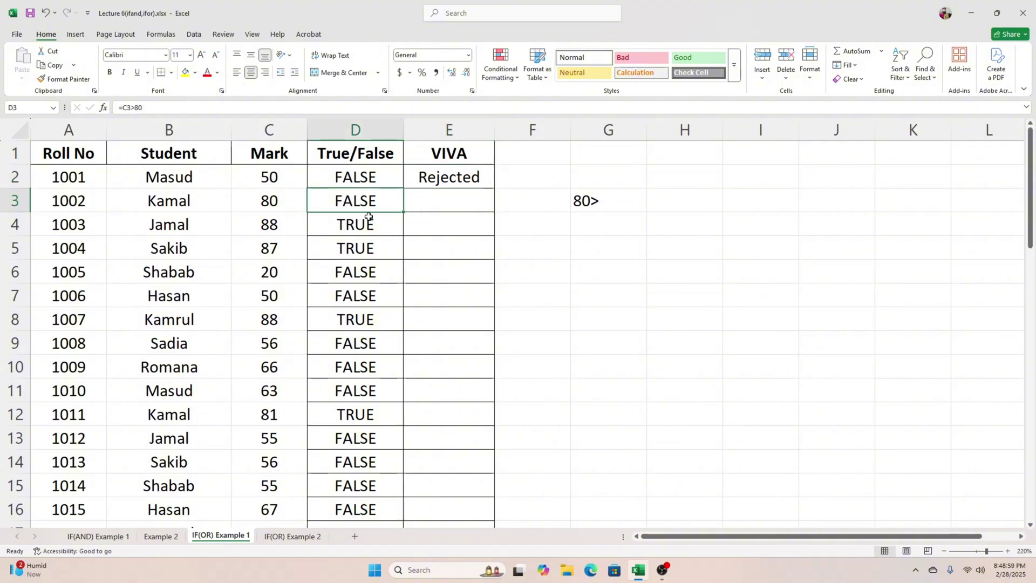
mouse_move(371, 180)
mouse_down()
mouse_move(373, 213)
mouse_move(369, 200)
mouse_up()
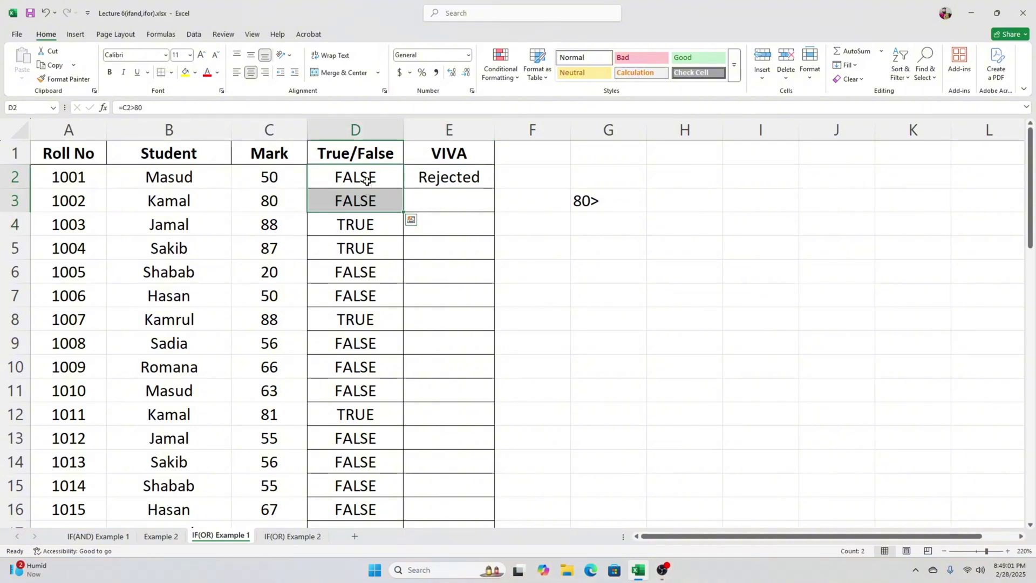
click(464, 202)
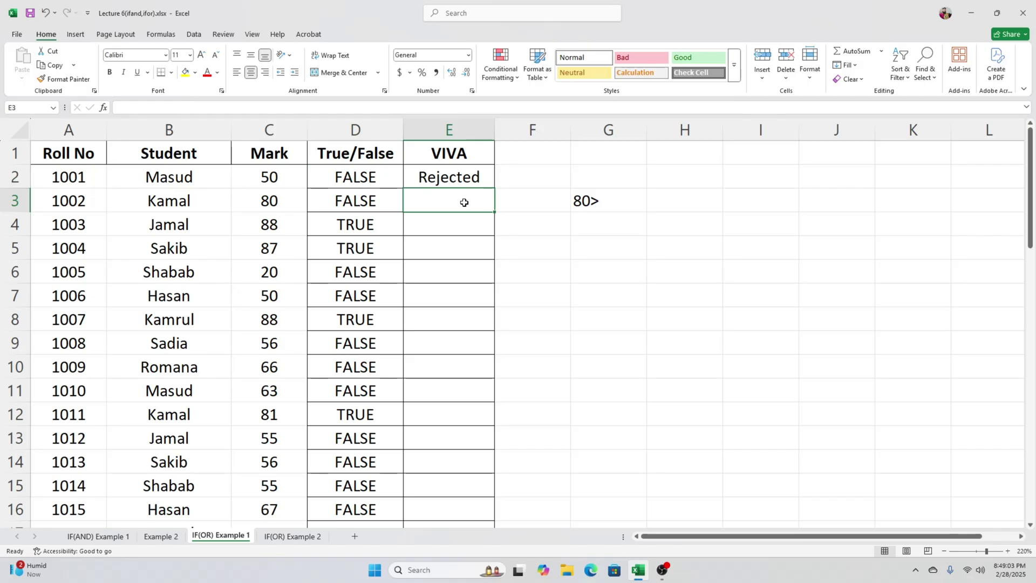
click(361, 228)
click(432, 225)
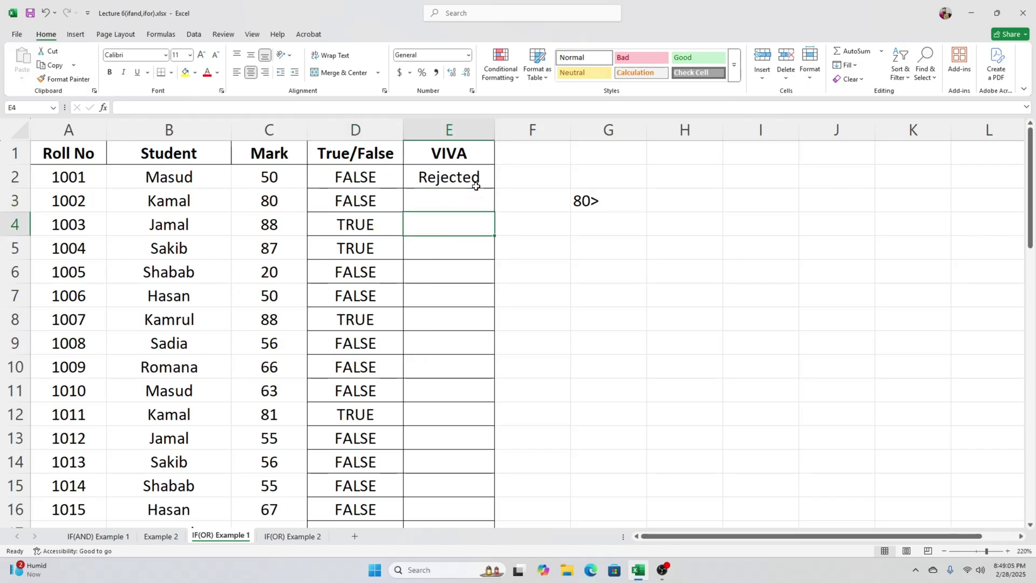
- Fill the VIVA formula from E2 down to E5 and check the results in E3 to E5
click(477, 186)
drag(494, 187, 492, 257)
click(479, 209)
click(467, 237)
click(465, 248)
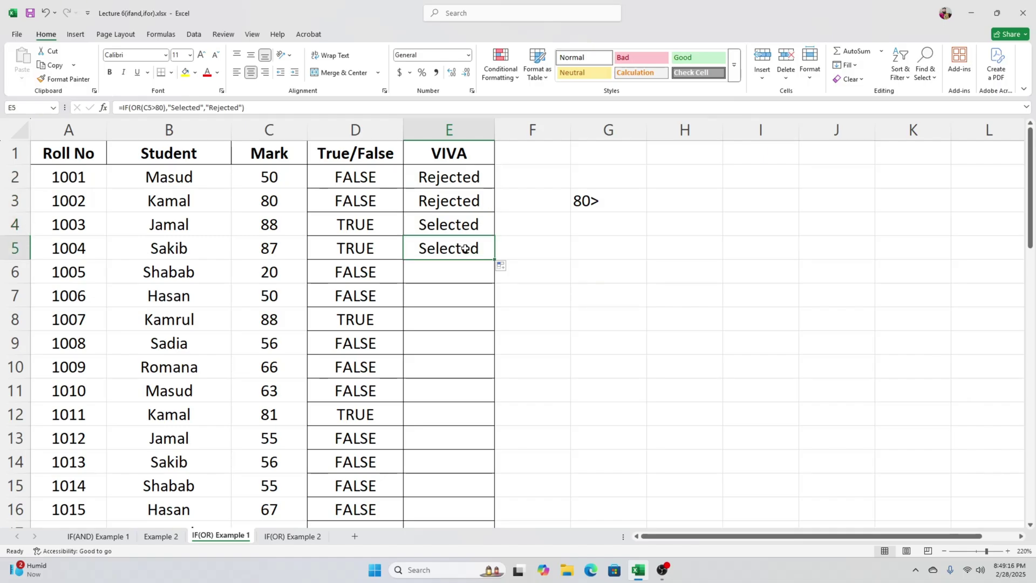
- Extend the VIVA formula from E2:E5 down to the last student row and review the filled results
drag(460, 180, 463, 245)
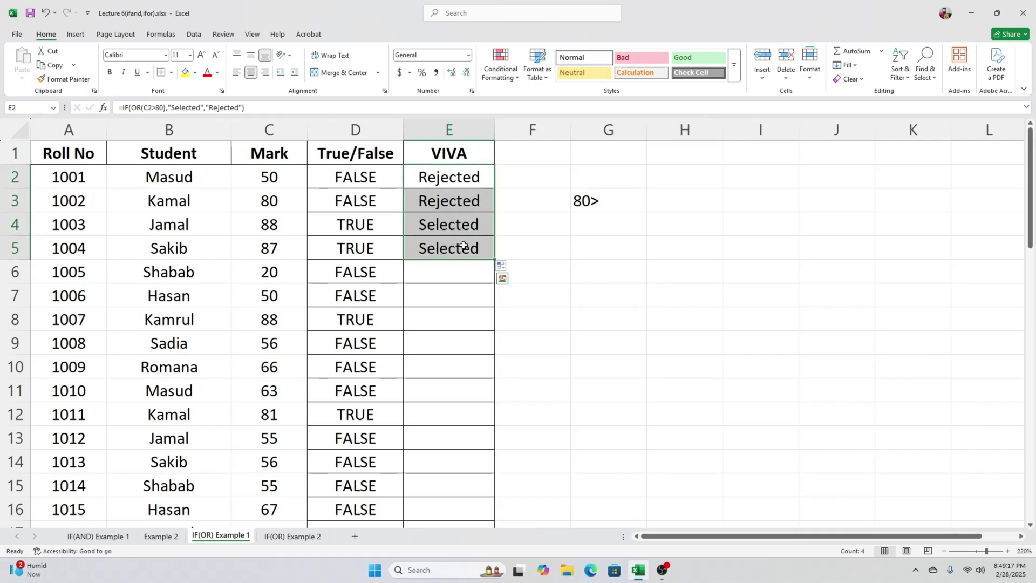
double_click(495, 261)
scroll(507, 235, down, 10)
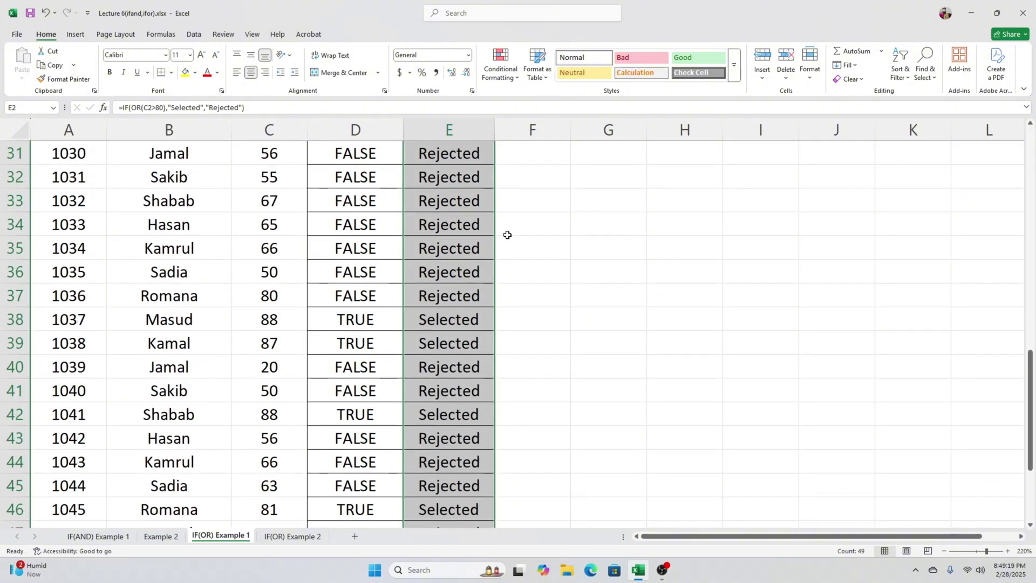
scroll(507, 235, down, 3)
scroll(507, 235, up, 13)
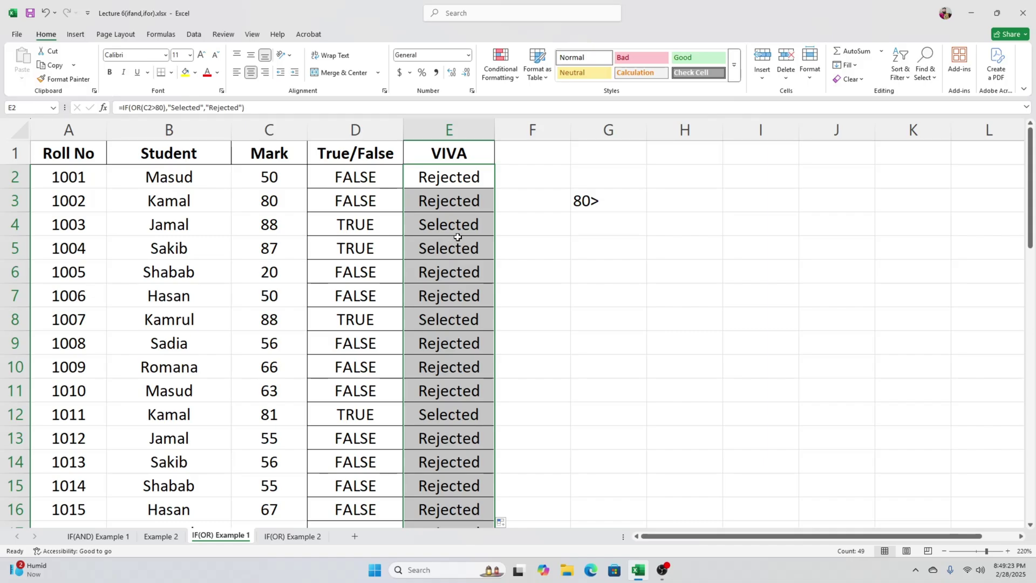
scroll(440, 193, down, 12)
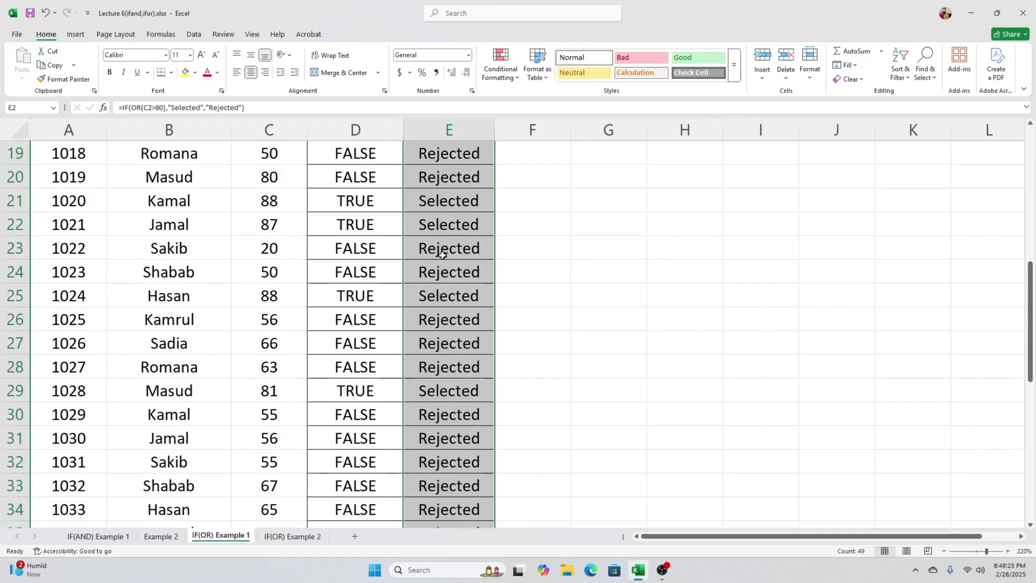
scroll(442, 255, up, 6)
scroll(442, 255, up, 6)
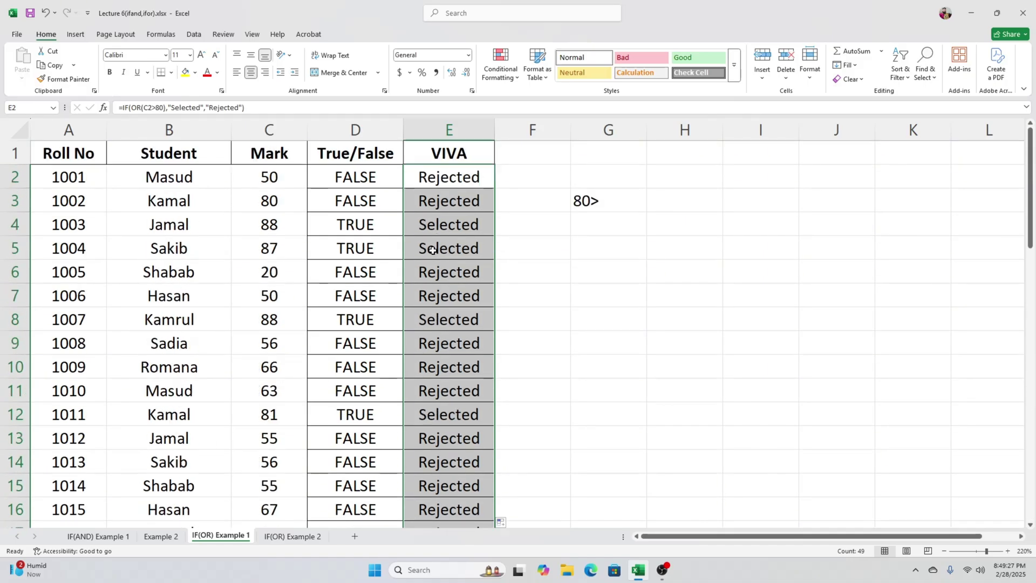
- Add a Text that Contains conditional format to the VIVA results, marking "Rejected" with Light Red Fill with Dark Red Text
click(500, 69)
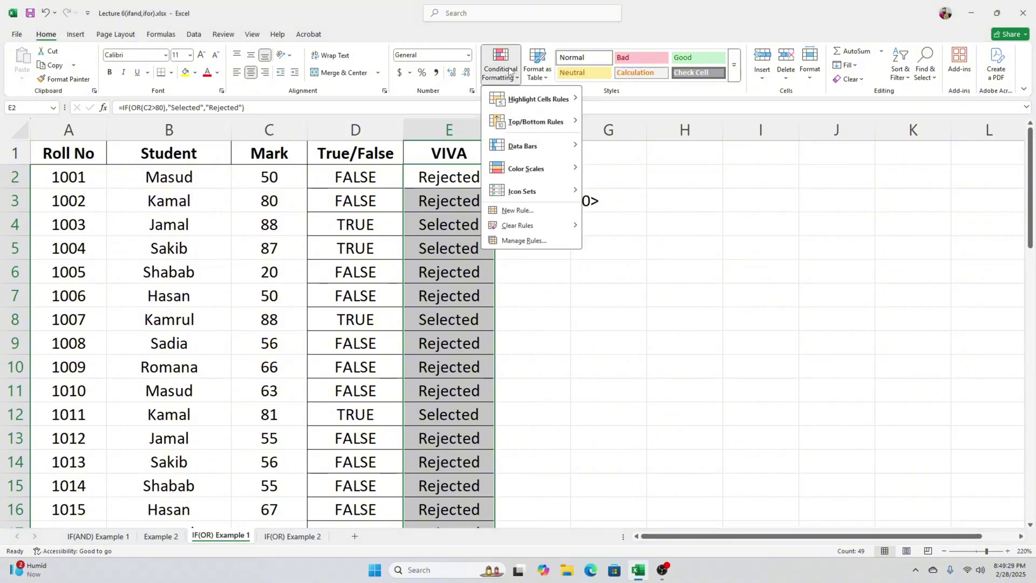
click(511, 74)
click(509, 77)
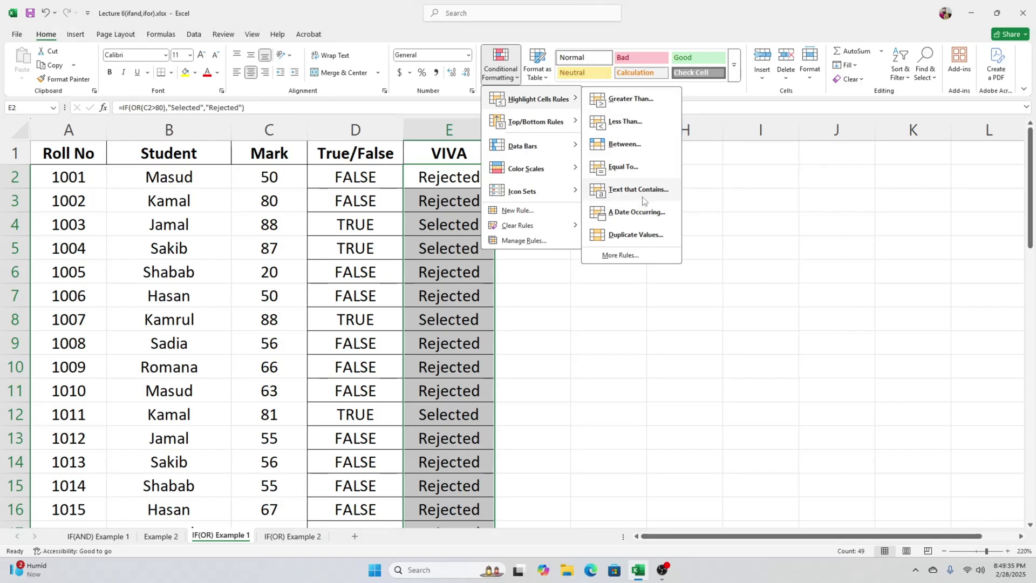
click(594, 194)
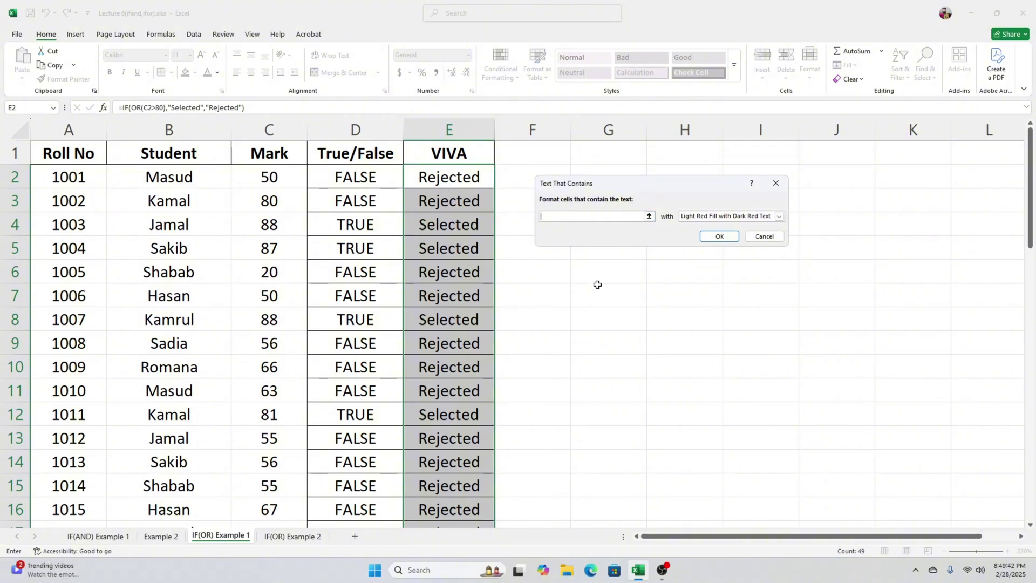
text(Rejected)
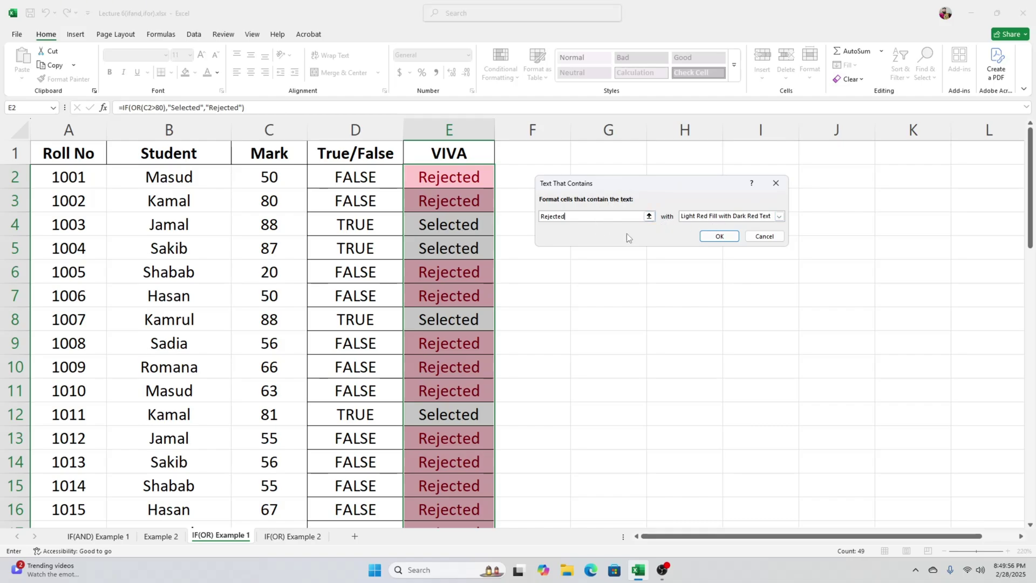
click(720, 235)
click(608, 224)
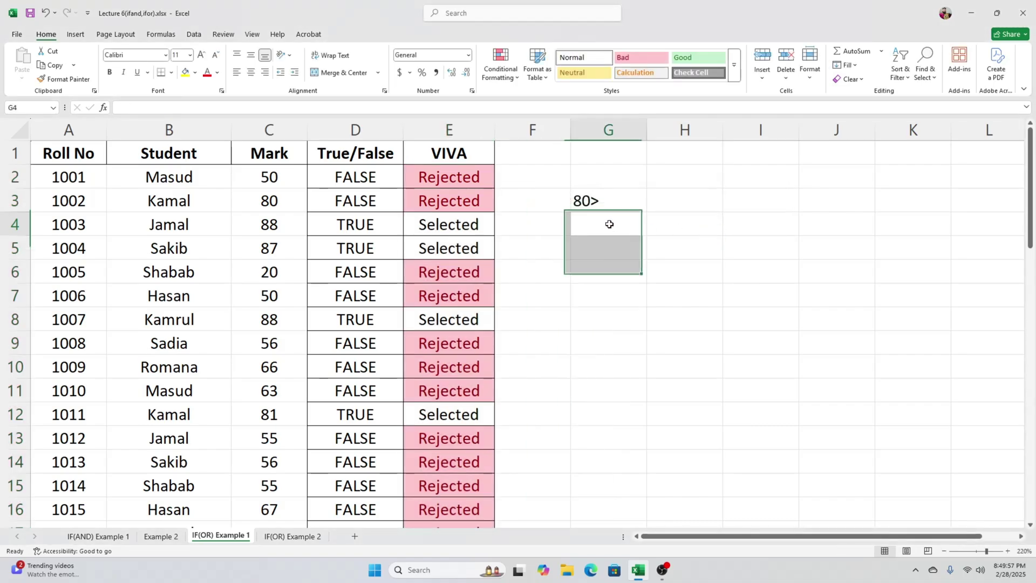
- Review the highlighting of the VIVA results from the first student row through the last
scroll(524, 272, down, 5)
scroll(525, 272, down, 9)
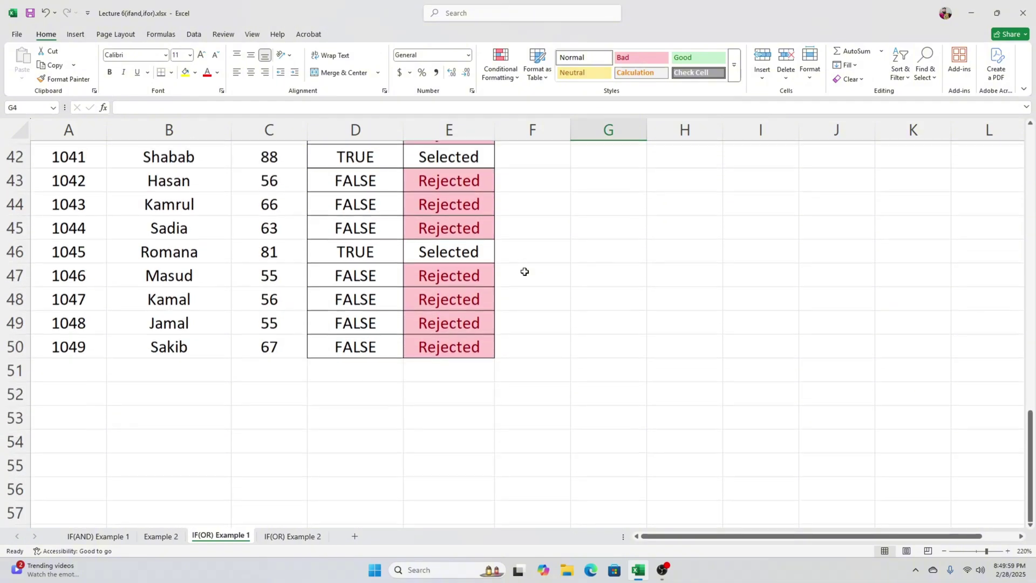
scroll(524, 271, up, 9)
scroll(524, 272, up, 5)
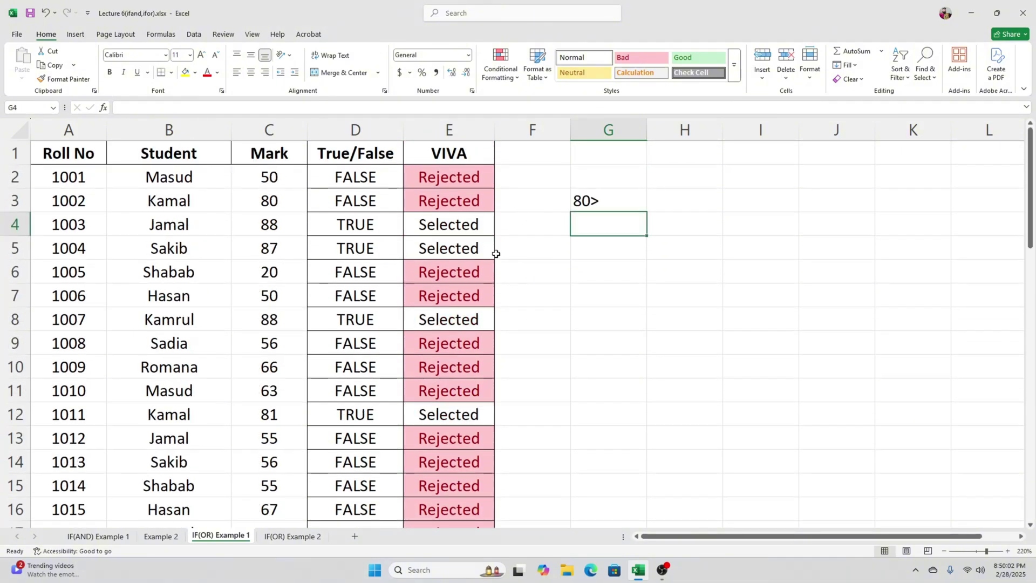
scroll(502, 262, down, 4)
scroll(504, 263, down, 5)
scroll(504, 263, up, 6)
scroll(505, 262, down, 8)
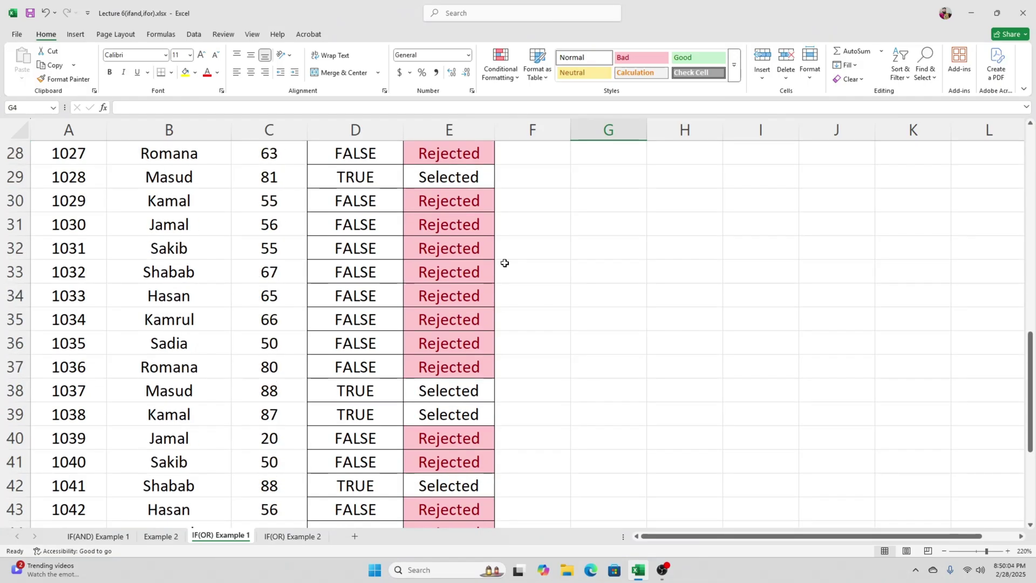
scroll(505, 263, up, 11)
click(529, 244)
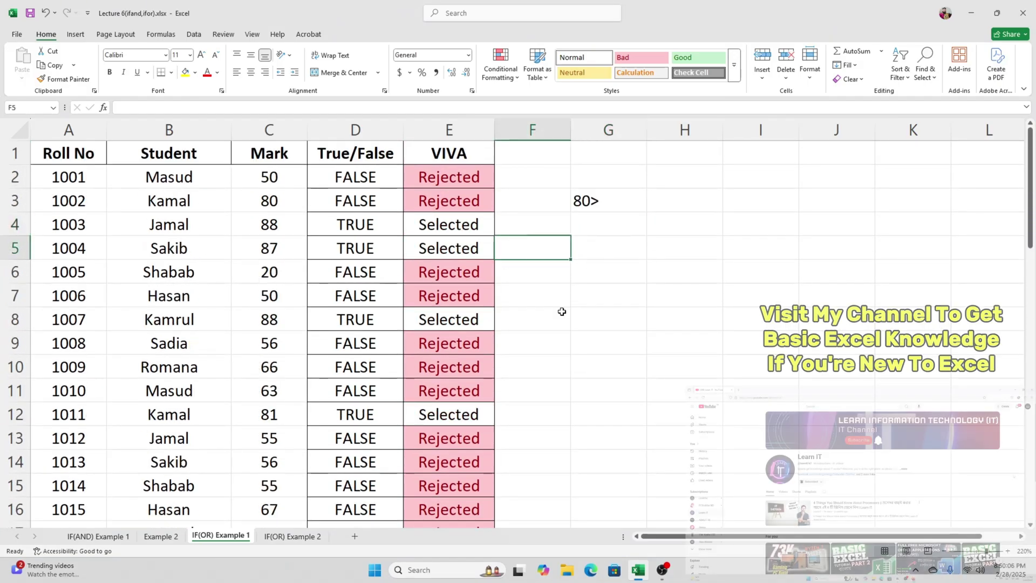
- Open the IF(OR) Example 2 sheet and examine its Result column and the Mark, Viva Mark and Job Experience values in row 2
click(294, 537)
scroll(413, 465, down, 10)
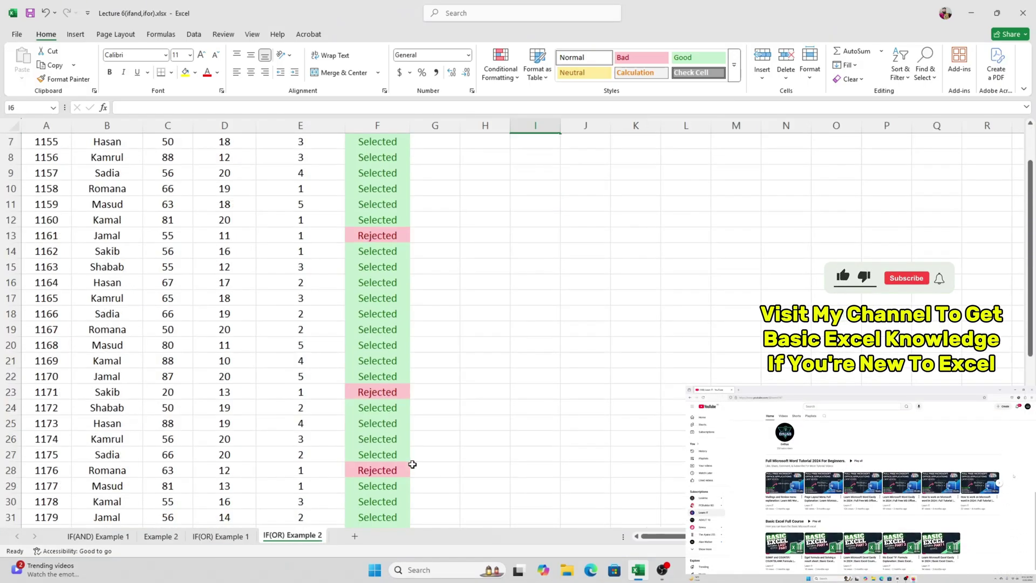
scroll(415, 464, up, 10)
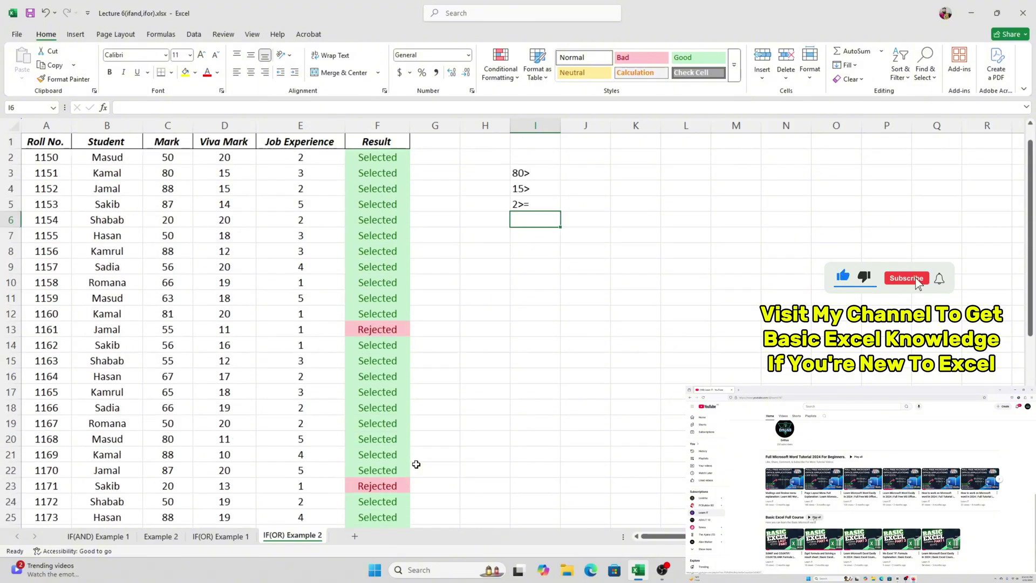
click(599, 200)
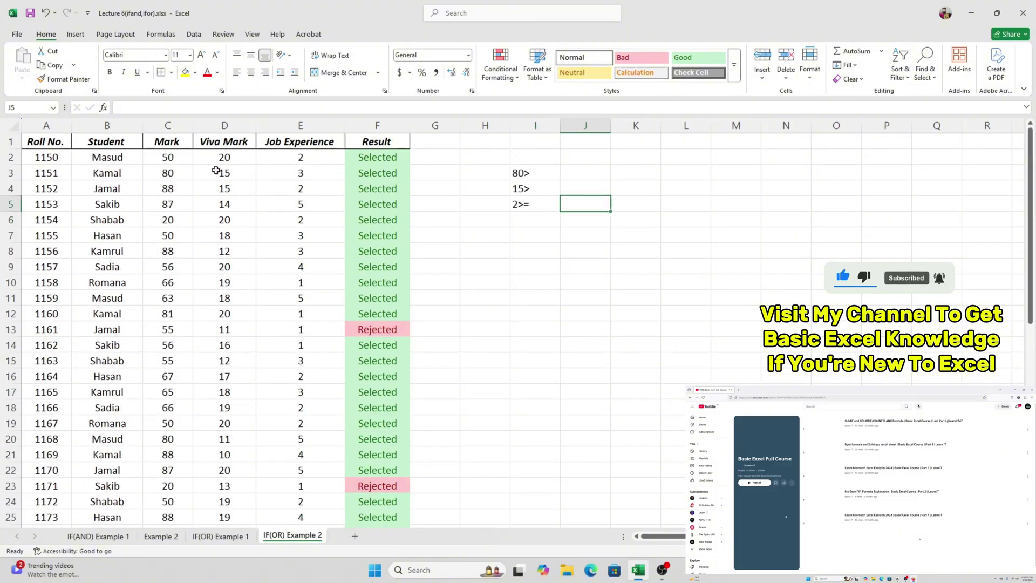
drag(160, 158, 292, 161)
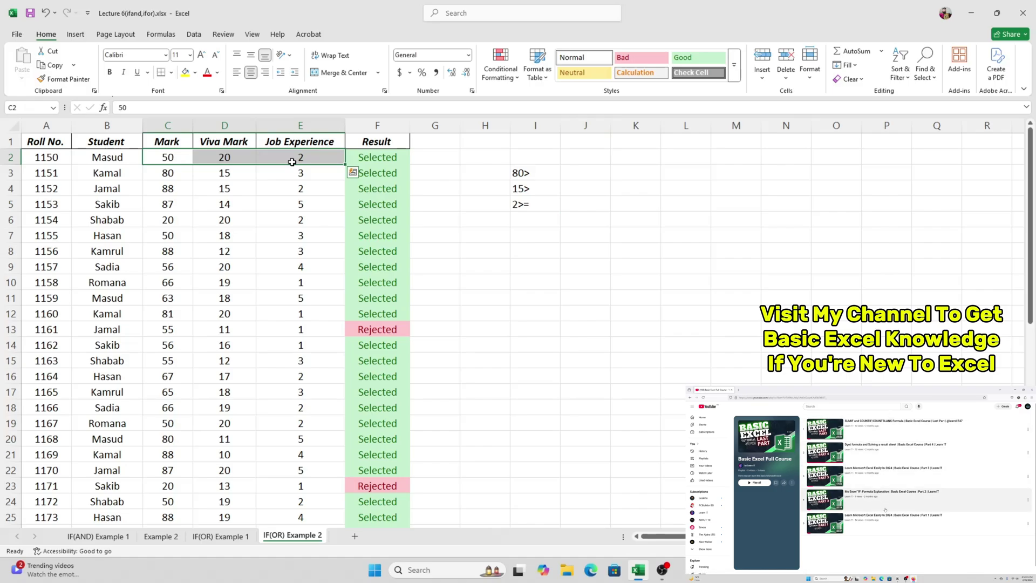
click(483, 208)
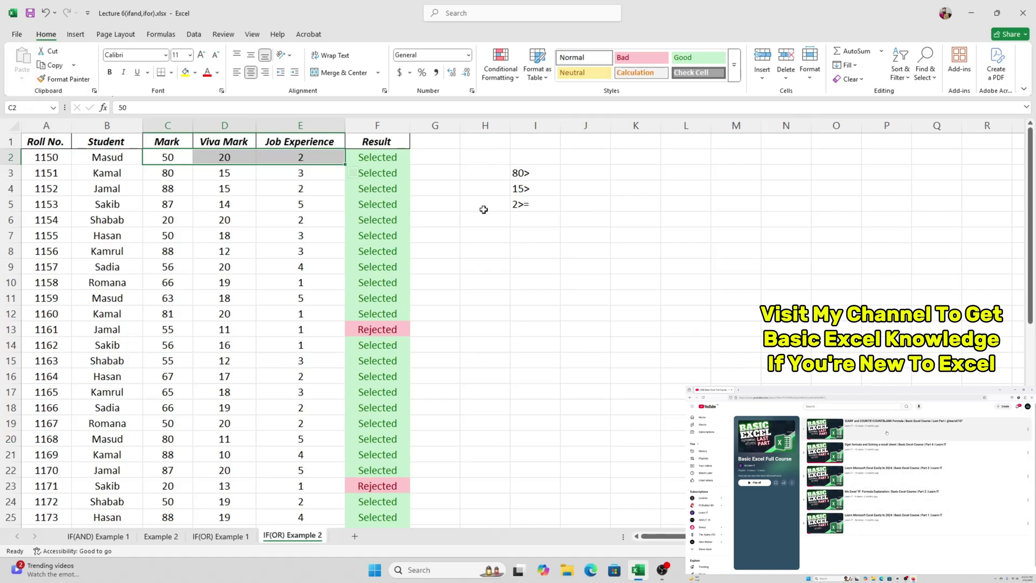
- Compare row 2's Mark, Viva Mark and Job Experience with the criteria in I3:I5, and inspect the rejected result in F13
click(168, 157)
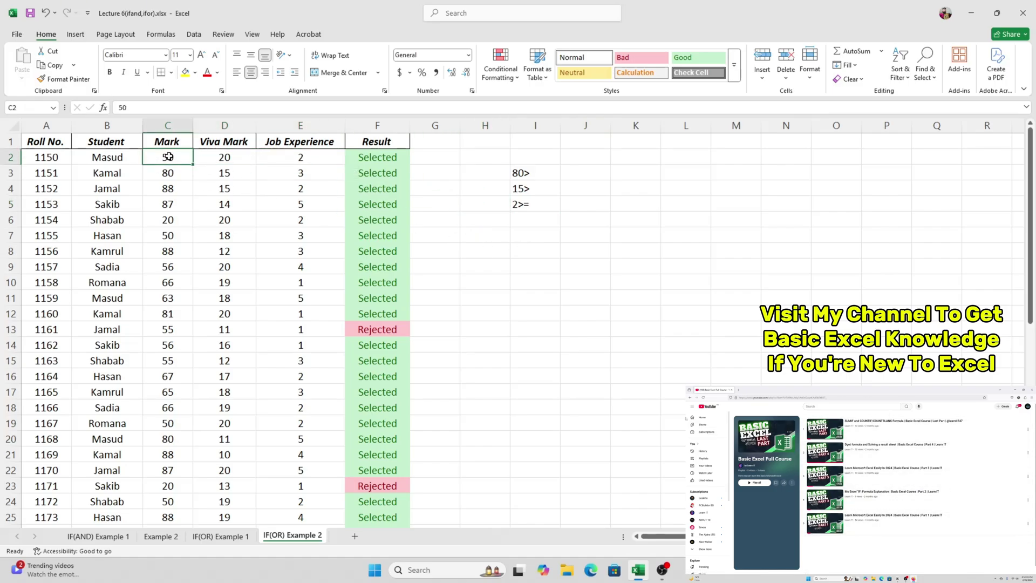
click(531, 171)
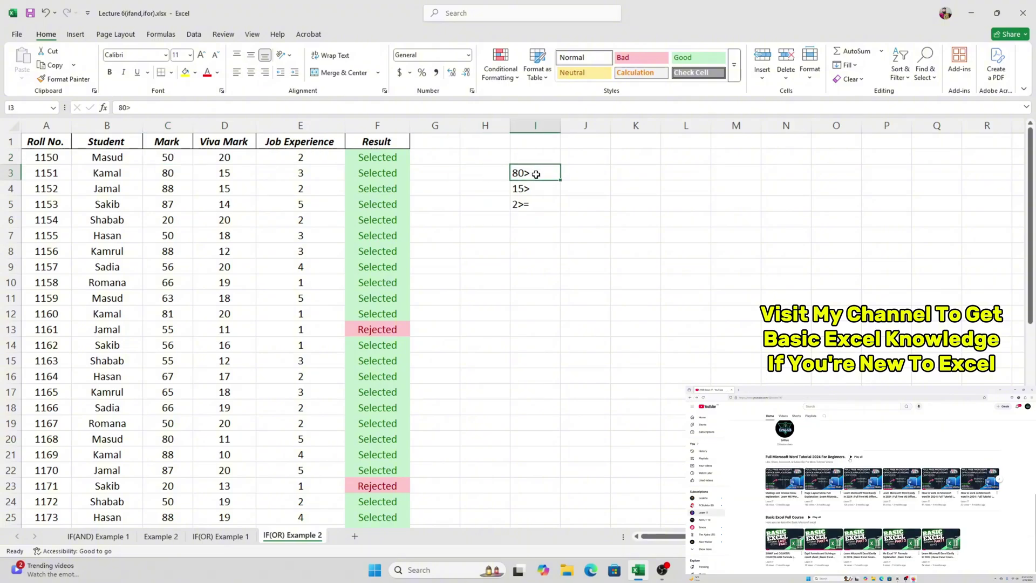
click(230, 158)
click(528, 188)
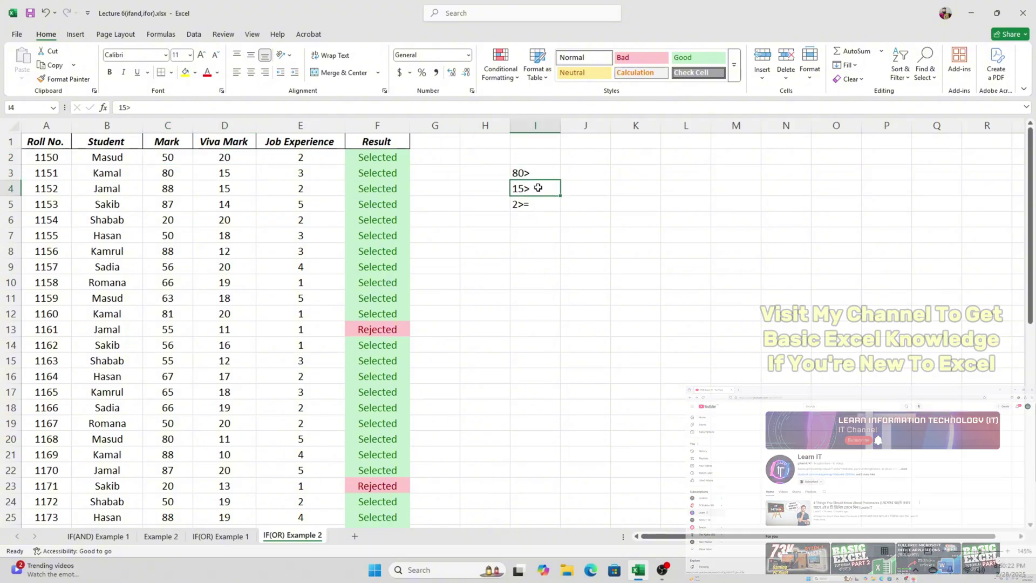
click(290, 159)
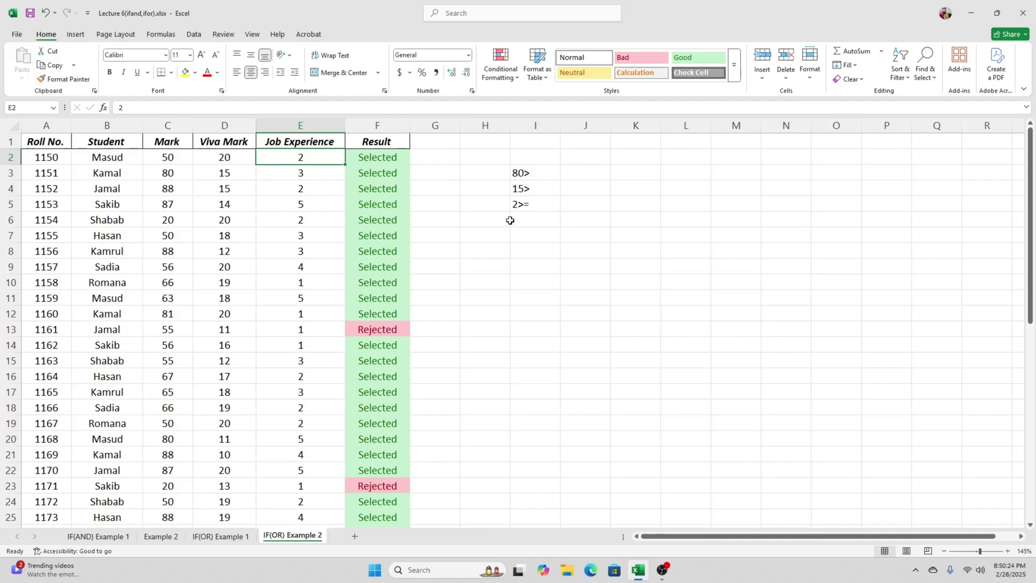
click(540, 203)
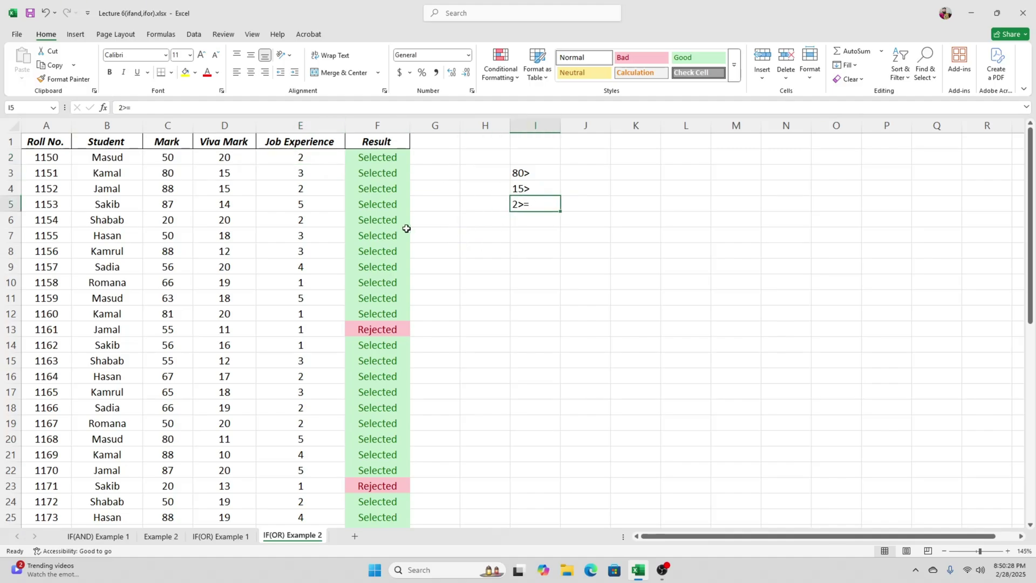
click(367, 333)
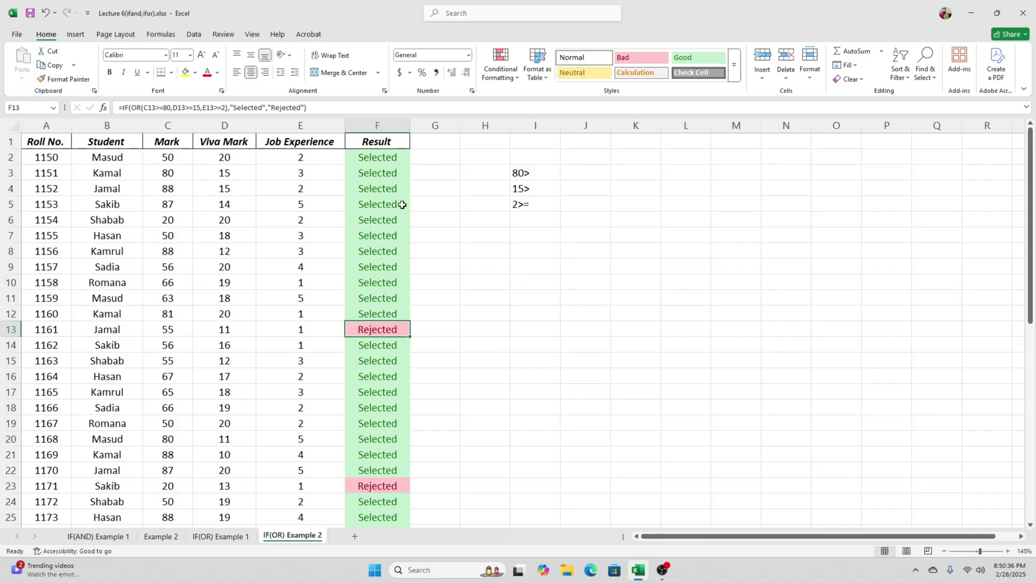
- Examine the Mark, Viva Mark and Job Experience values in C2:E2 together with the Result formula in F2
click(165, 156)
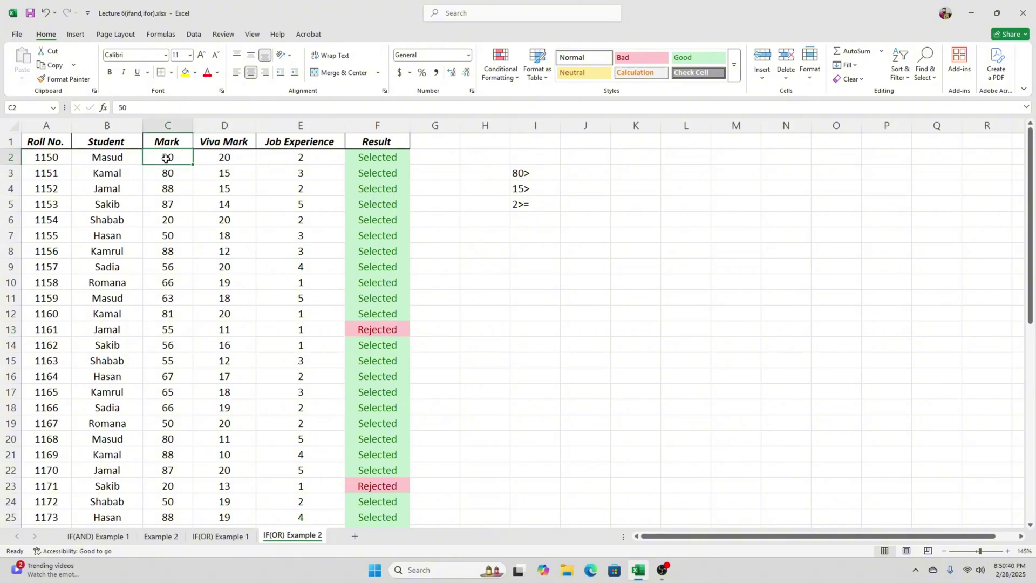
click(229, 159)
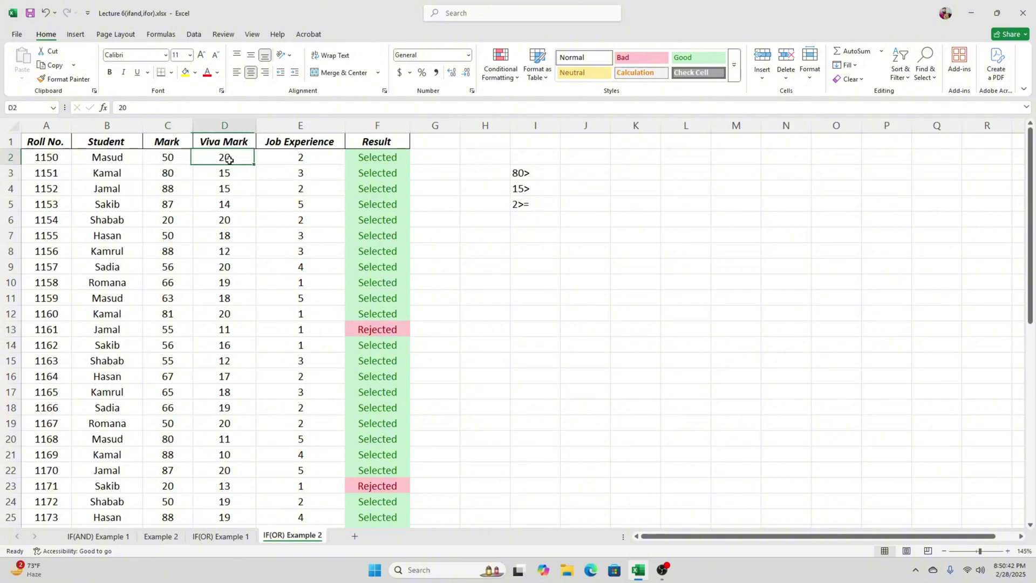
click(293, 156)
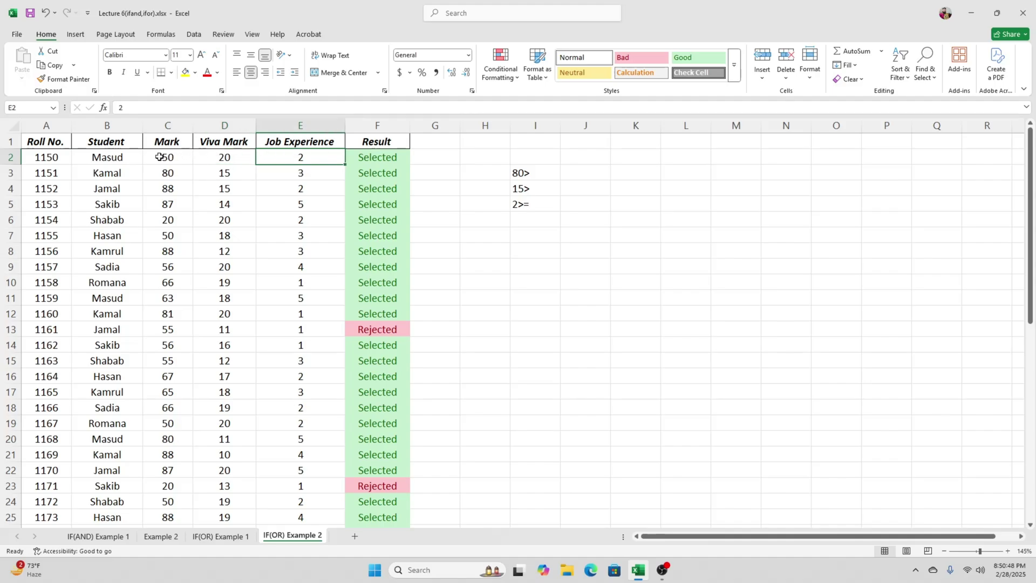
drag(159, 157, 280, 155)
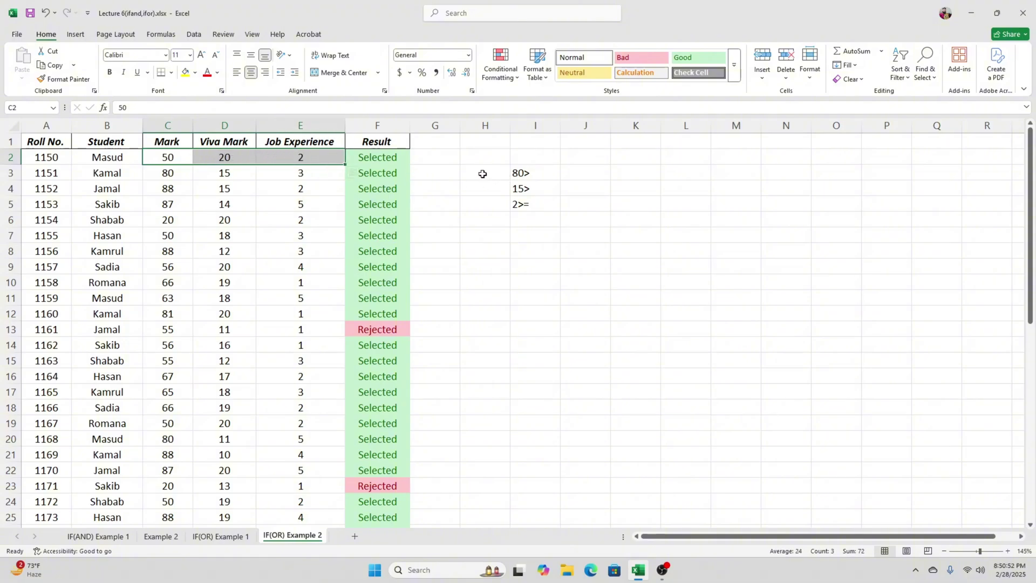
click(482, 174)
drag(164, 156, 294, 157)
click(170, 159)
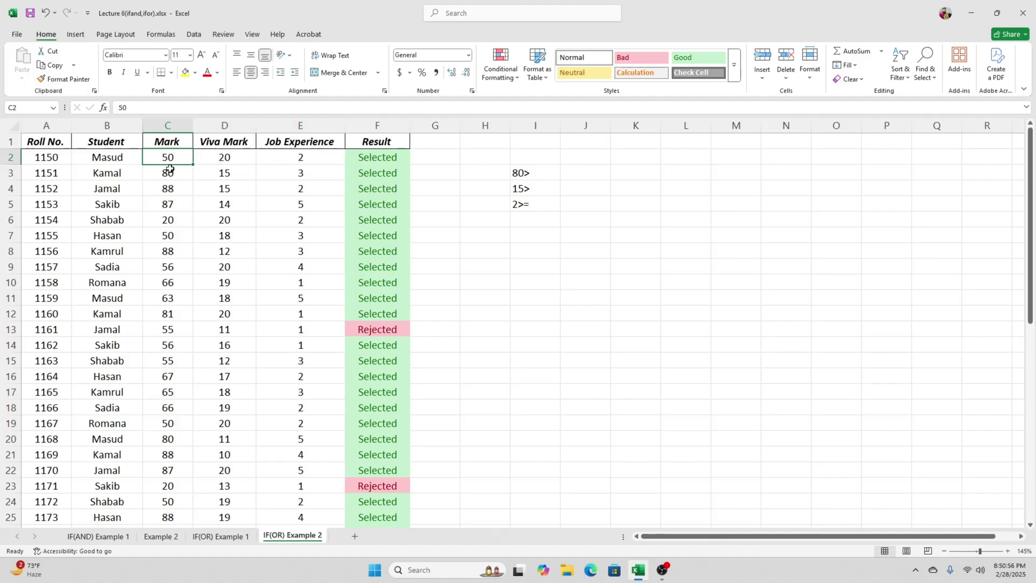
click(228, 158)
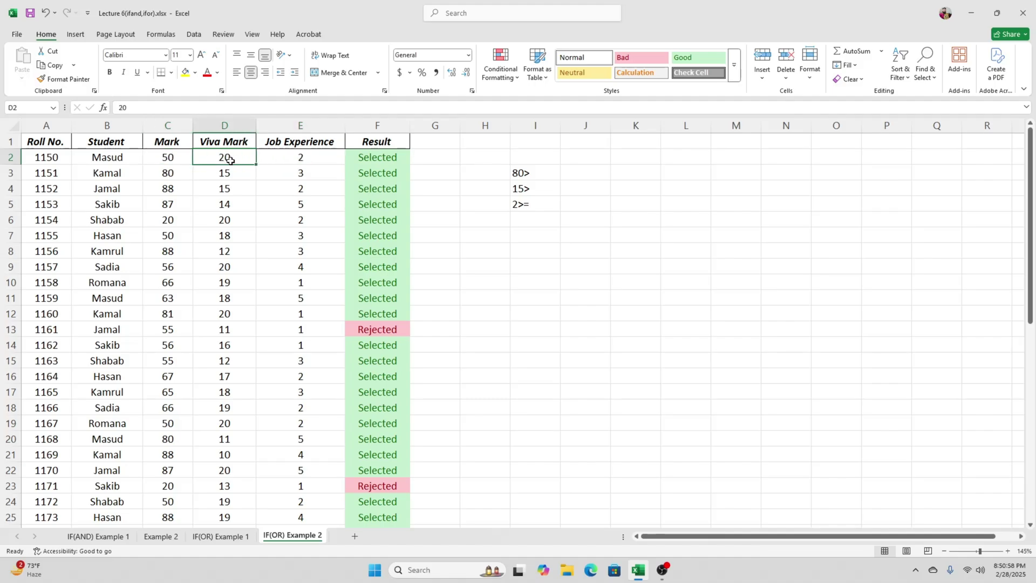
click(299, 158)
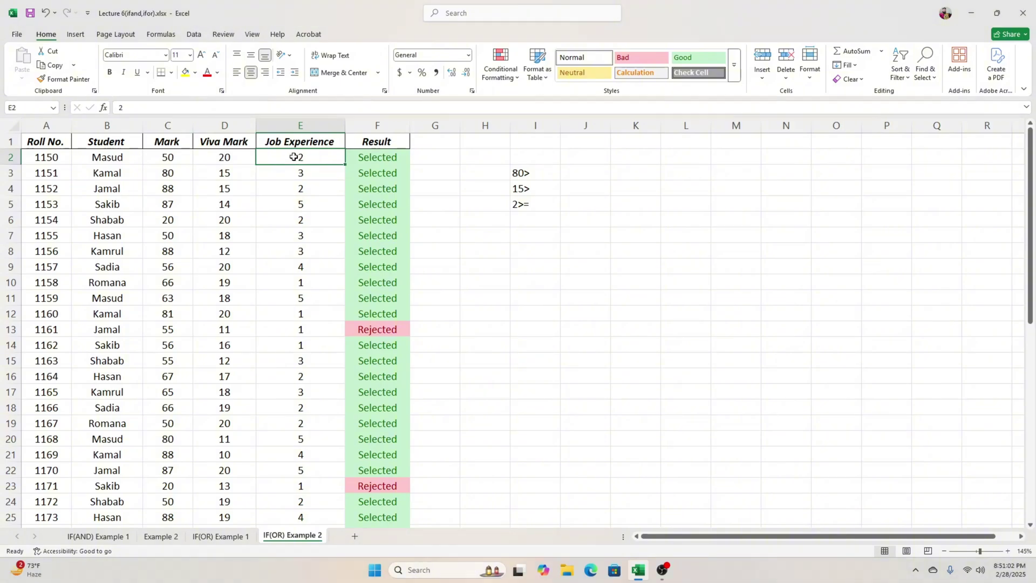
click(397, 157)
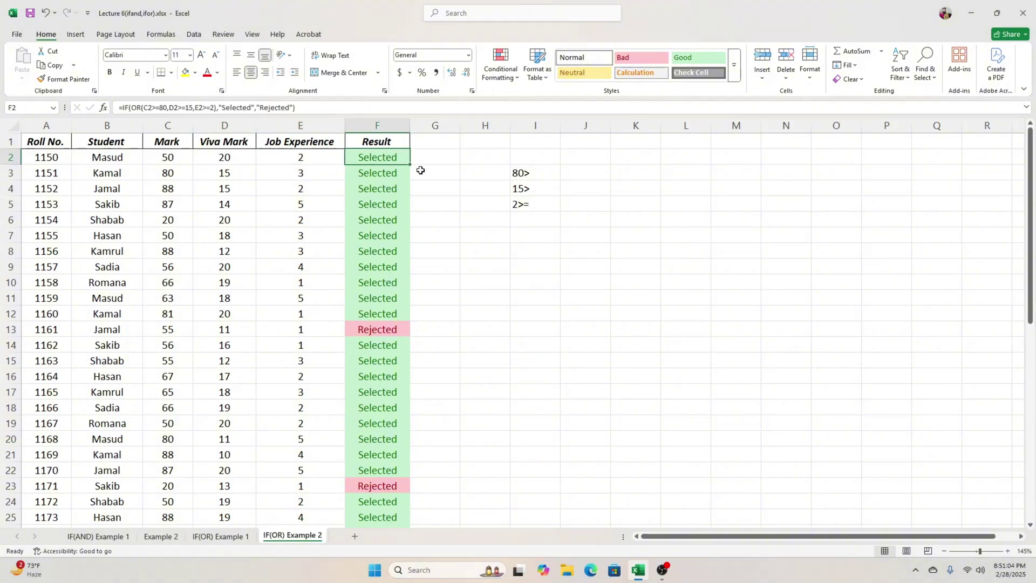
drag(178, 158, 309, 155)
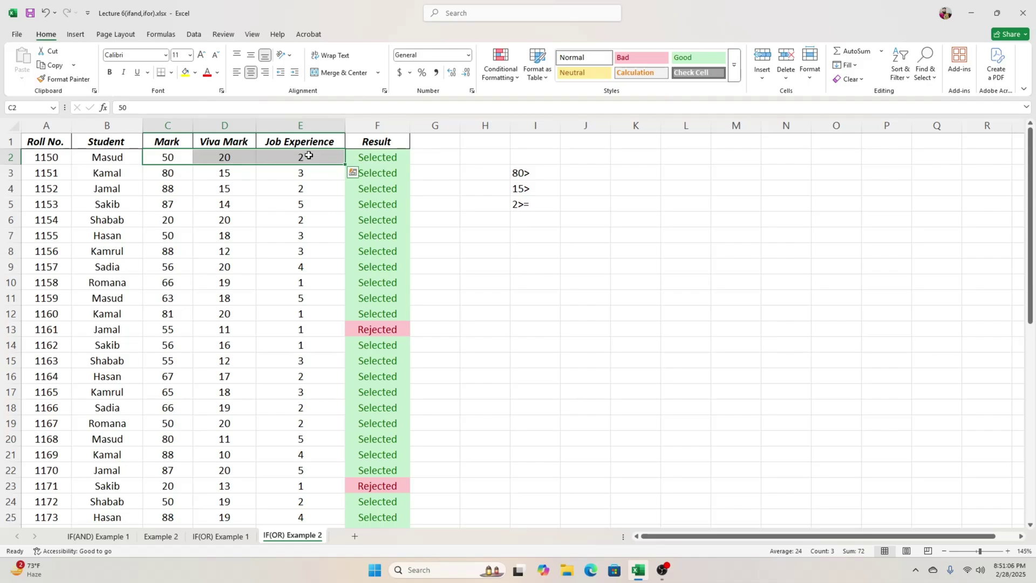
click(429, 162)
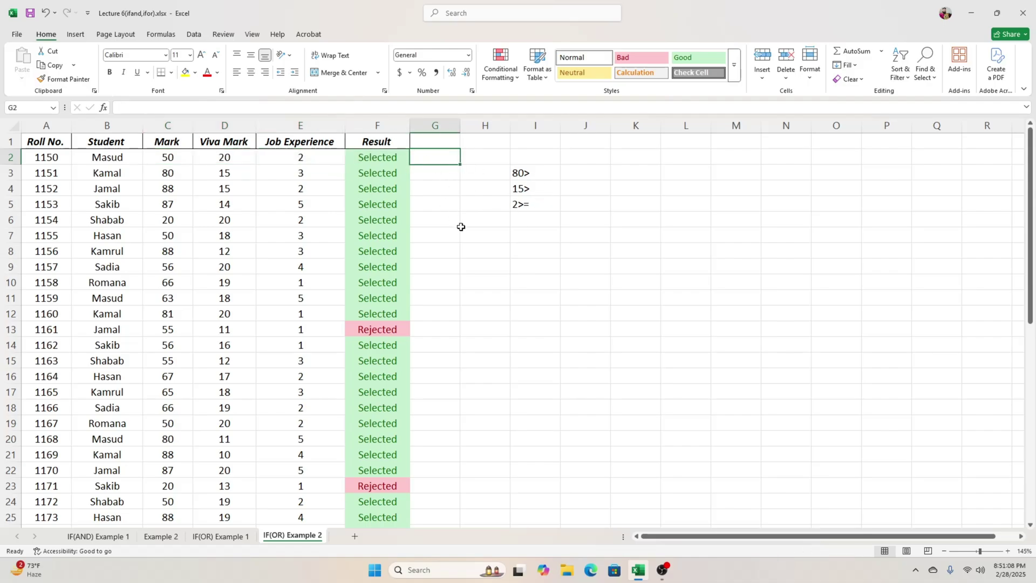
- Clear the Result column from F2 down to the last student row
click(386, 156)
key(ctrl+shift+Down)
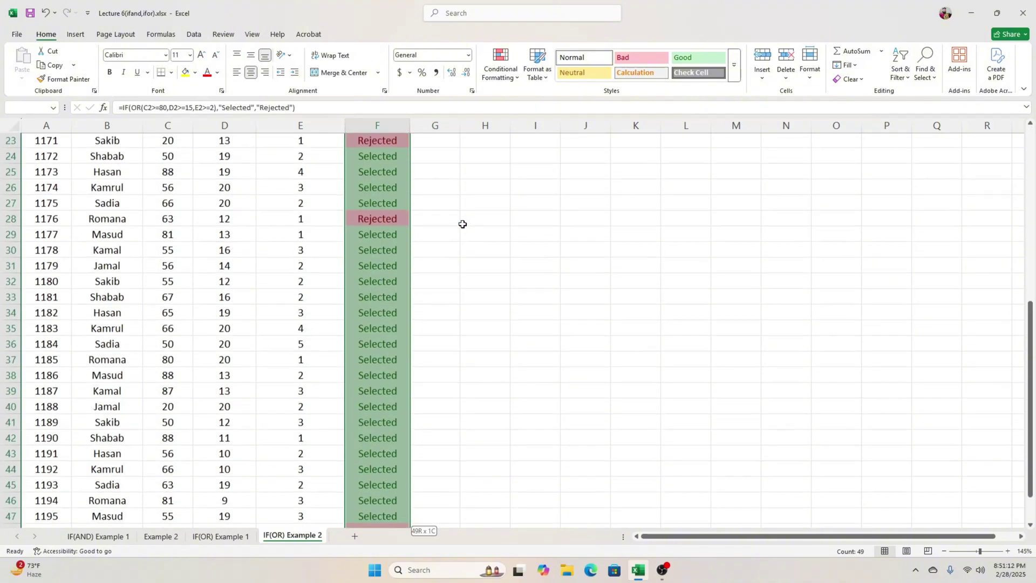
scroll(463, 225, up, 10)
key(Delete)
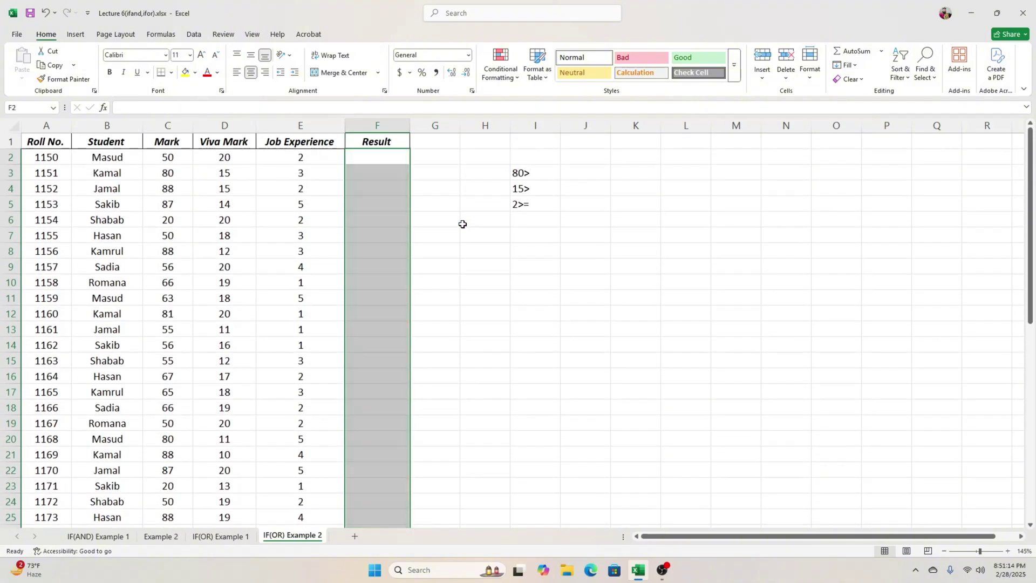
click(470, 202)
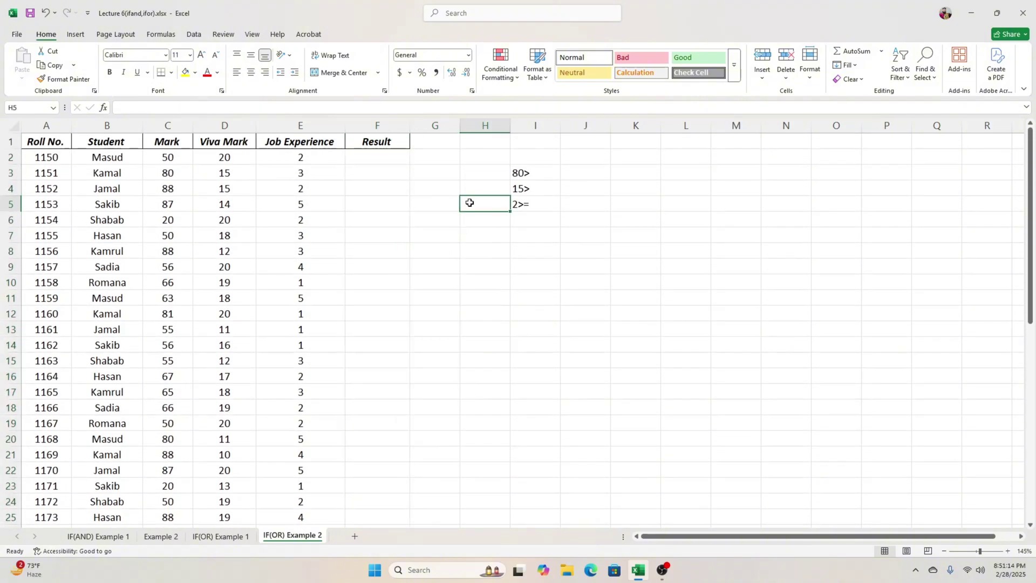
- Begin an IF formula in Result cell F2 with a nested OR function as its logical test
click(390, 157)
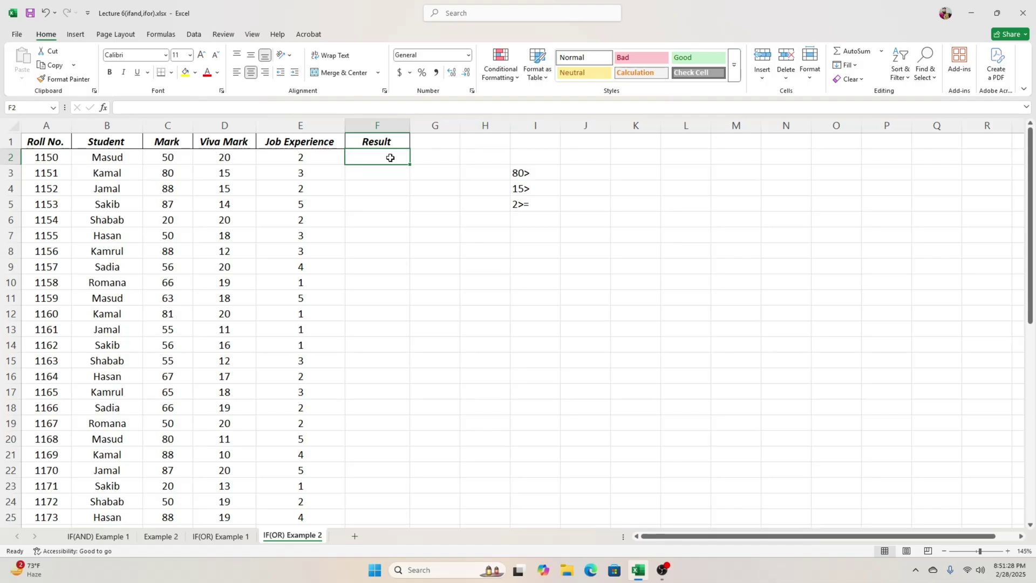
click(394, 171)
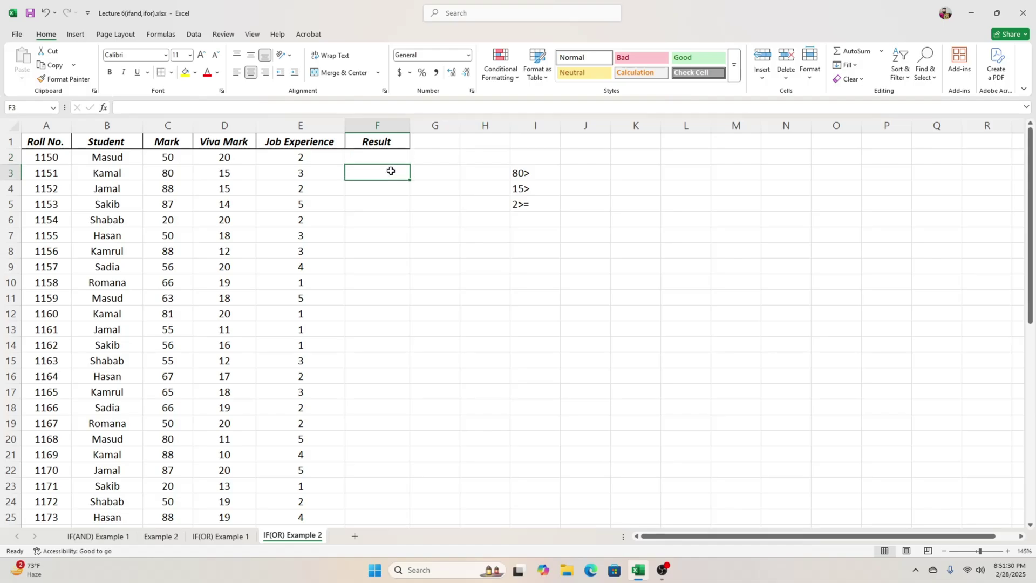
click(385, 155)
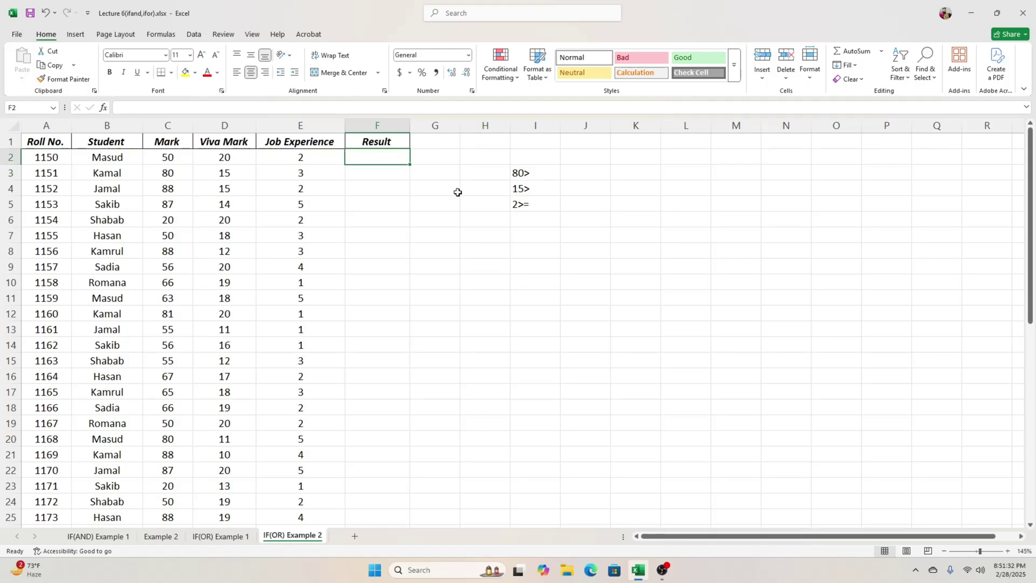
text(=if)
key(Tab)
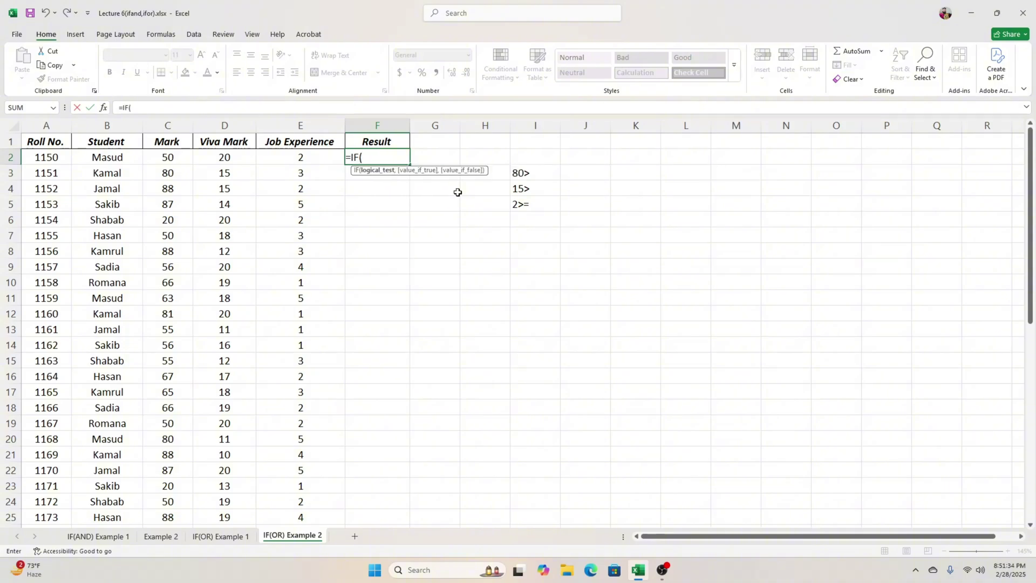
text(or)
key(Tab)
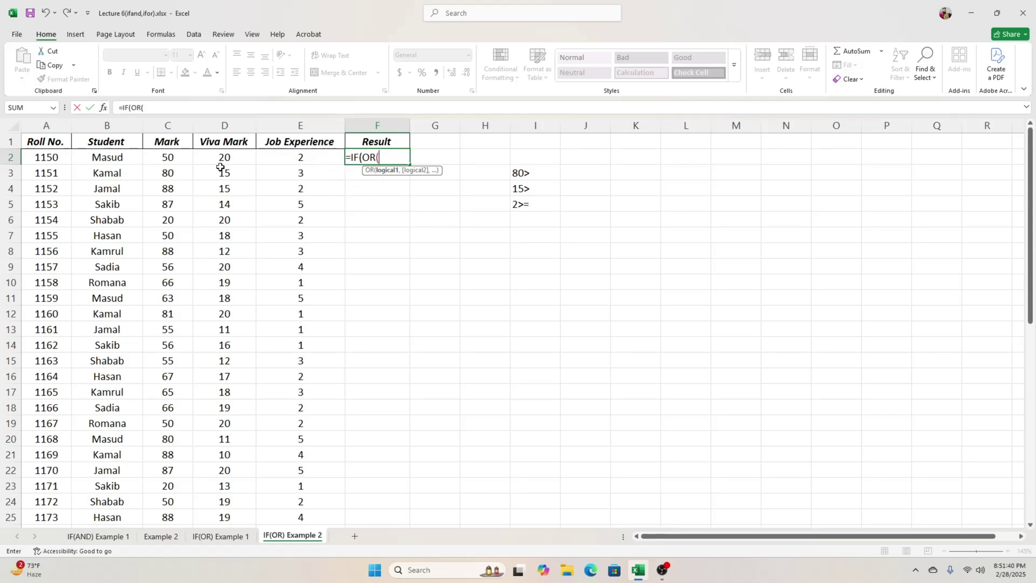
- Add the conditions C2>80, D2>15 and E2>=2 to the OR function and close its parenthesis
click(159, 157)
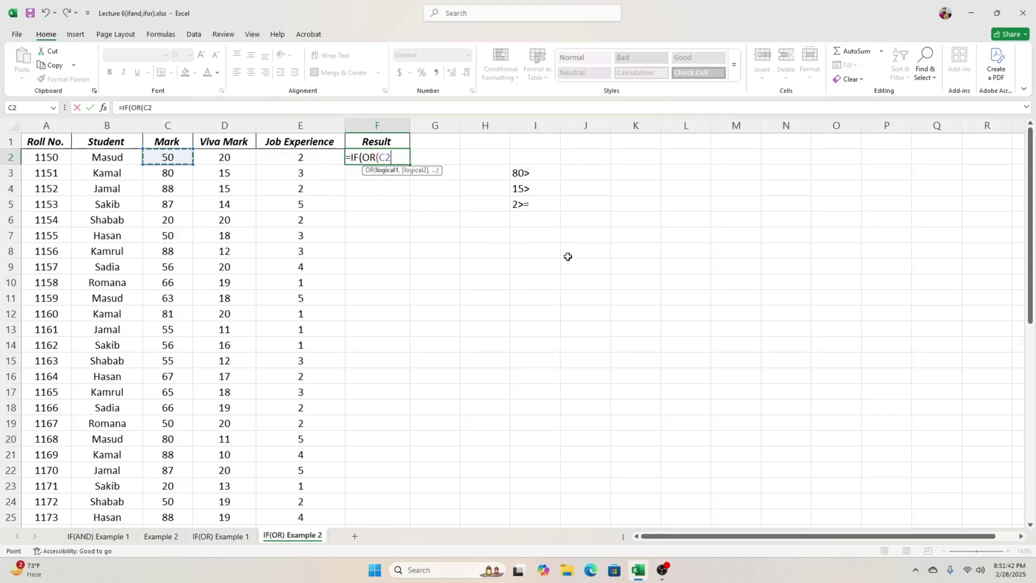
text(>80,)
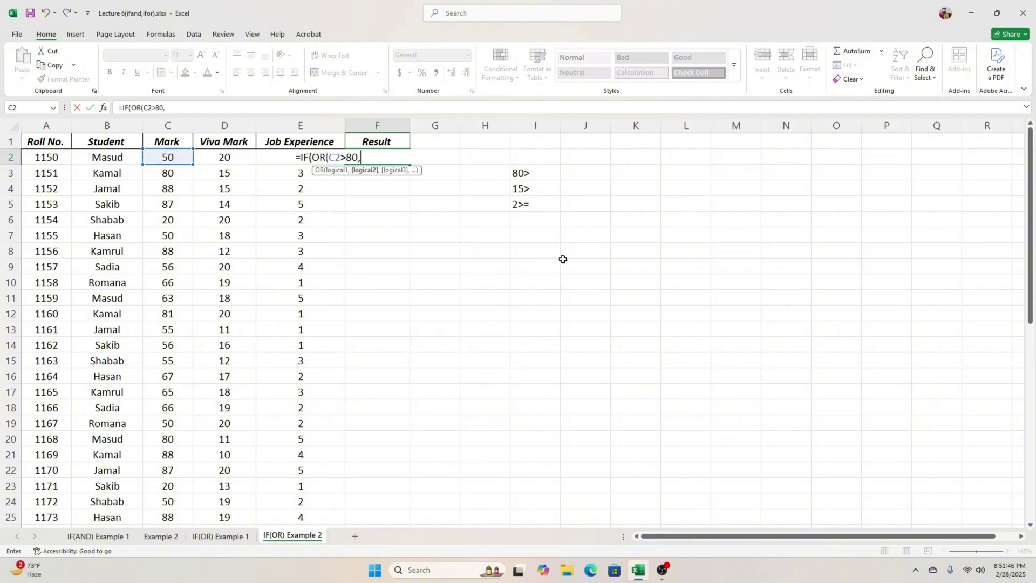
click(242, 156)
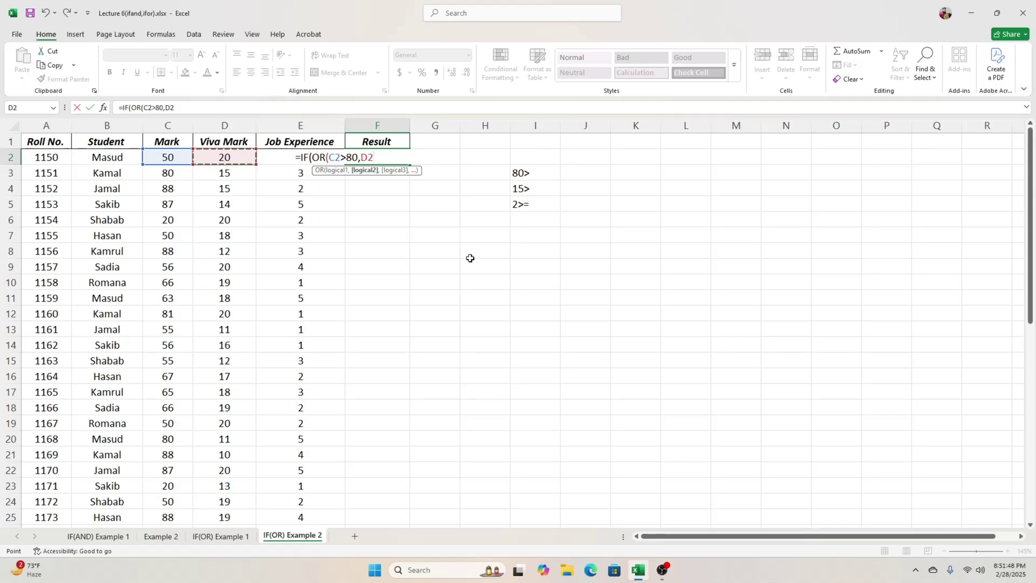
text(>15,)
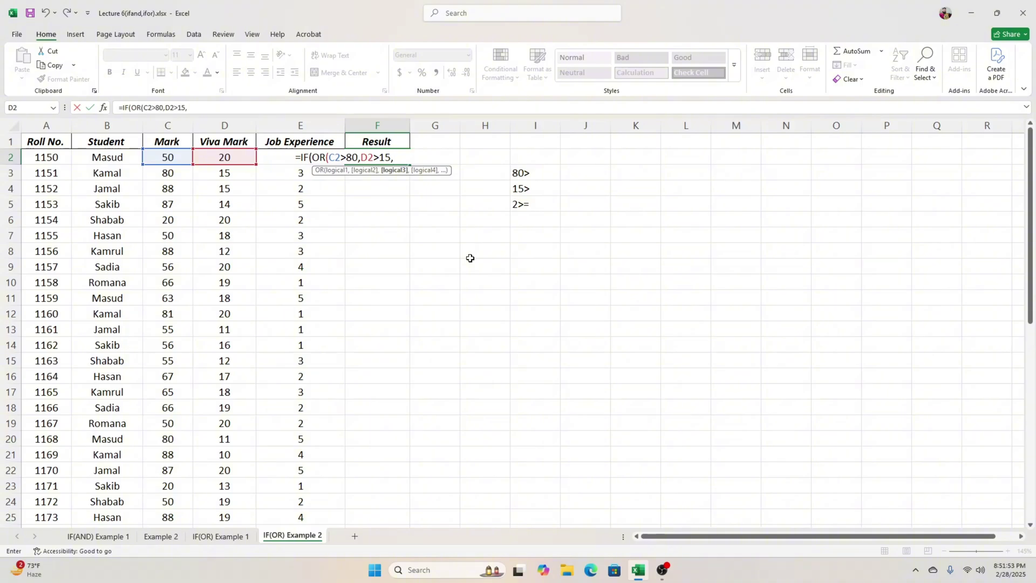
click(281, 160)
text(>=2)
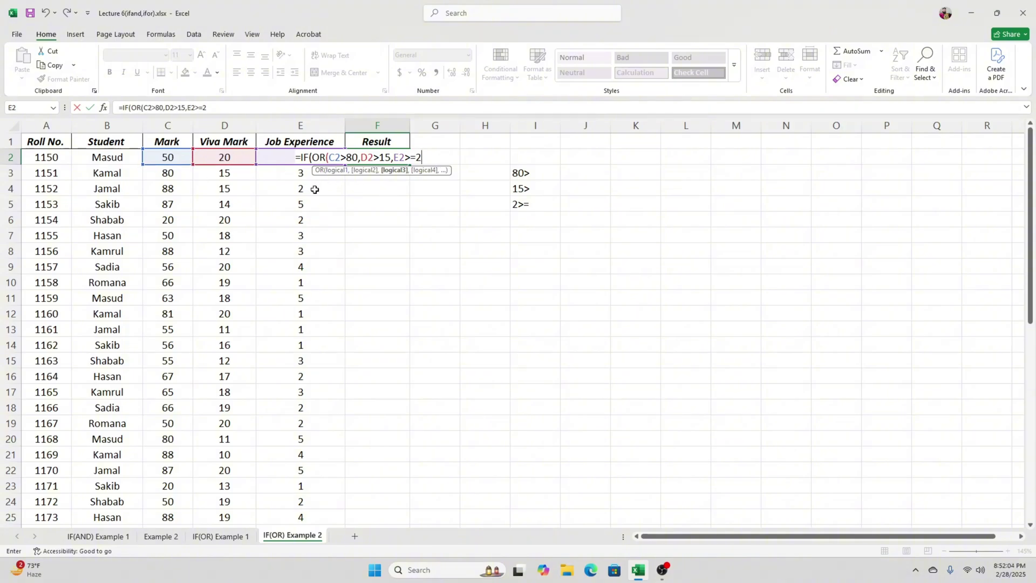
text())
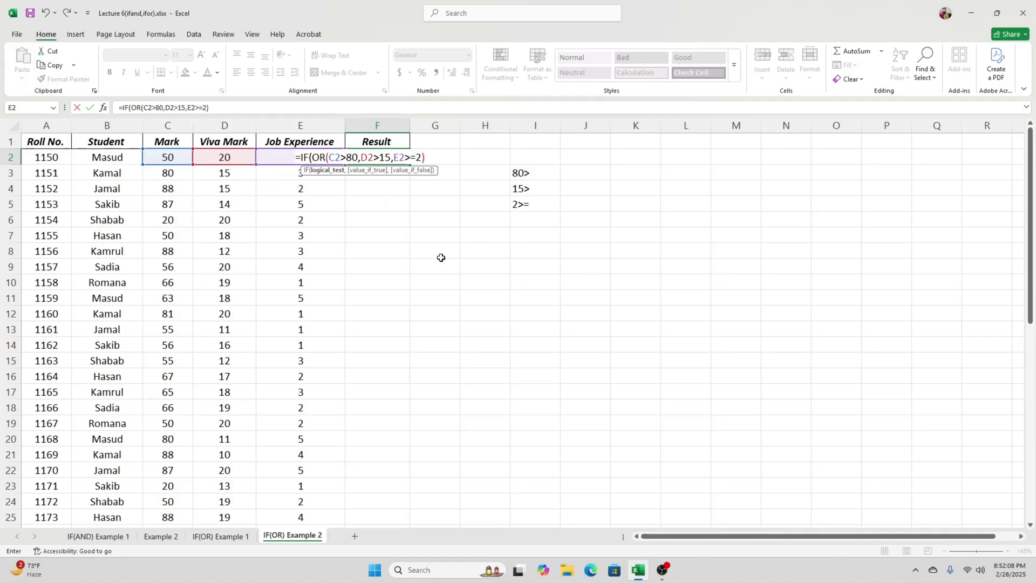
- Complete the F2 formula with "Selected" as the true value and "Rejected" as the false value, and enter it
text(,)
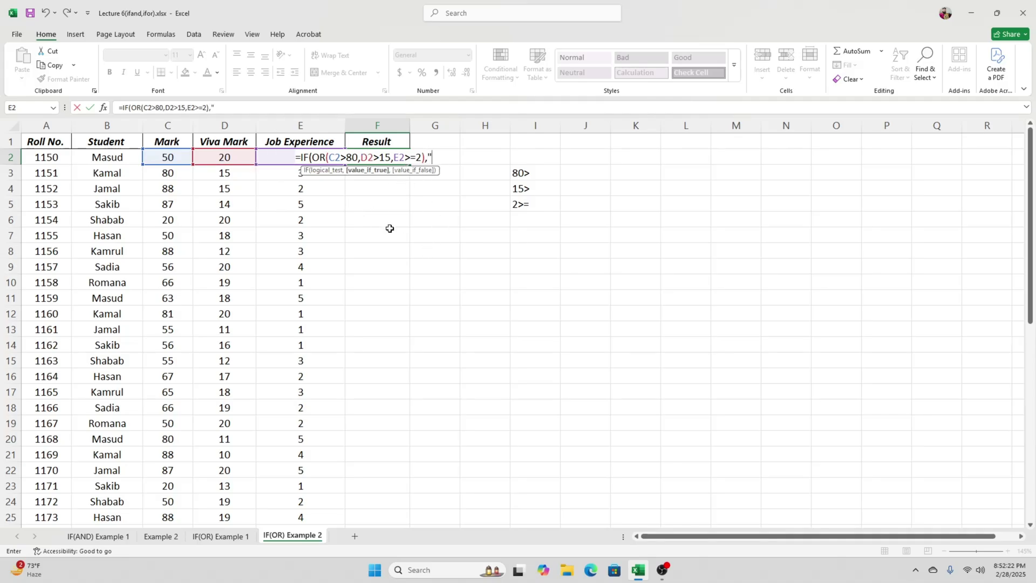
text(elected)
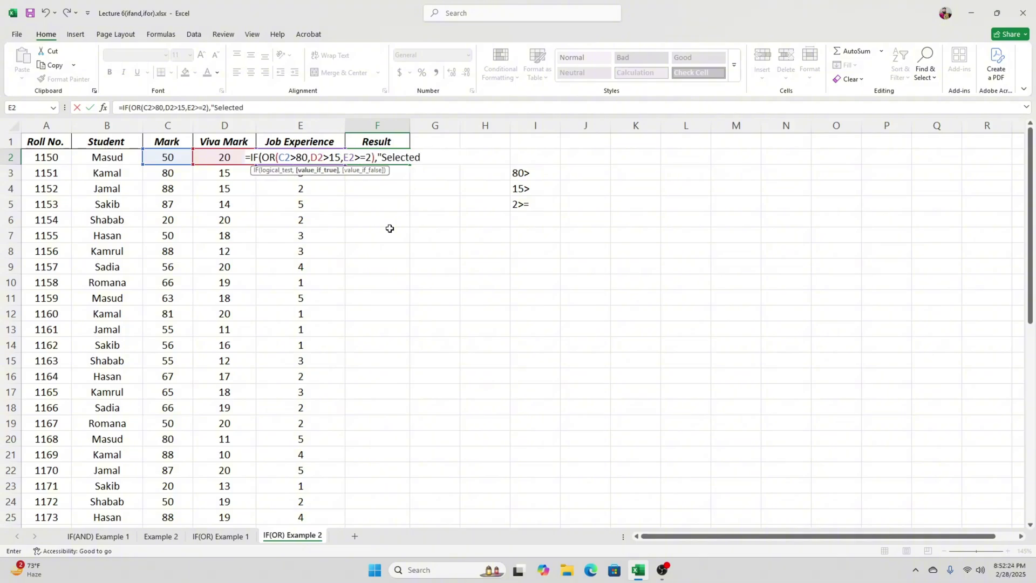
text(","Rejected"))
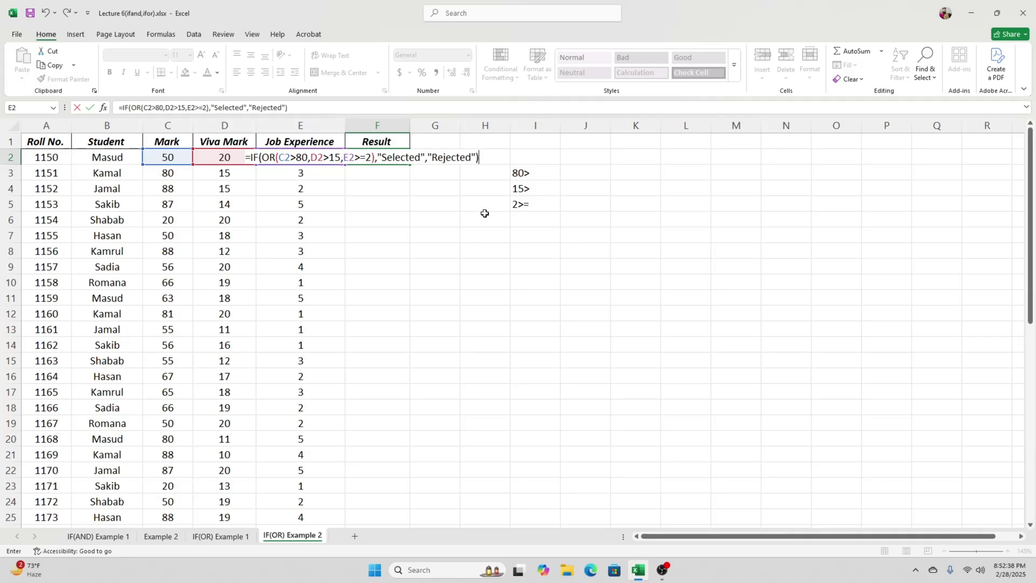
key(Return)
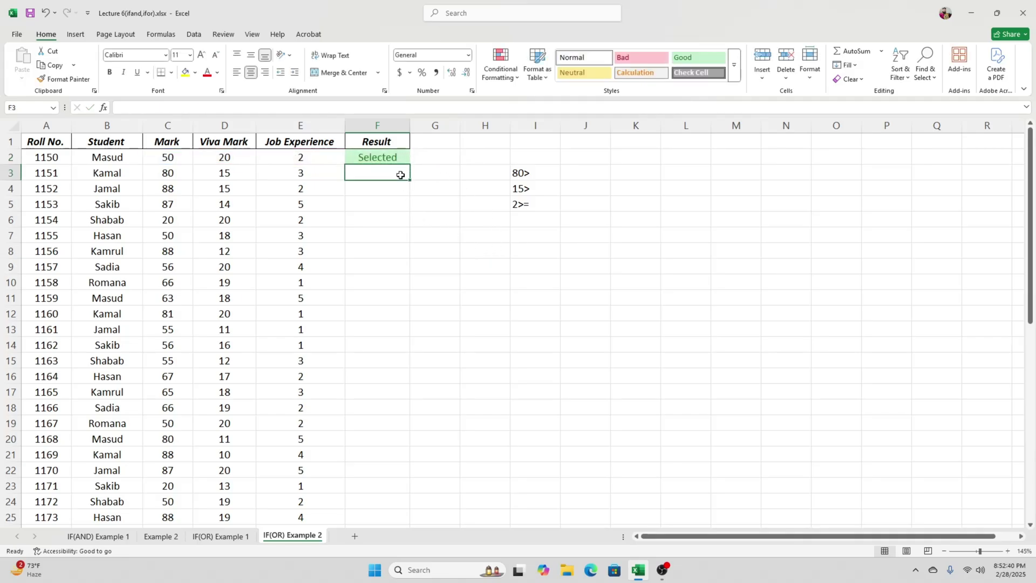
click(387, 160)
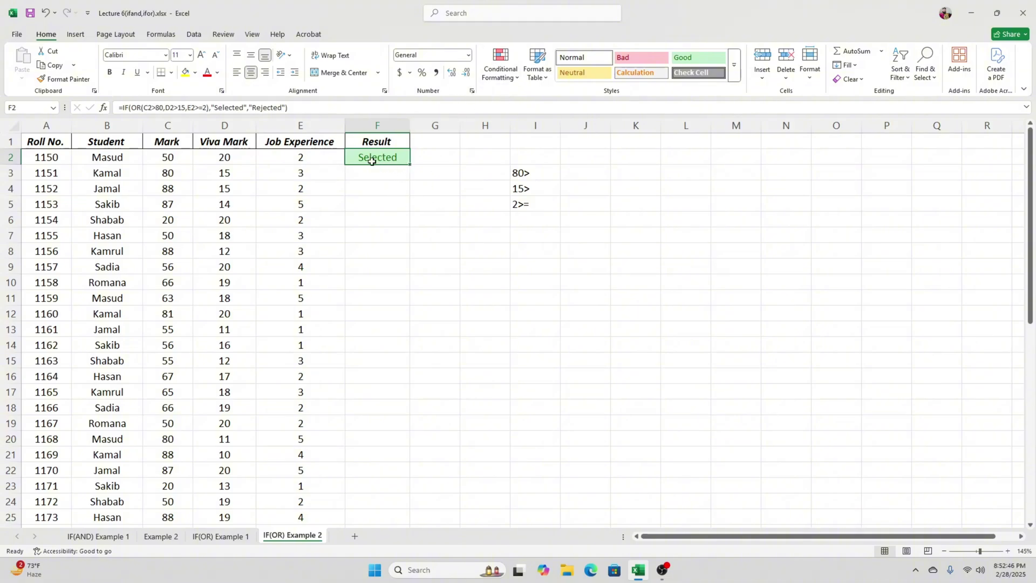
- Fill the F2 formula down the Result column to the last student row
double_click(409, 166)
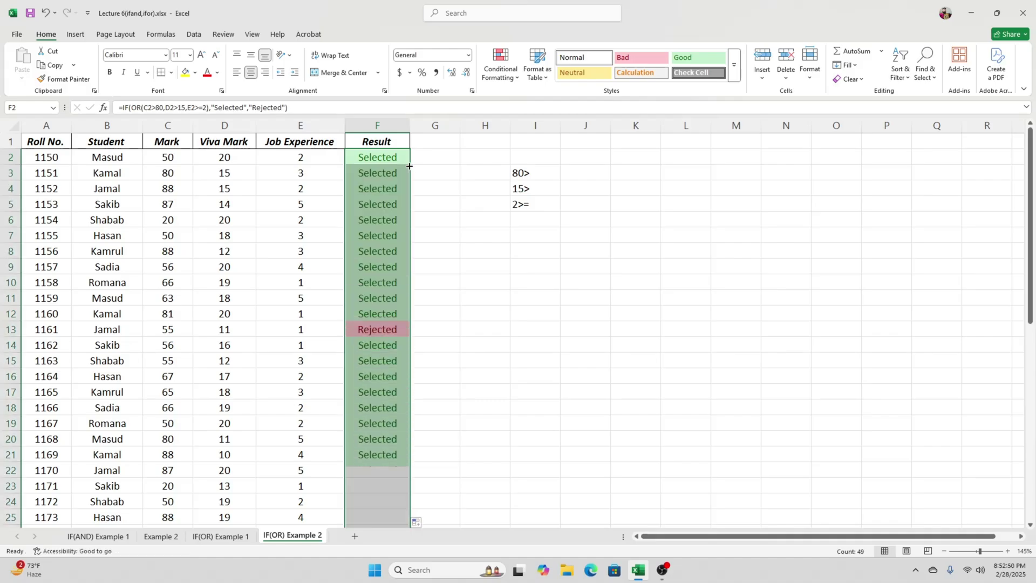
scroll(419, 205, down, 12)
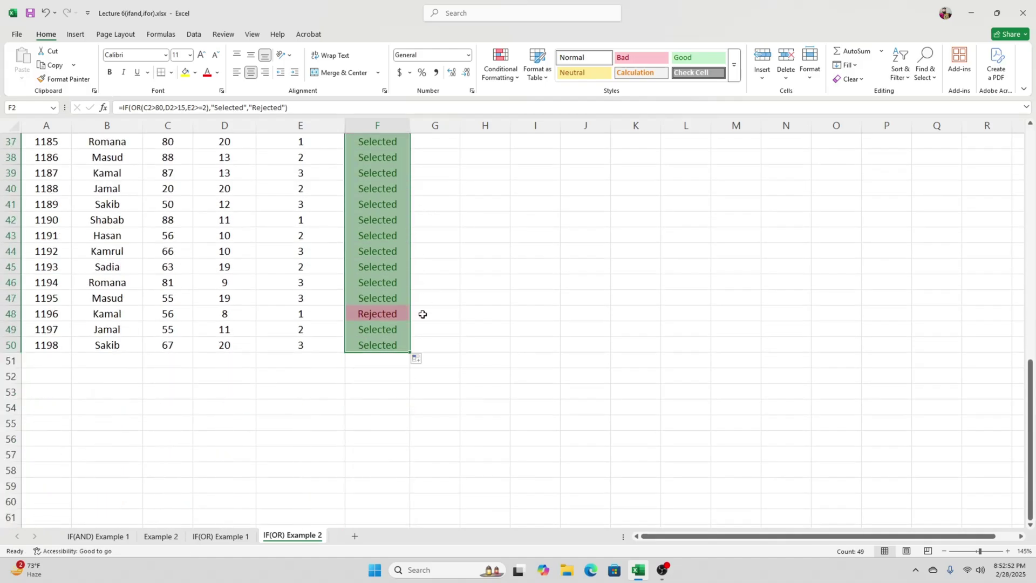
- Examine the rows marked Rejected throughout the Result column and the formulas behind them
click(372, 314)
scroll(412, 311, up, 6)
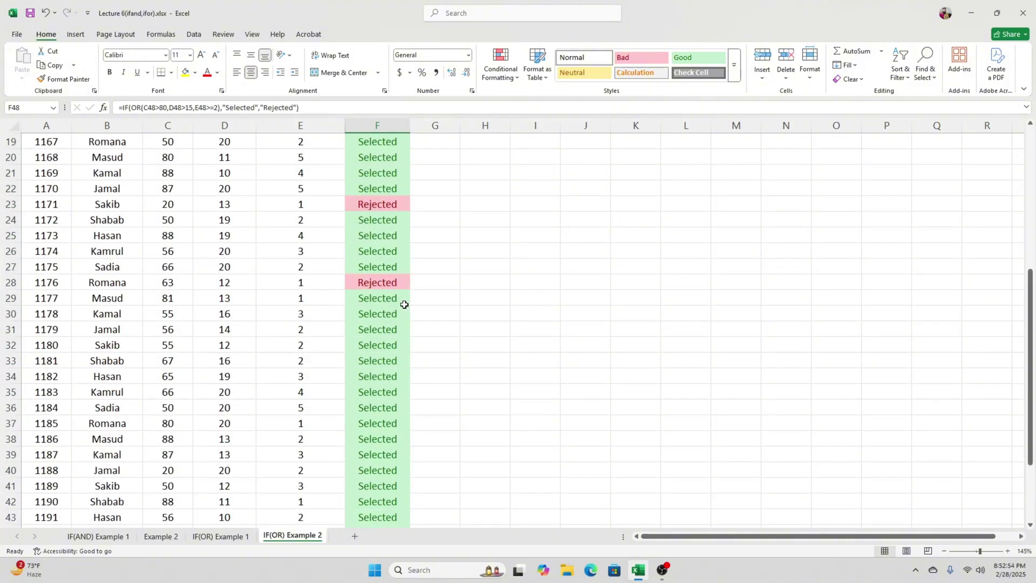
click(385, 284)
click(377, 210)
scroll(408, 231, up, 5)
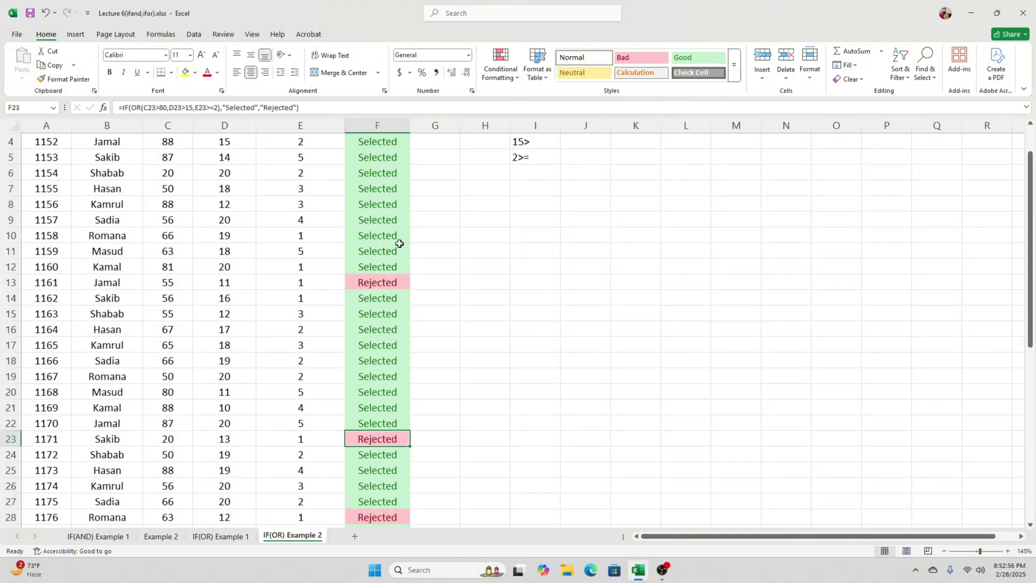
click(385, 280)
scroll(403, 263, up, 1)
scroll(439, 403, down, 10)
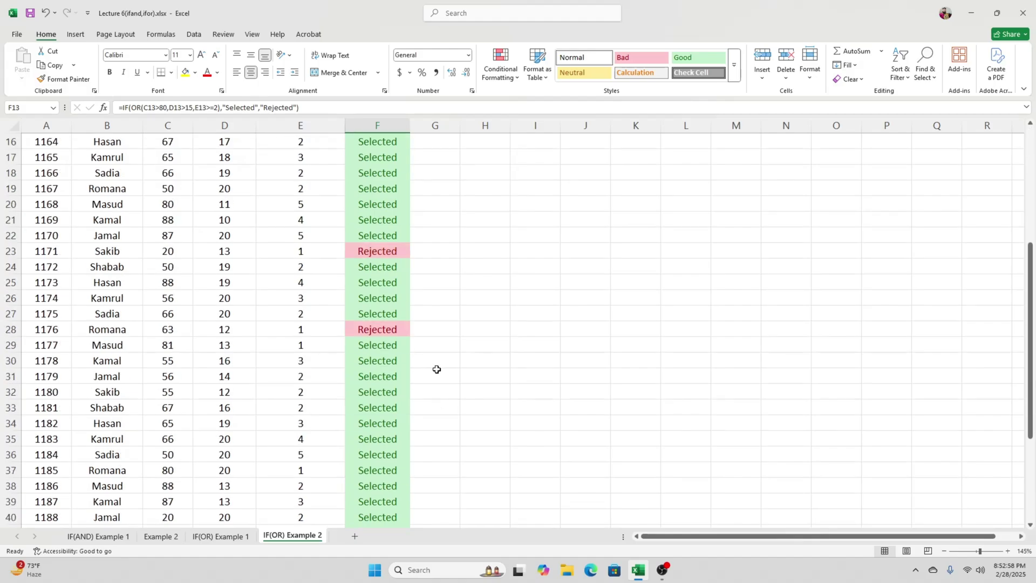
scroll(436, 369, up, 10)
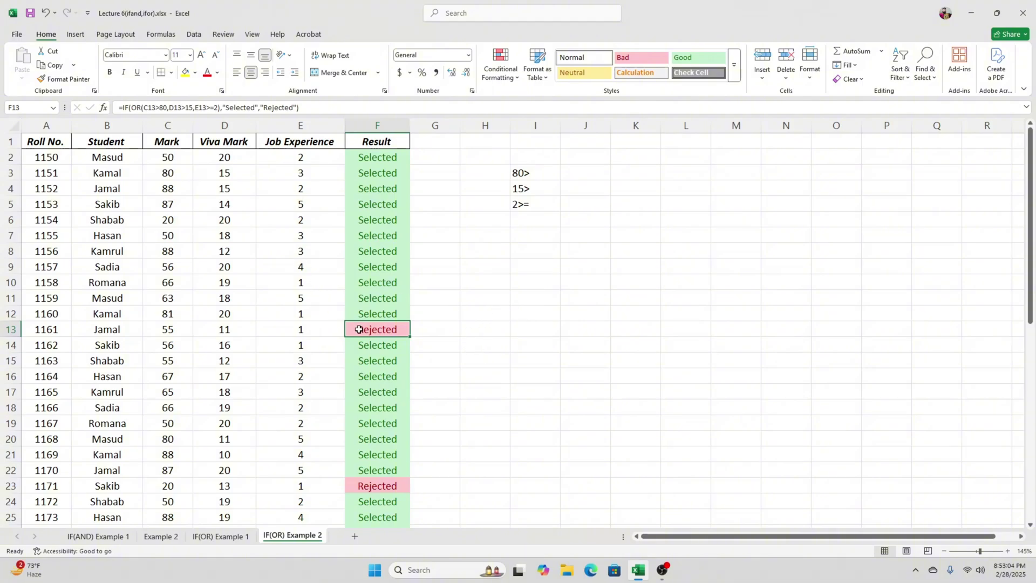
- Check the Mark, Viva Mark and Job Experience in row 13 against that row's Result
click(167, 330)
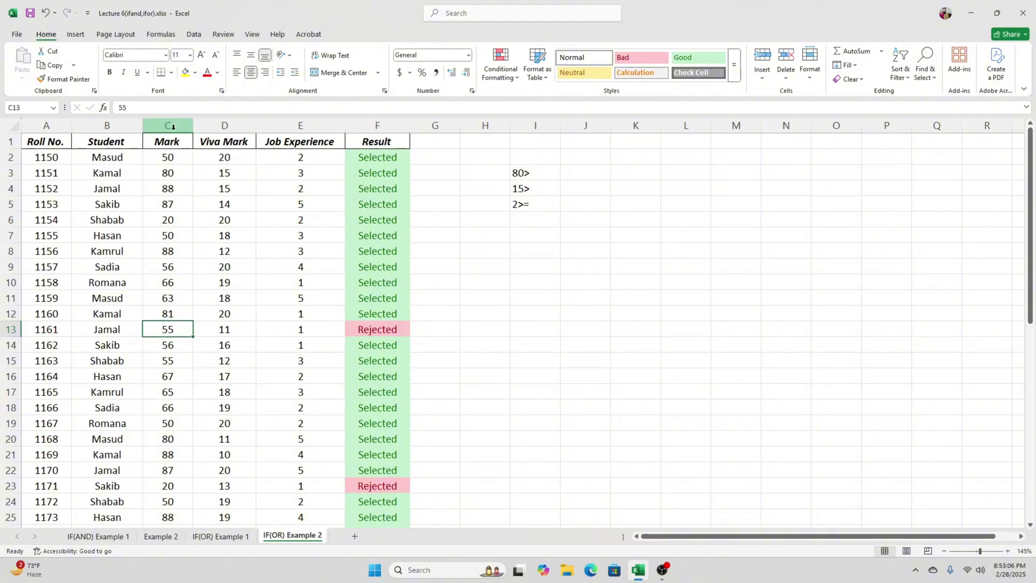
click(221, 330)
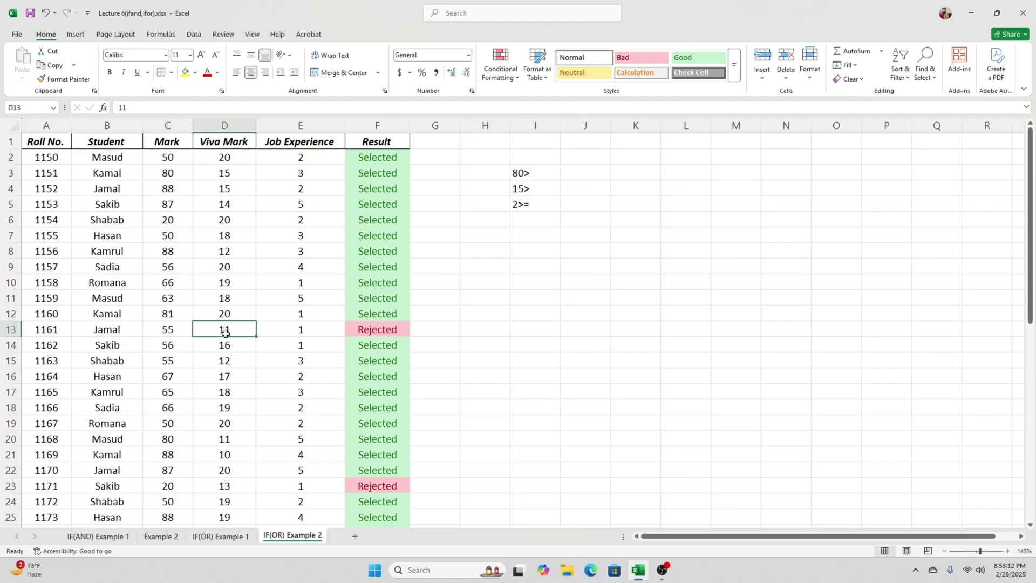
click(318, 331)
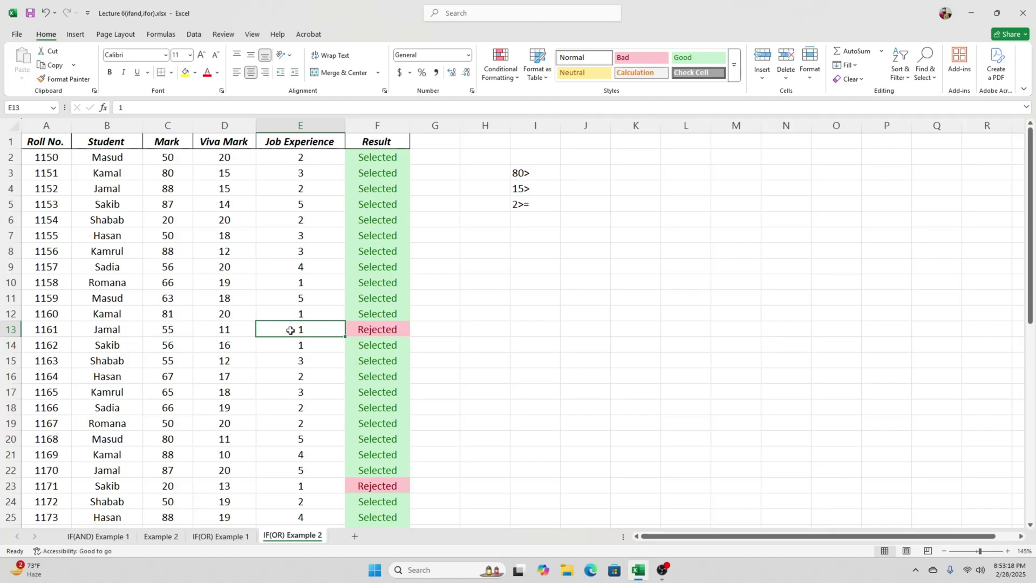
click(383, 333)
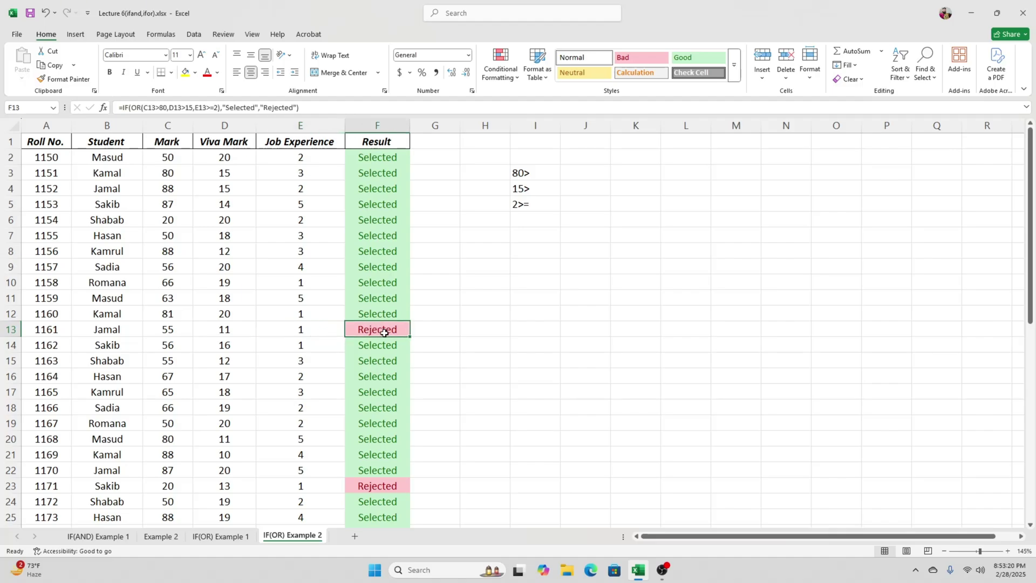
- Compare the Mark, Viva Mark and Job Experience values in rows 12 and 13 with their Results
click(167, 315)
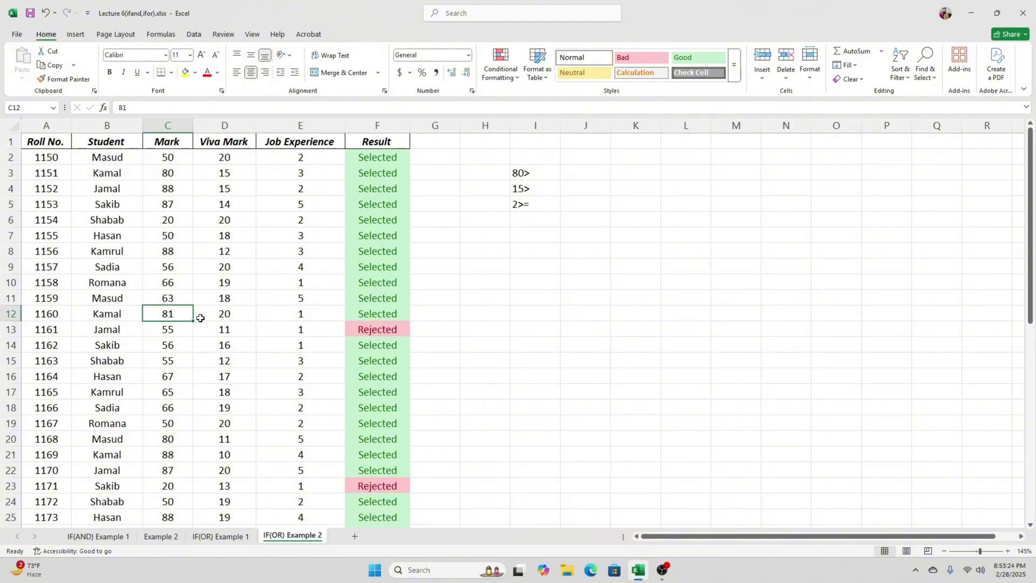
click(220, 313)
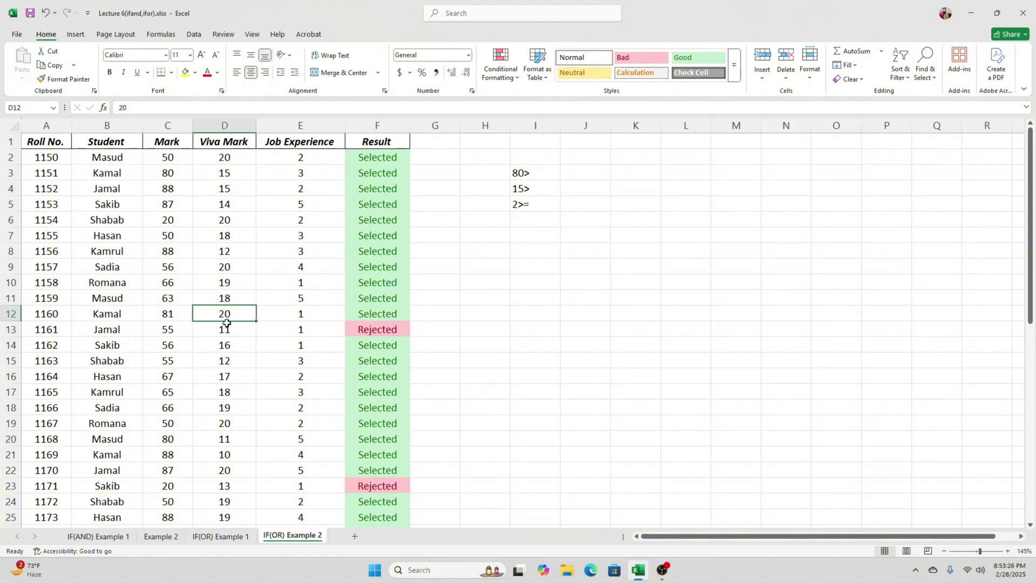
click(304, 313)
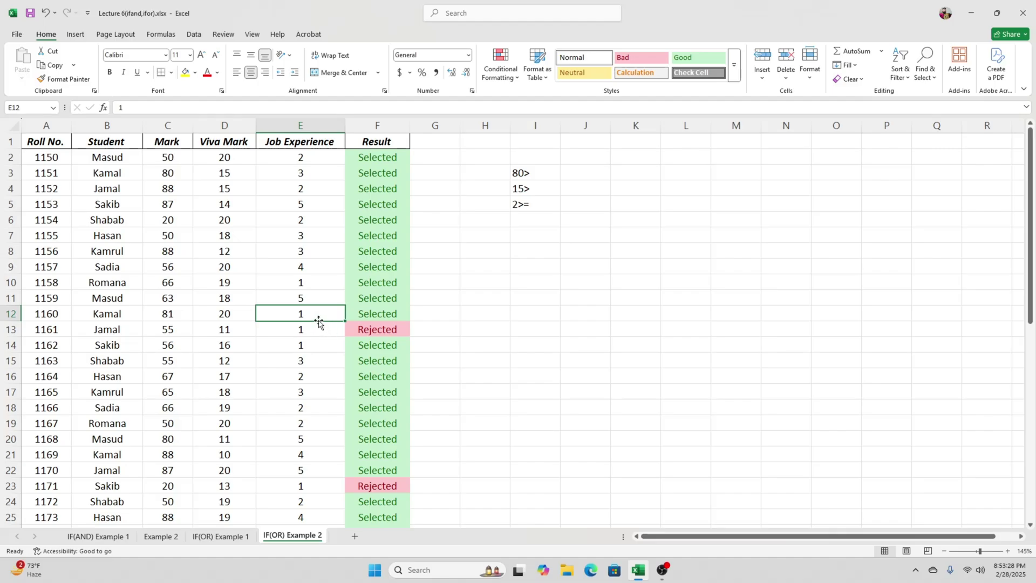
click(397, 318)
drag(180, 312, 285, 311)
click(441, 315)
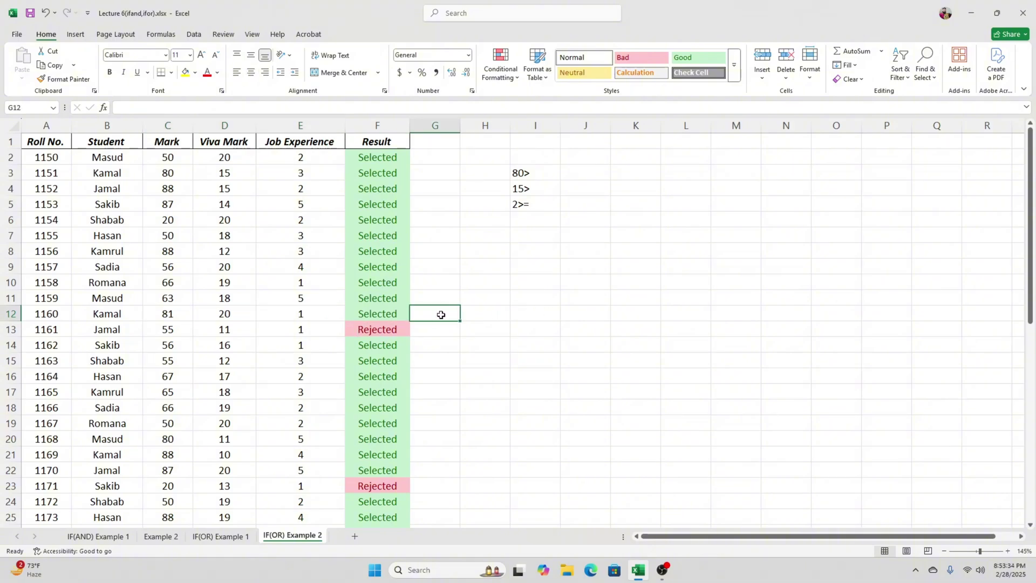
drag(168, 311, 301, 316)
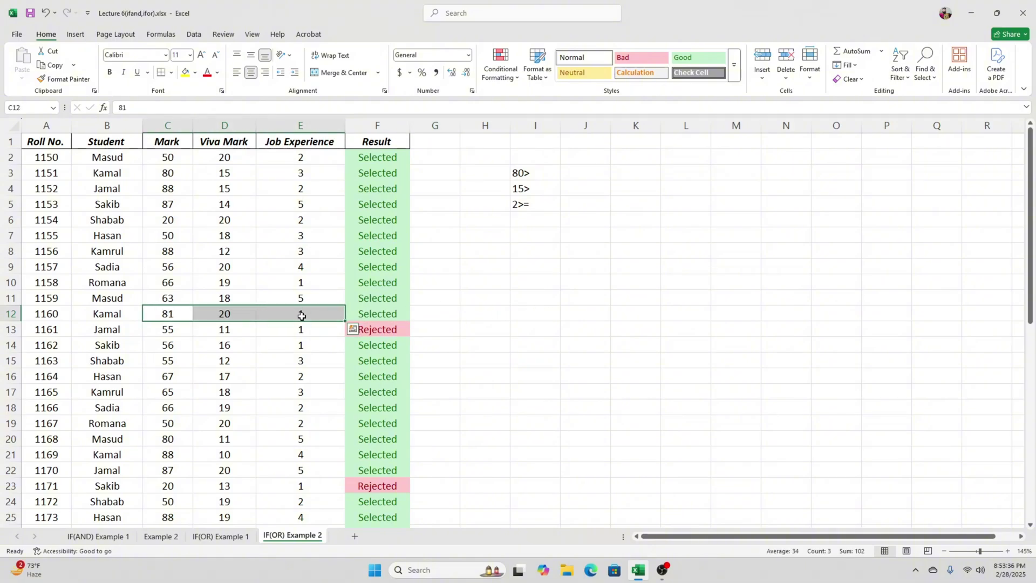
click(384, 315)
drag(176, 330, 286, 325)
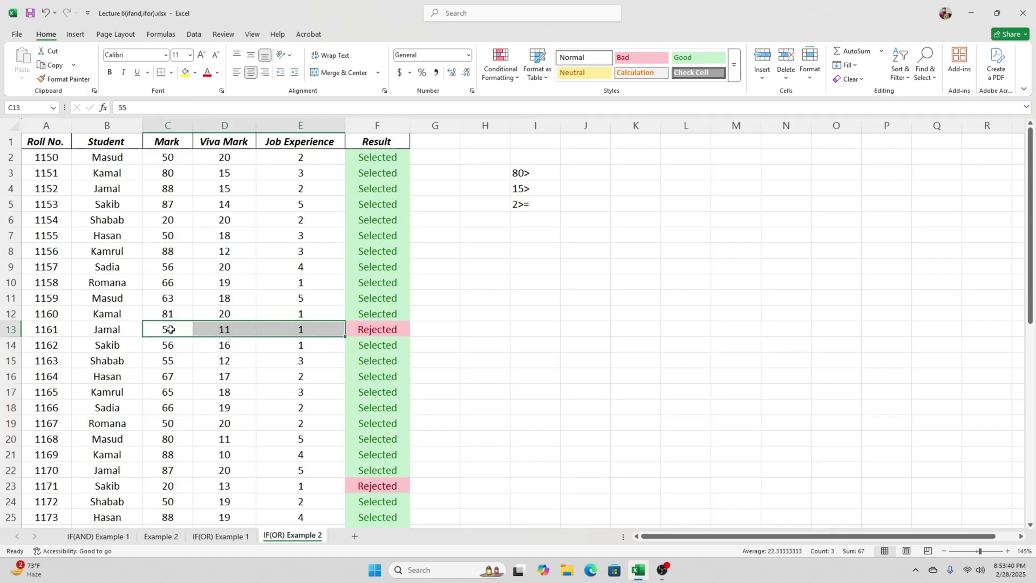
click(377, 328)
click(484, 298)
click(435, 155)
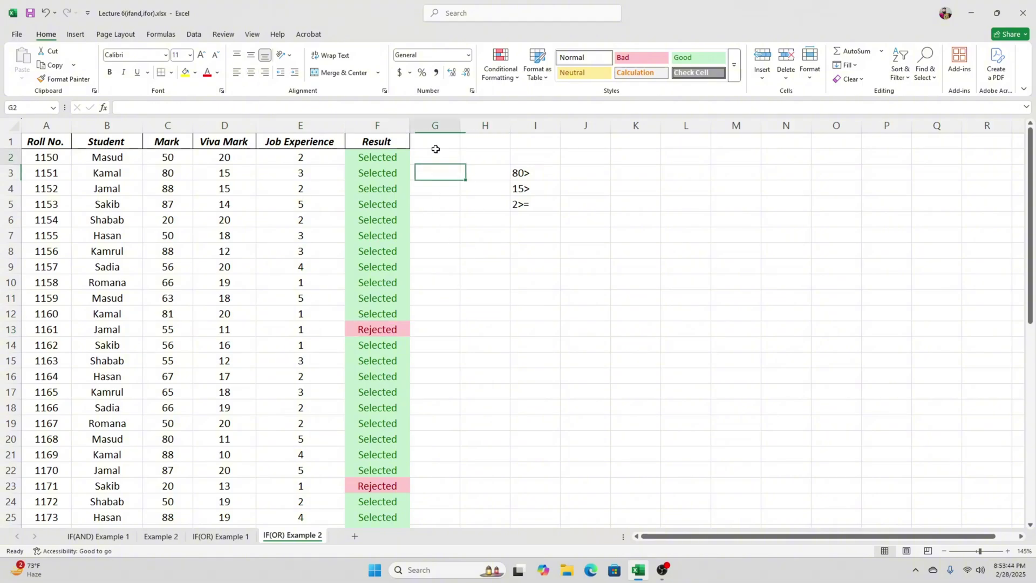
scroll(418, 234, down, 12)
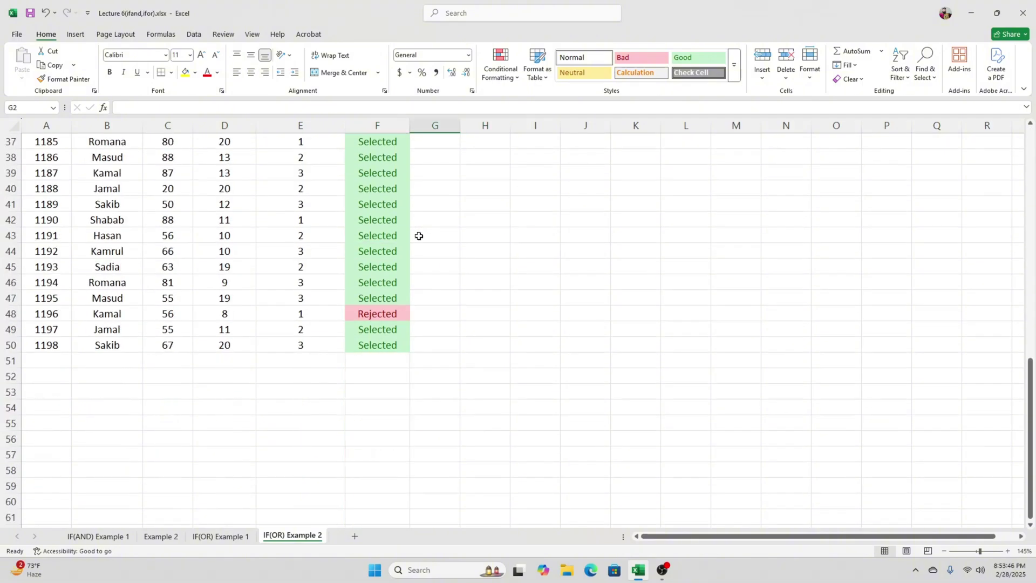
scroll(419, 235, up, 5)
right_click(419, 236)
click(624, 239)
scroll(280, 328, up, 7)
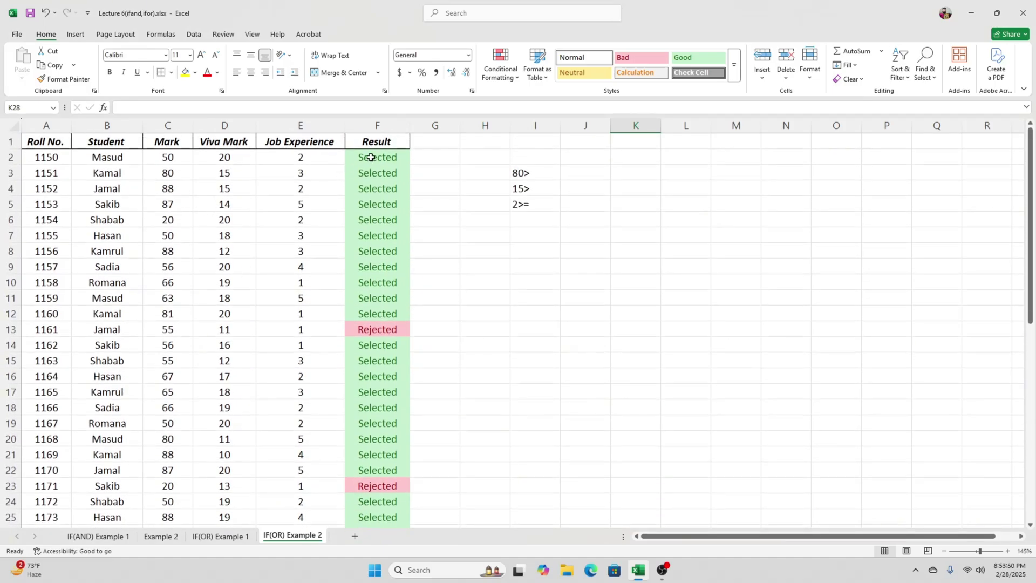
- Review the IF(OR) formula in Result cell F2 and leave it without editing
double_click(370, 157)
click(493, 157)
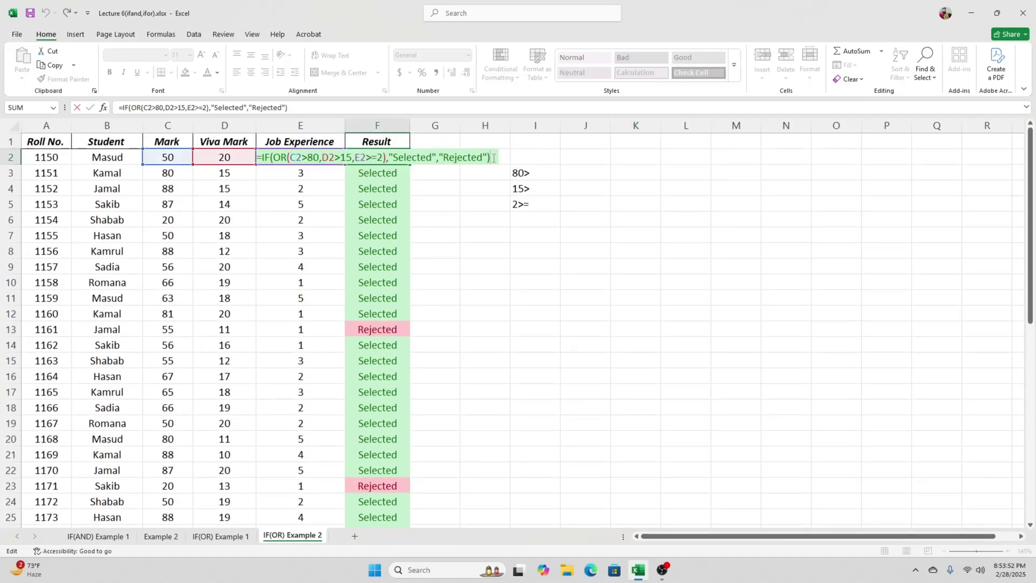
key(Escape)
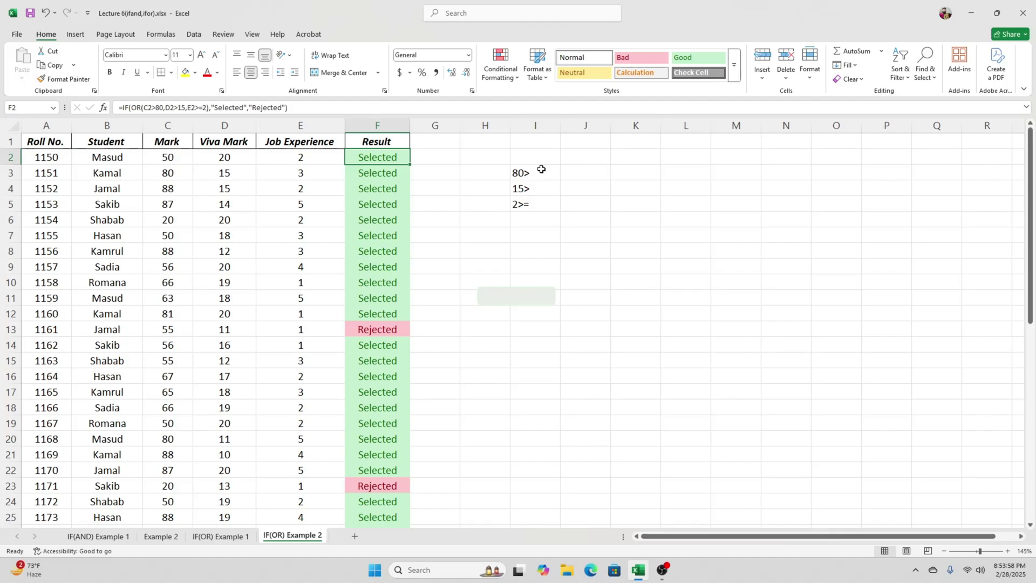
- Review the three selection criteria notes in cells I3 to I5 beside the table
drag(524, 172, 526, 204)
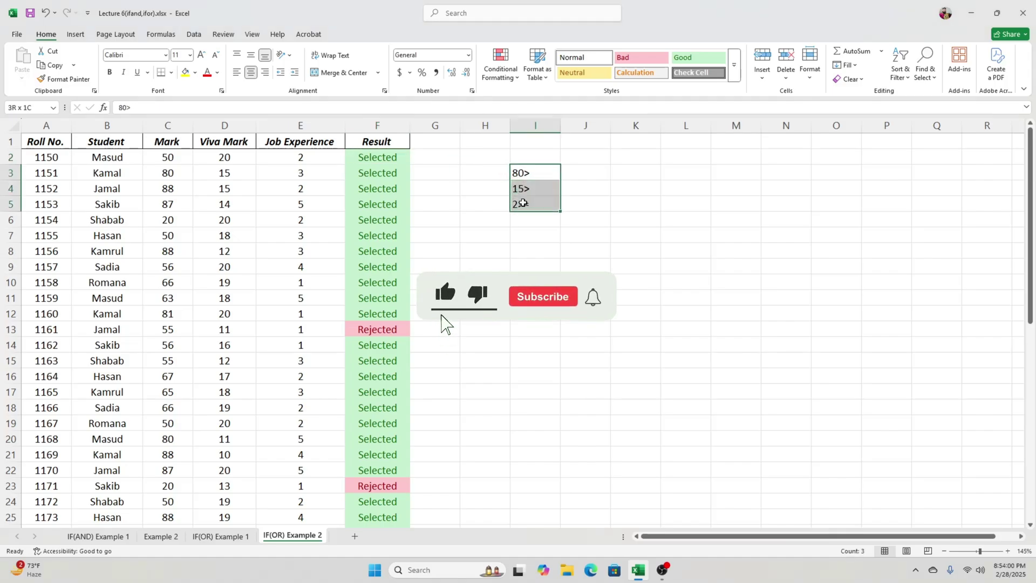
click(483, 172)
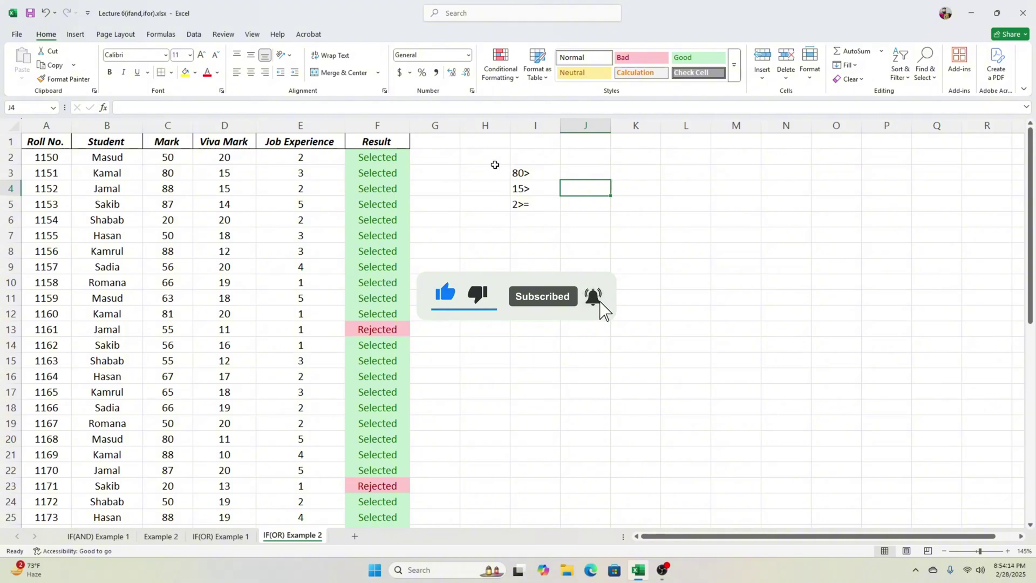
drag(495, 164, 546, 197)
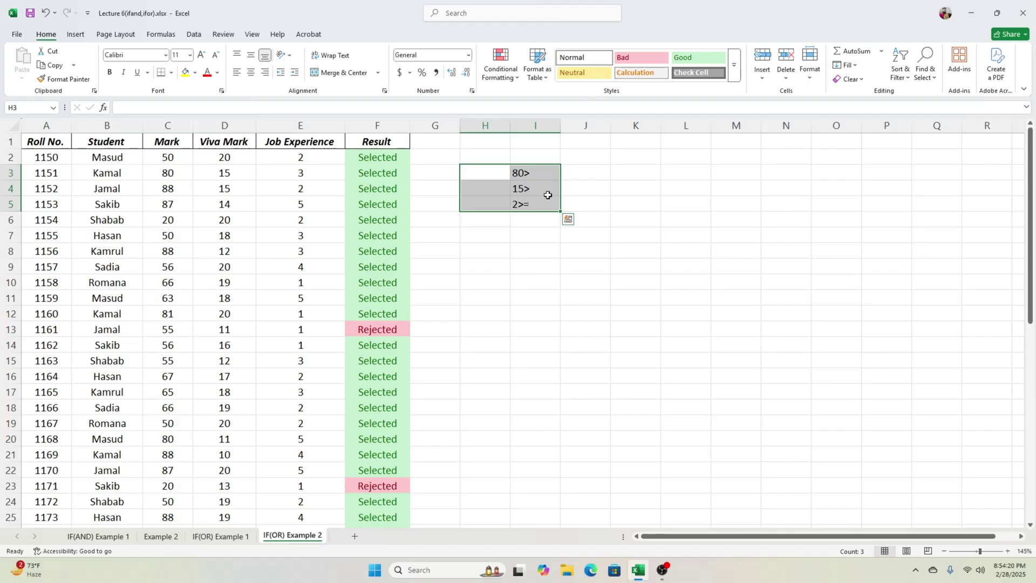
drag(480, 169, 584, 198)
drag(536, 171, 581, 203)
click(586, 187)
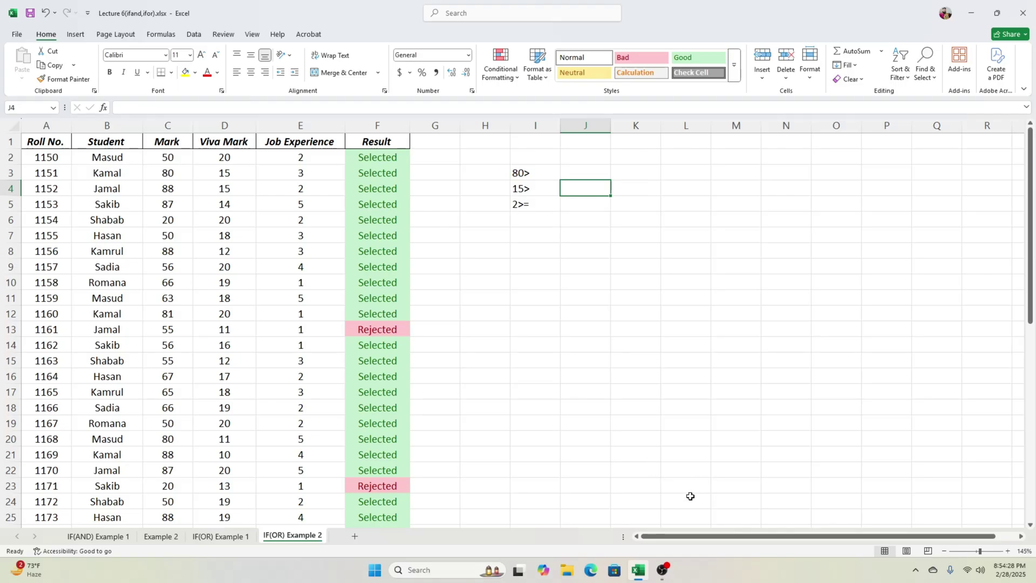
mouse_move(660, 573)
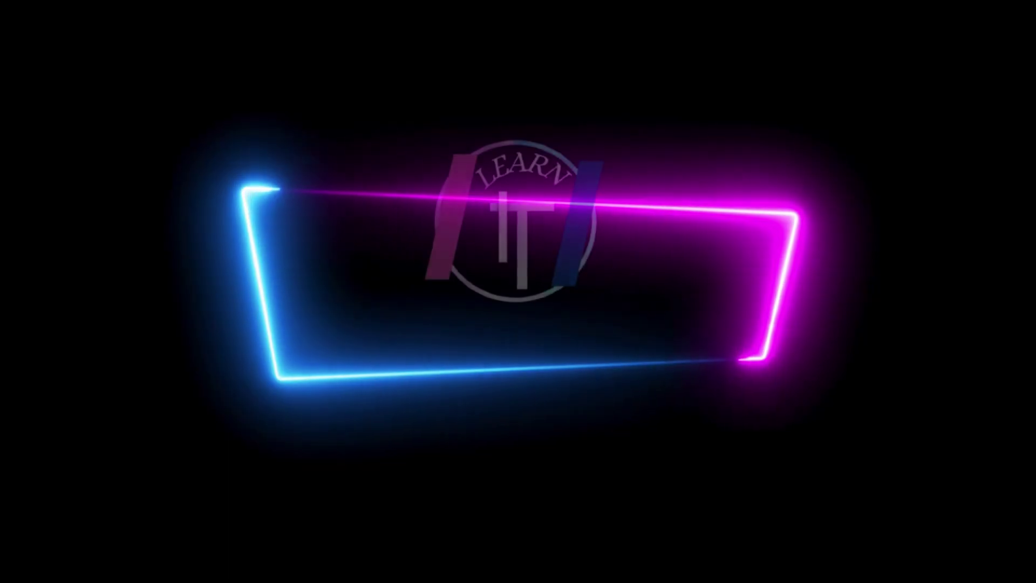